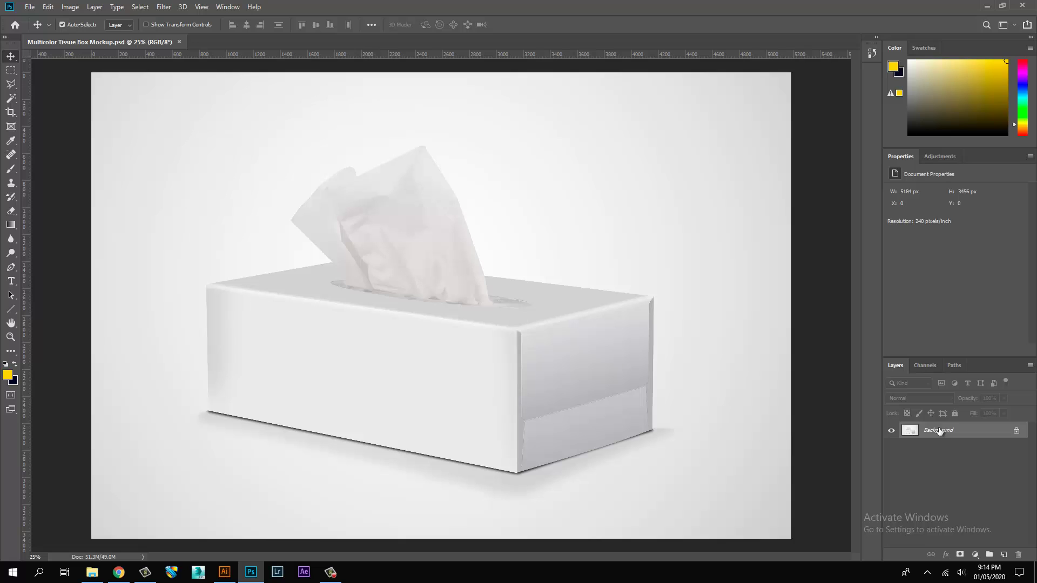
- Convert the locked background into an editable layer named Tissue Box Mockup
double_click(938, 430)
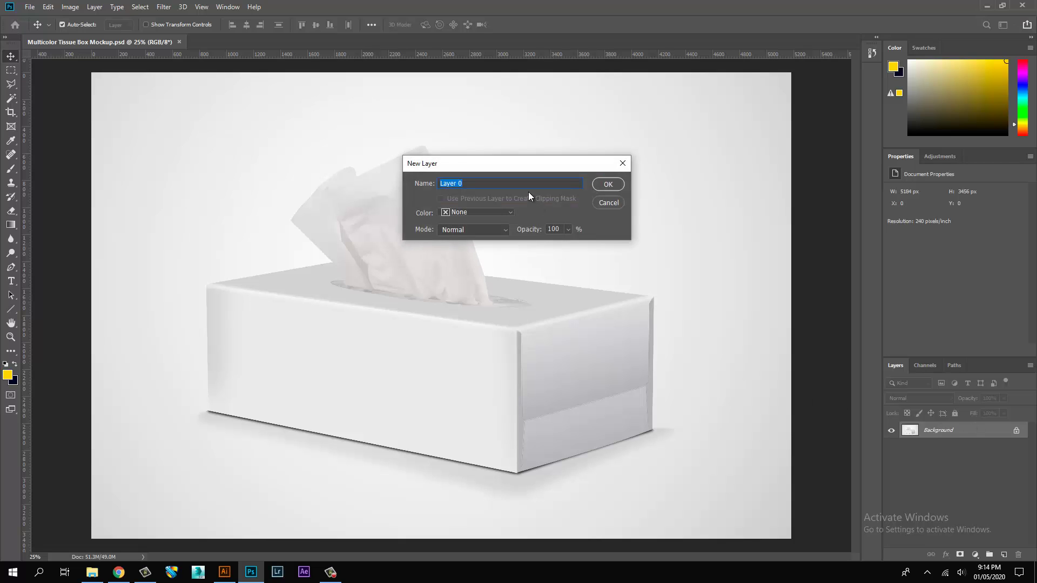
type("Tissue")
type(" B")
key("BackSpace")
type("Box Mockup")
left_click(606, 185)
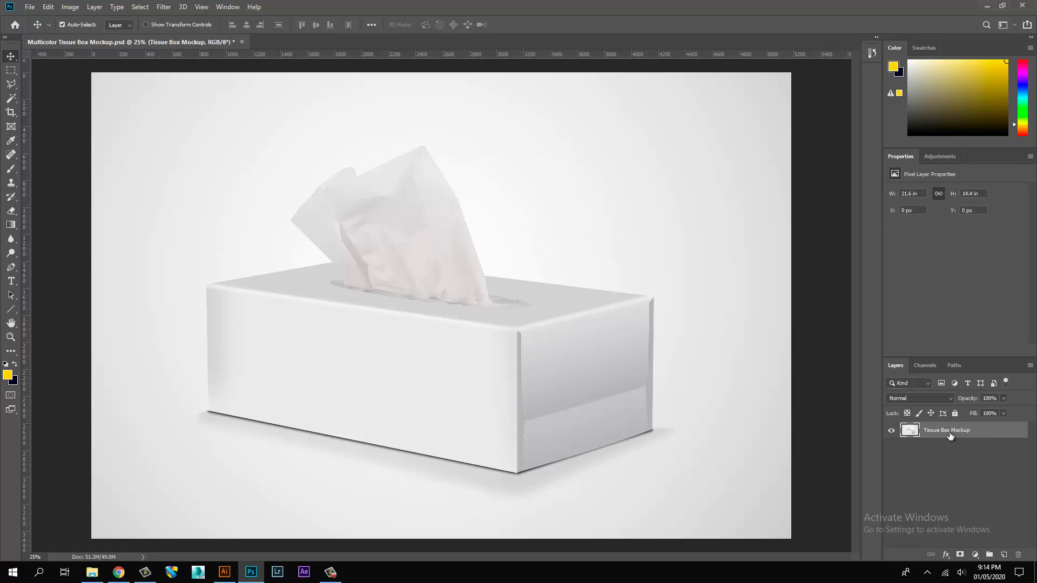
- Switch to Illustrator and move the tissue-opening cutout group off the box artwork, beyond the artboard's left edge
left_click(224, 571)
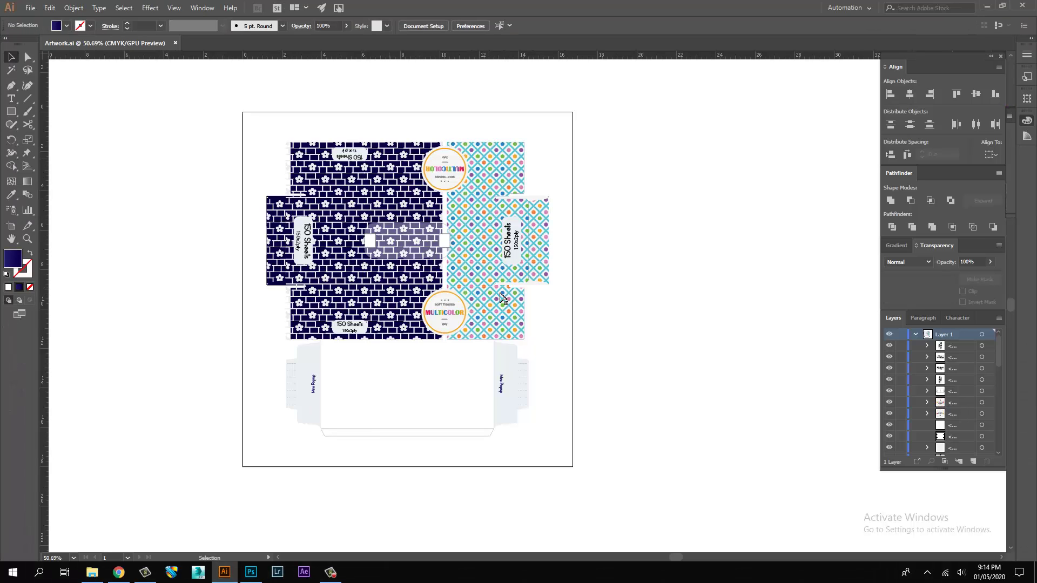
left_click_drag(603, 127, 216, 472)
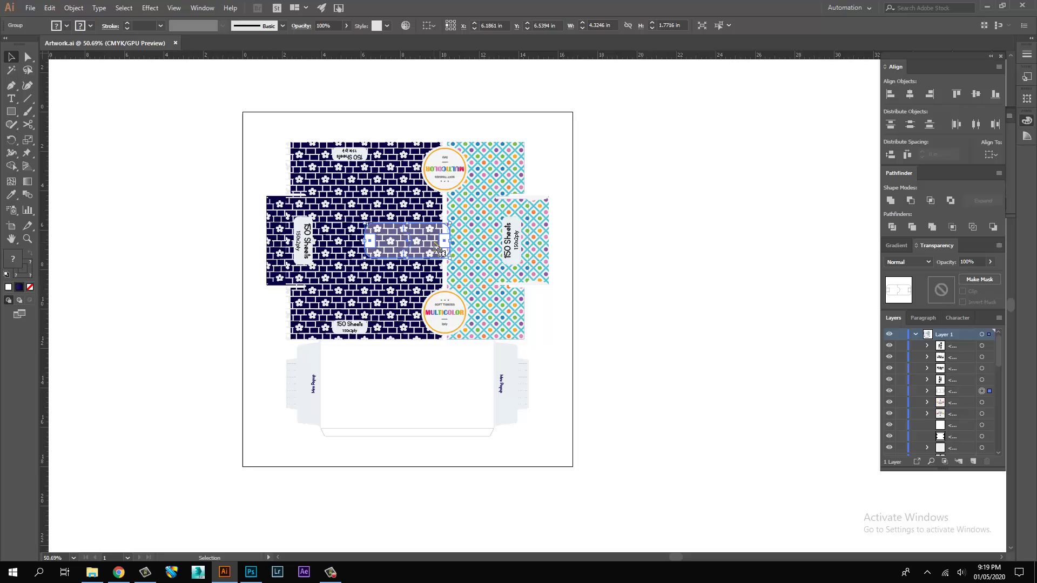
left_click_drag(362, 233, 170, 234)
- Select all the box artwork on the artboard, leaving out the moved cutout, and copy it
left_click(324, 216)
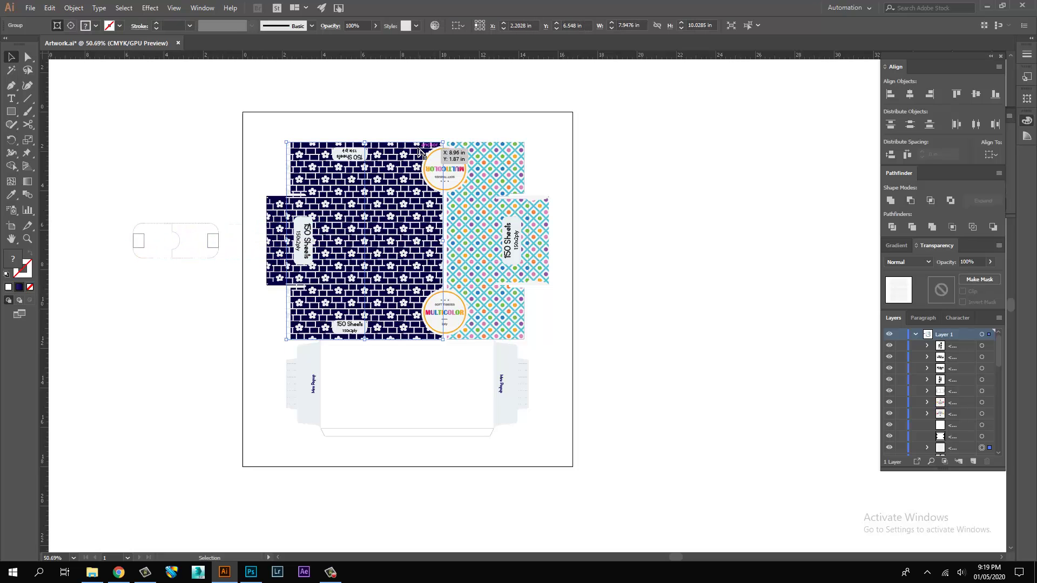
left_click_drag(264, 129, 582, 471)
key("a")
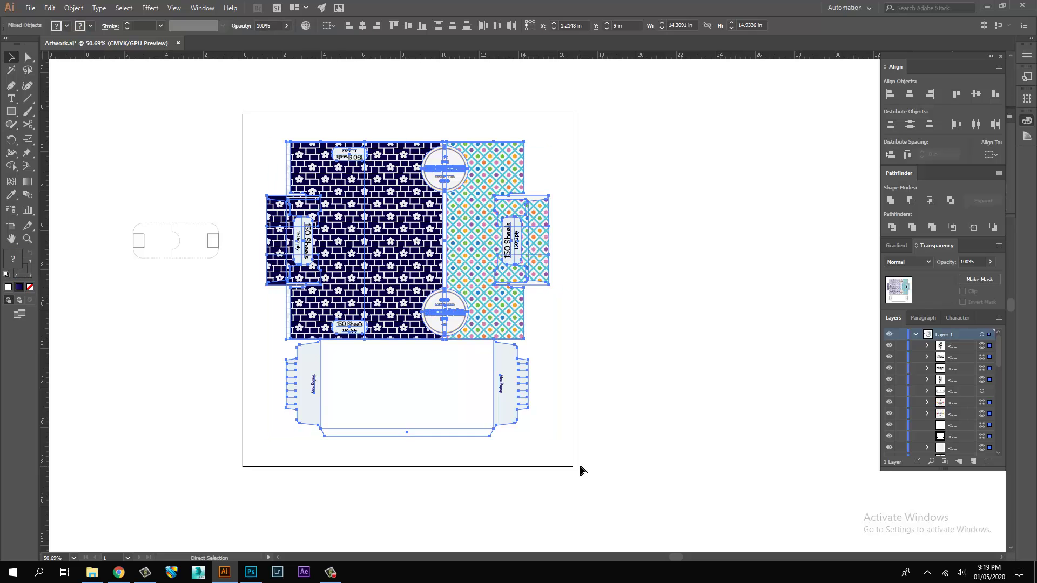
key("v")
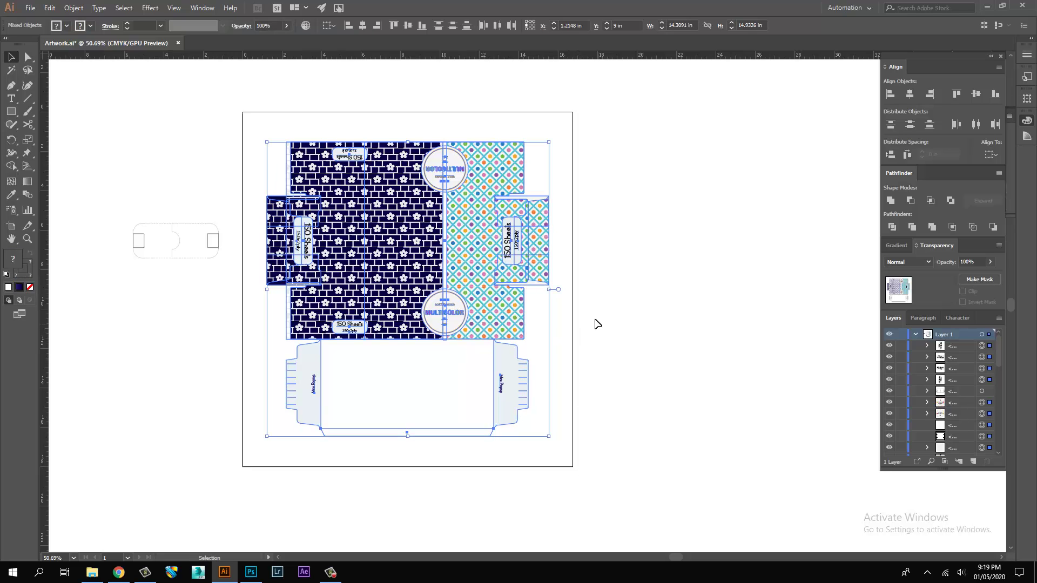
left_click(49, 8)
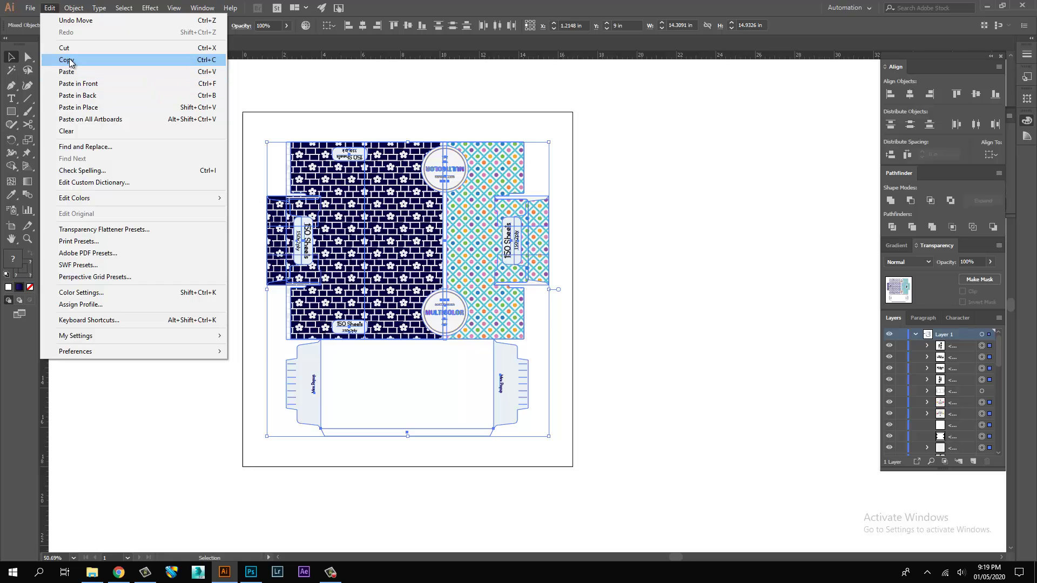
left_click(64, 57)
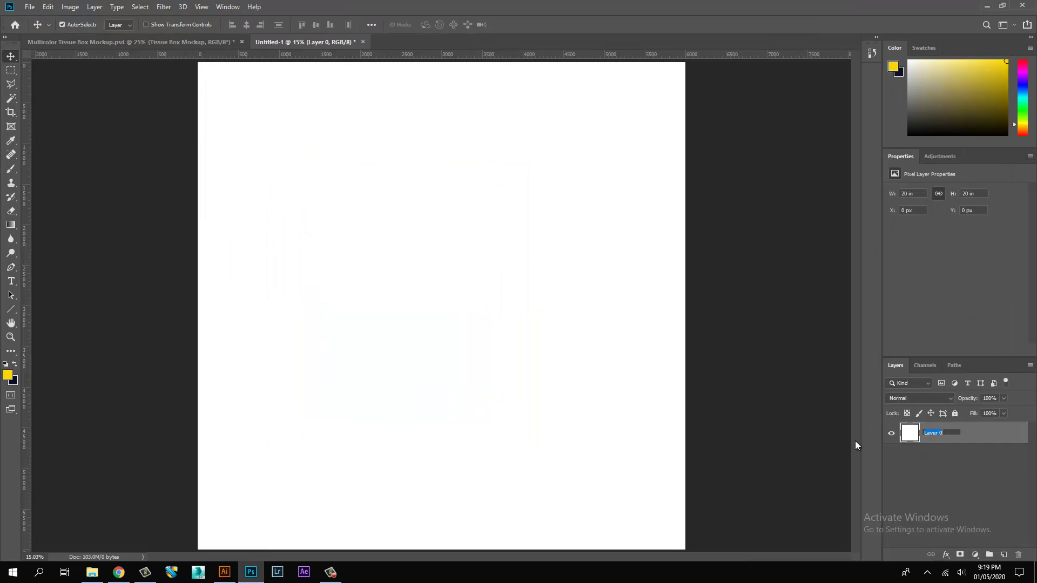
- Switch to Photoshop and paste the copied box artwork into the untitled document as a smart object
left_click(425, 293)
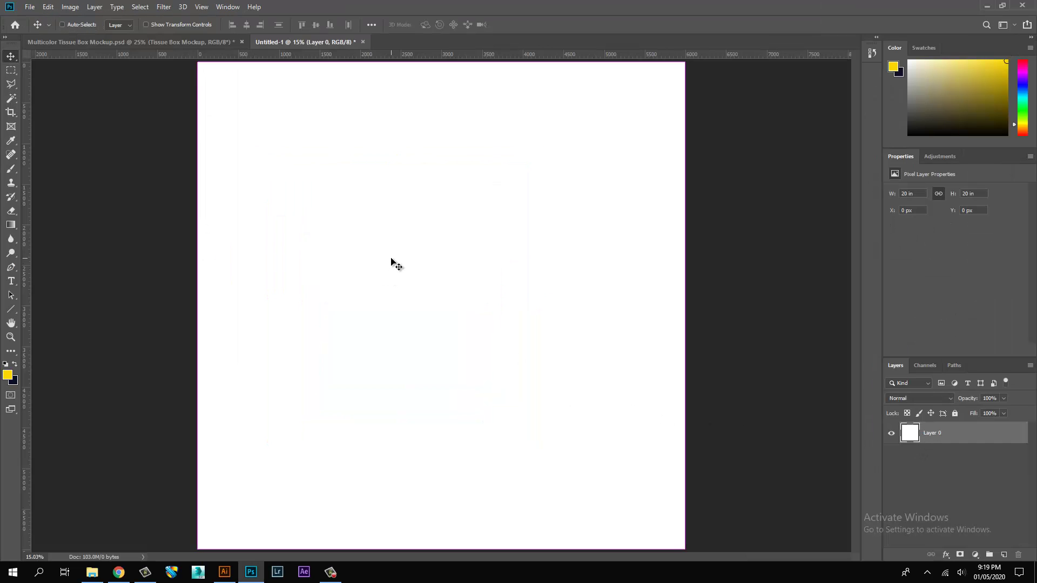
key("ctrl+v")
left_click(565, 175)
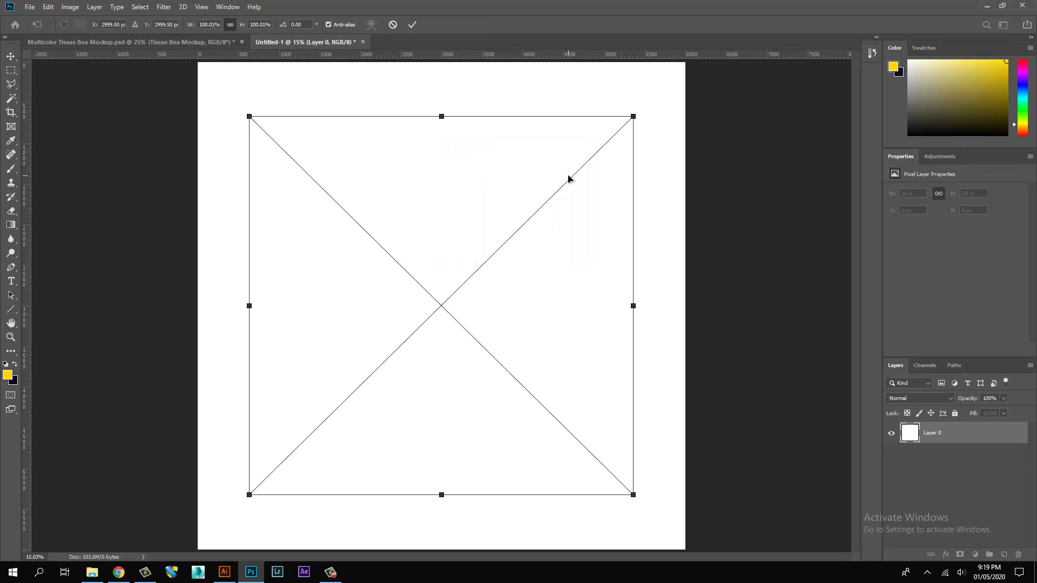
key("Return")
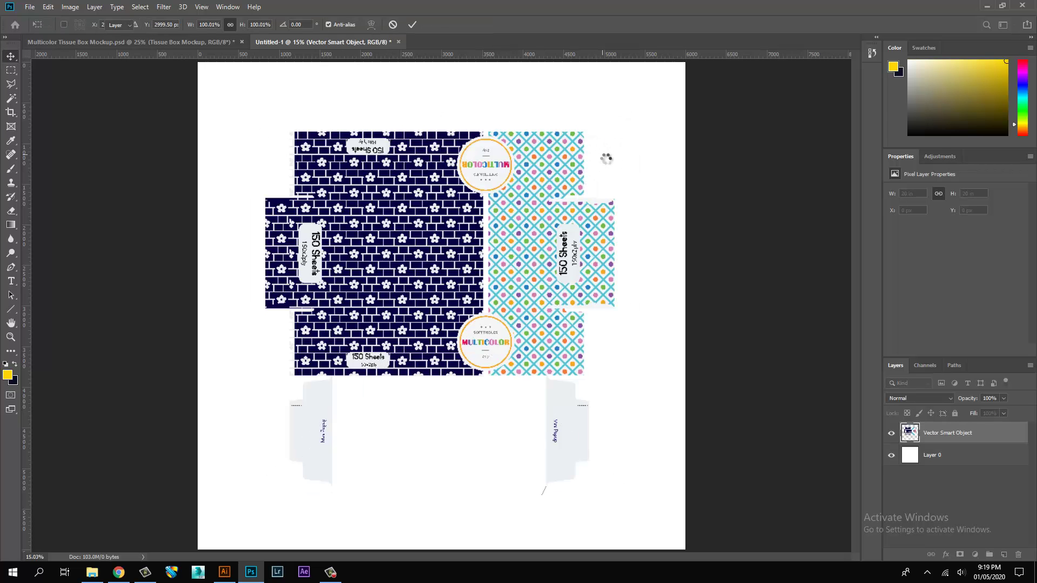
- Scale the pasted artwork proportionally about its center to about 123% so it nearly fills the canvas
key("ctrl+t")
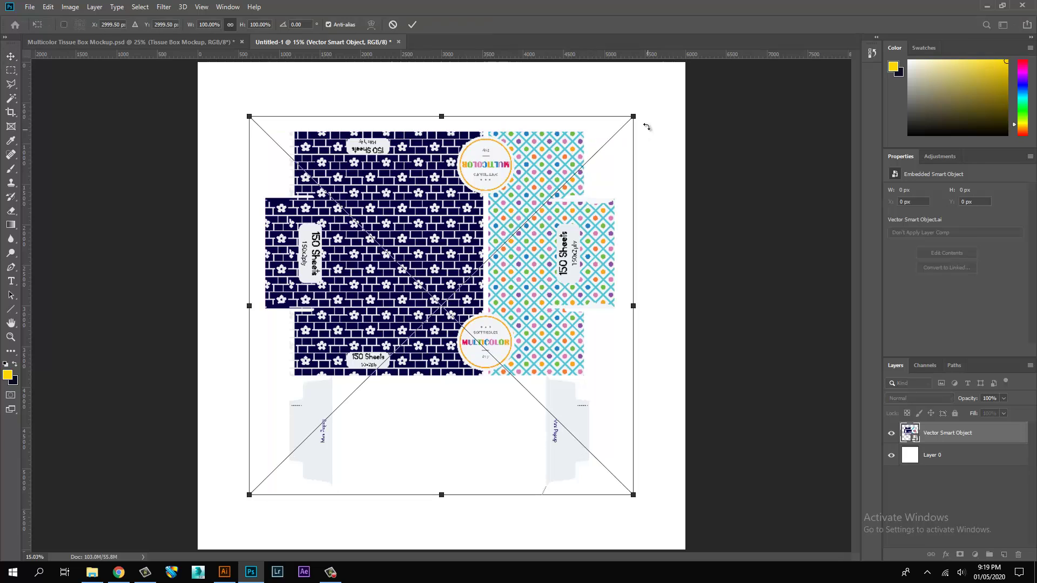
left_click_drag(636, 114, 692, 73)
key("ctrl+z")
left_click_drag(632, 121, 682, 70)
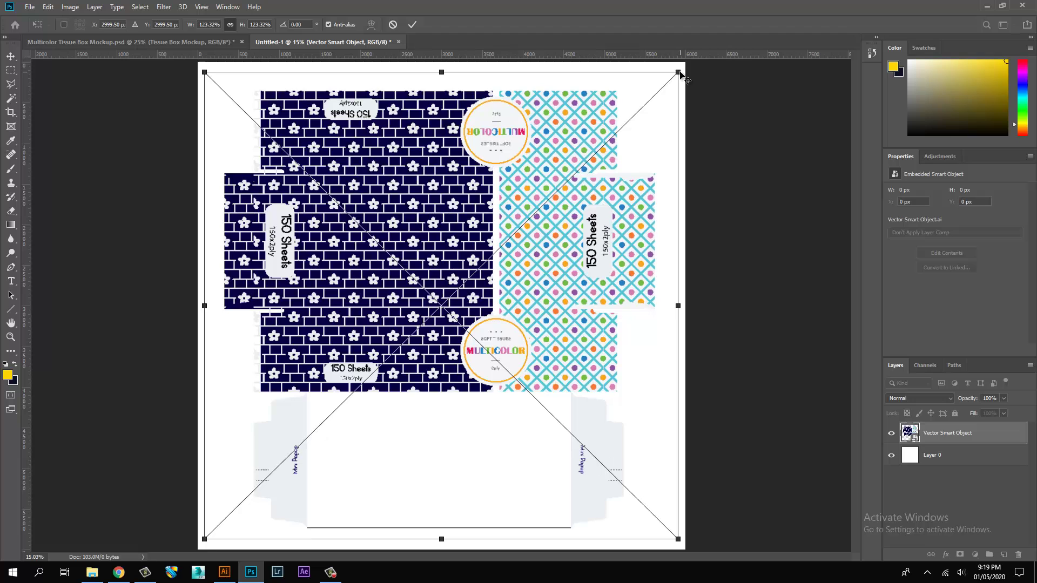
key("Return")
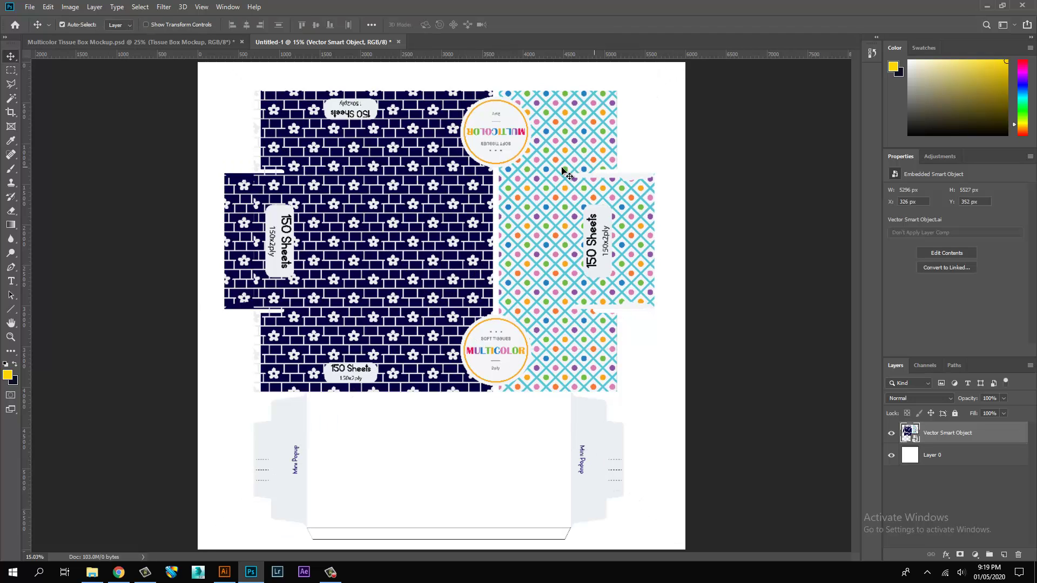
- Copy the box's central top panel, about 10.84 × 5.59 in, from the artwork to a new layer named Top Flap
key("ctrl+space")
left_click_drag(312, 298, 432, 309)
key("m")
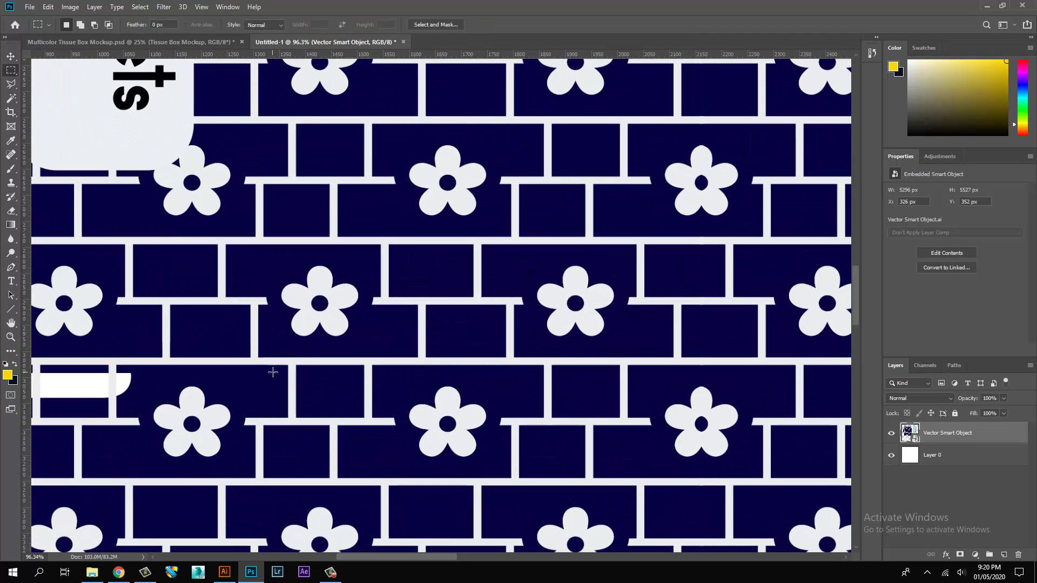
left_click_drag(273, 372, 540, 205)
key("ctrl+j")
key("ctrl+0")
double_click(933, 433)
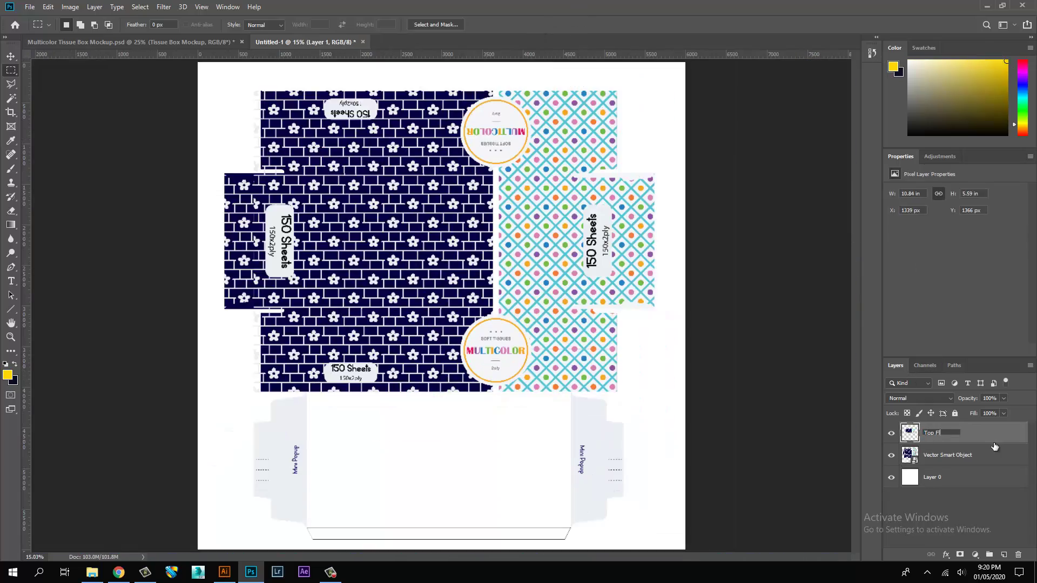
- Copy the front panel below the top panel, about 10.6 × 3.38 in, to a new layer named Front Flap
scroll(322, 355, "up", 8)
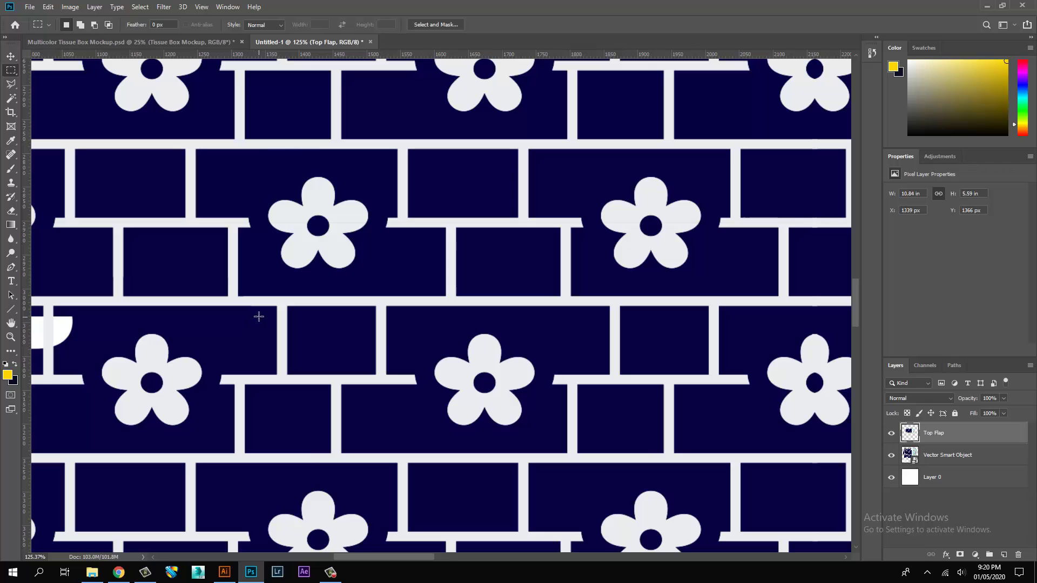
left_click_drag(259, 316, 650, 327)
key("ctrl+j")
type("Front F")
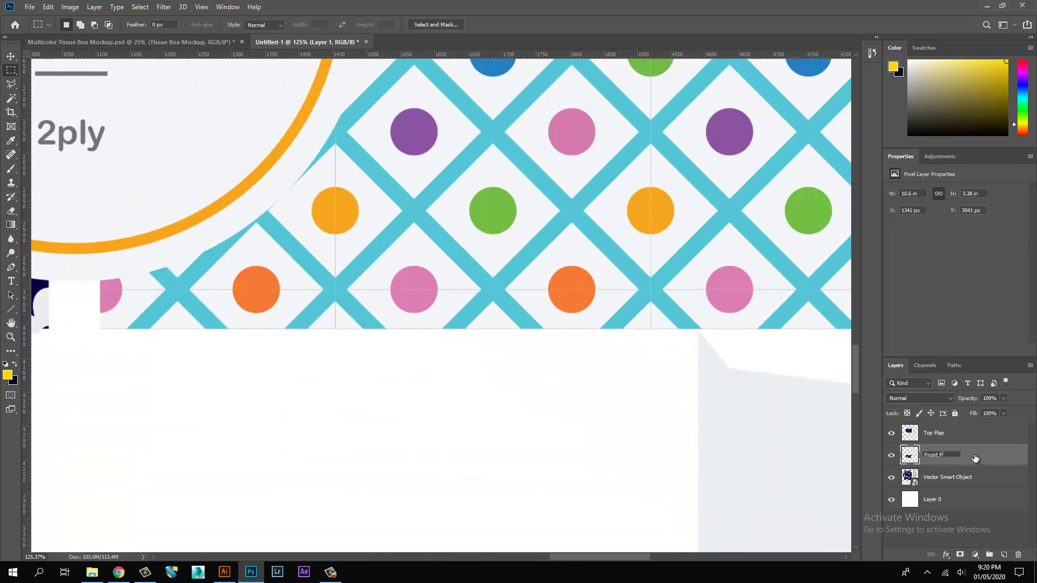
type("lap")
key("Return")
- Copy the dotted right side panel, about 3.44 × 5.58 in, to a layer named Side Flap, and reselect the Vector Smart Object layer
key("ctrl+0")
scroll(584, 181, "up", 4)
left_click_drag(548, 160, 770, 516)
key("ctrl+j")
double_click(933, 478)
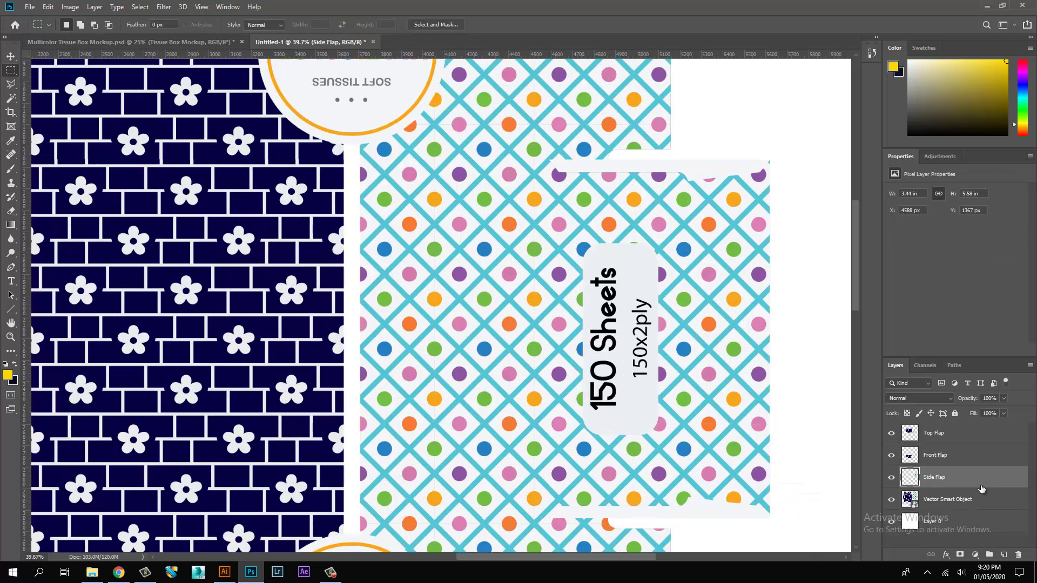
key("ctrl+0")
key("v")
left_click(981, 499)
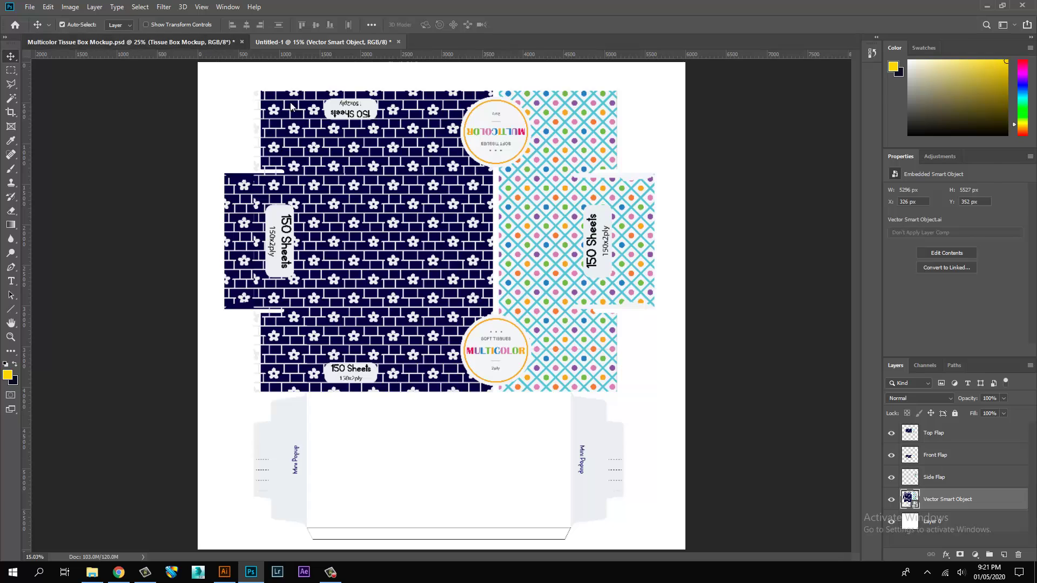
- In the Multicolor Tissue Box Mockup document, draw a rectangular selection about 2696 × 1236 px over the box's front face
key("ctrl+Tab")
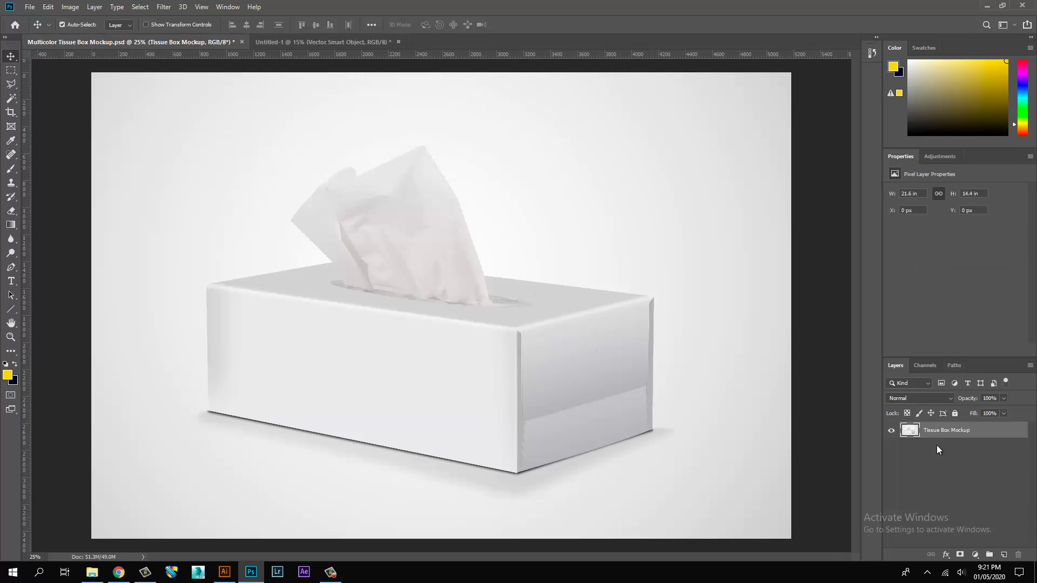
left_click(11, 71)
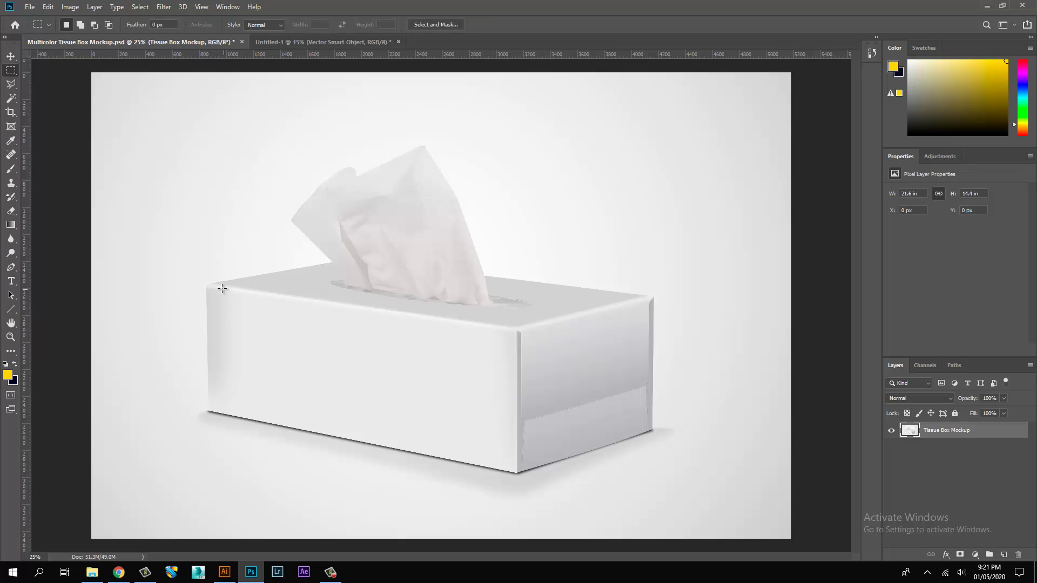
left_click_drag(206, 285, 568, 450)
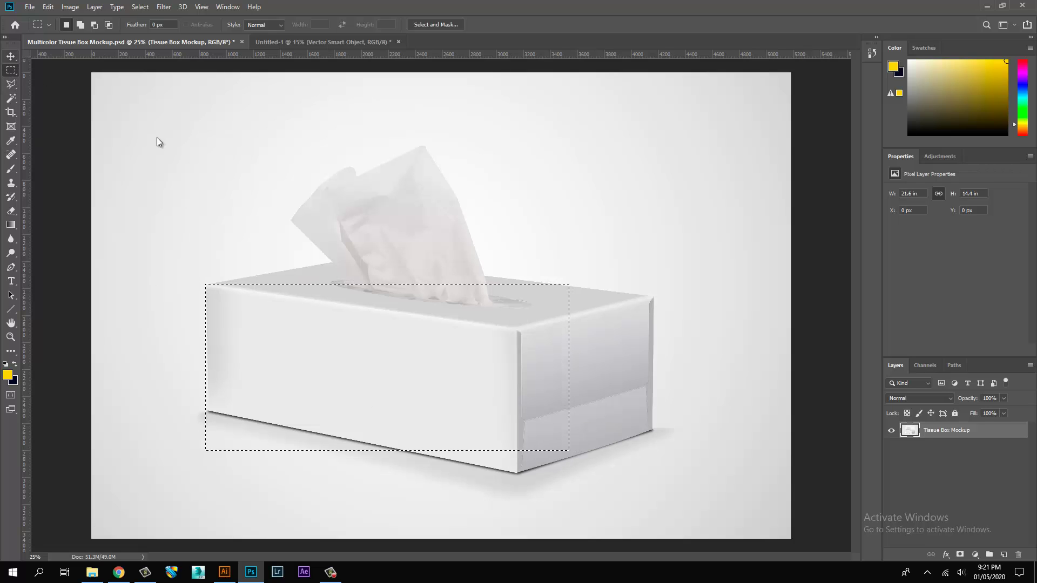
- Add a new layer named Front Flap and fill the rectangular selection with the dark navy background color
left_click(1003, 554)
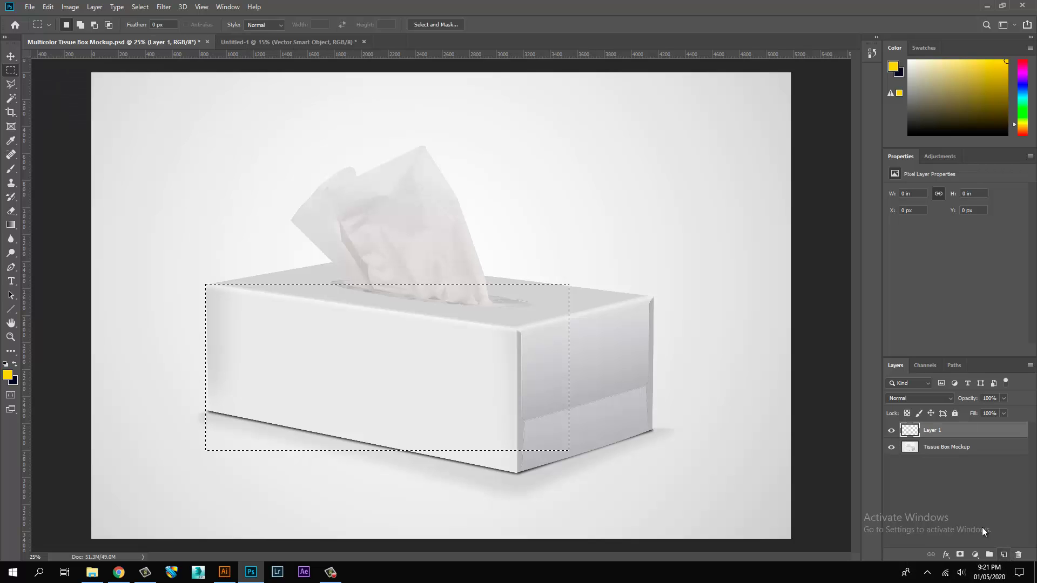
double_click(933, 435)
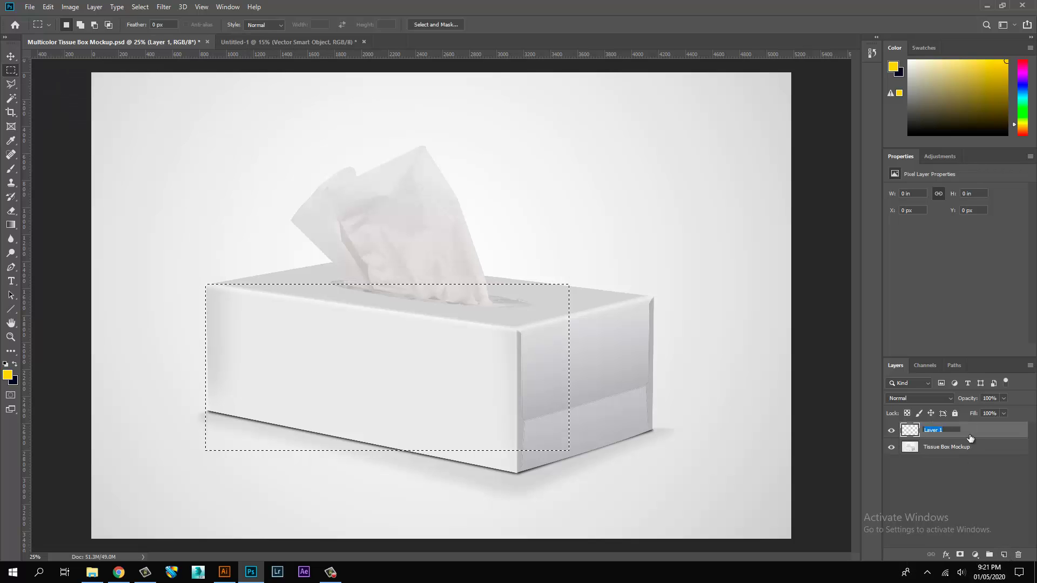
type("Front F")
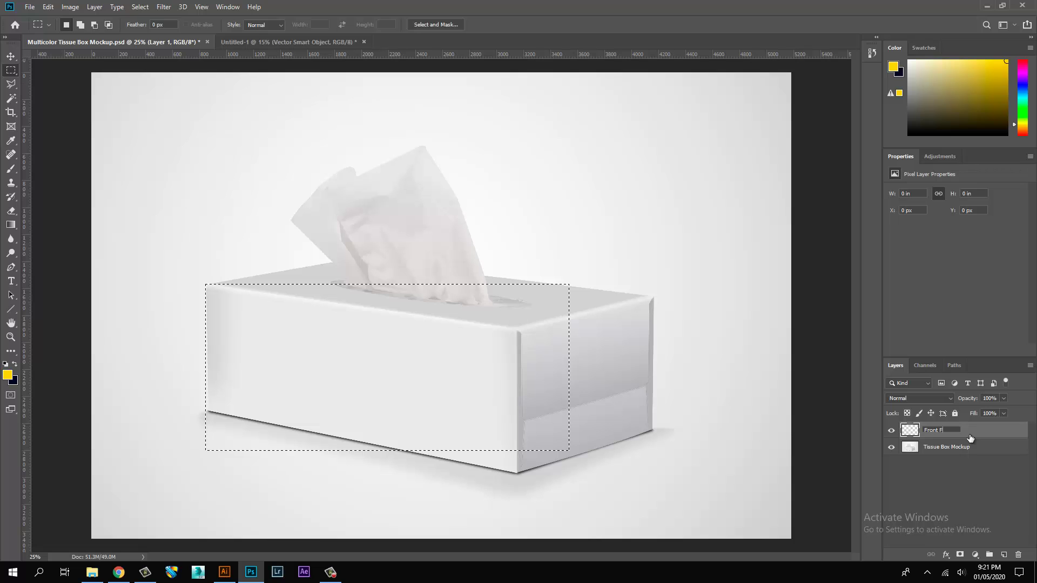
type("lap")
key("Return")
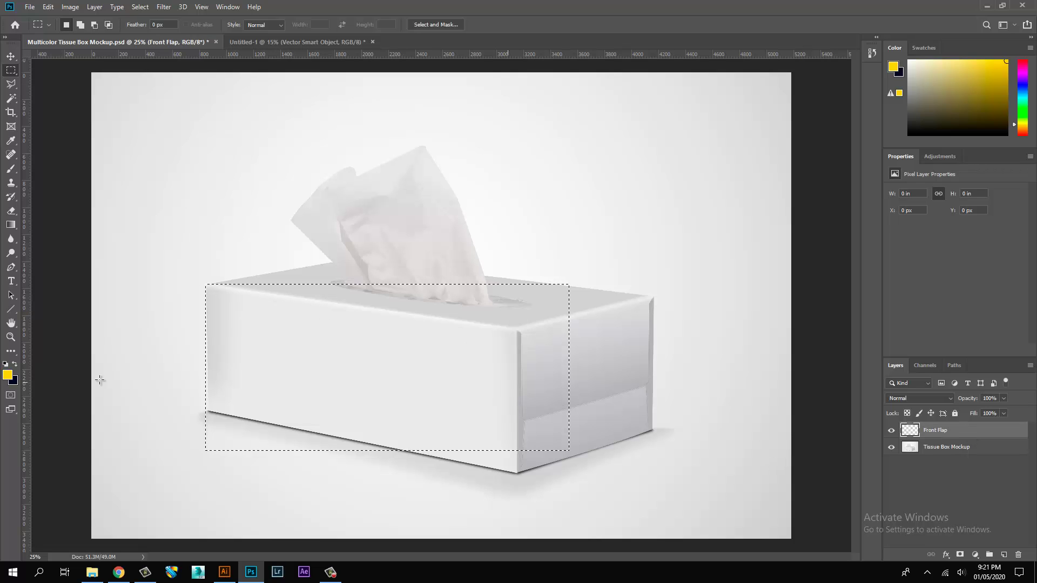
key("ctrl+BackSpace")
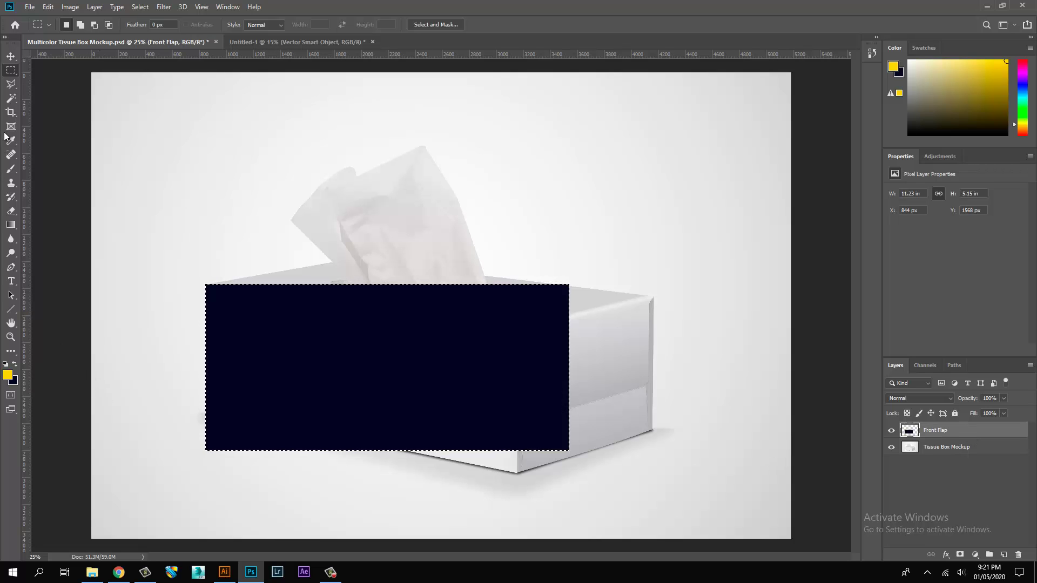
- Clear the selection and convert the Front Flap layer to a smart object
key("v")
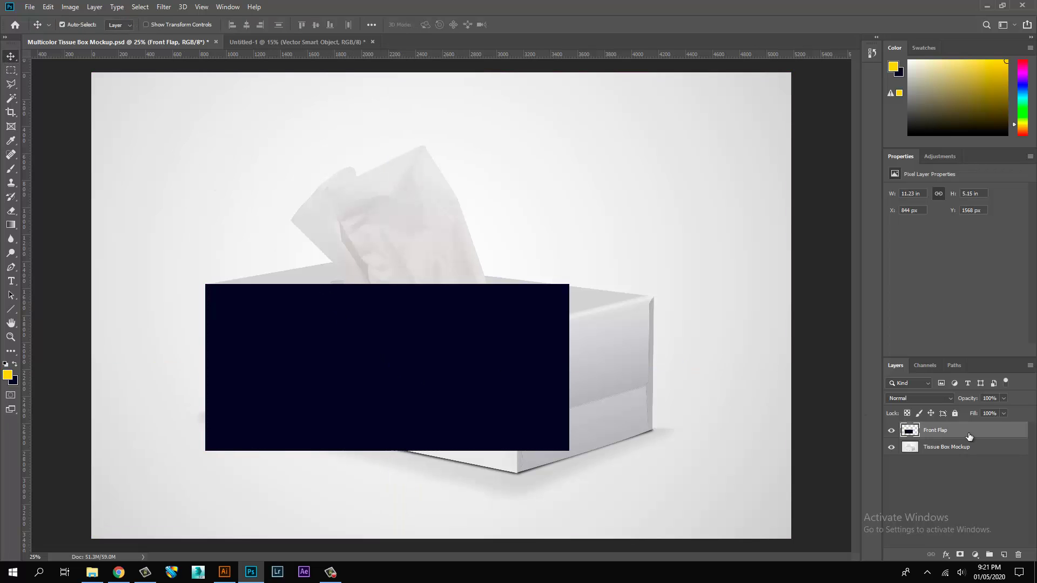
right_click(934, 432)
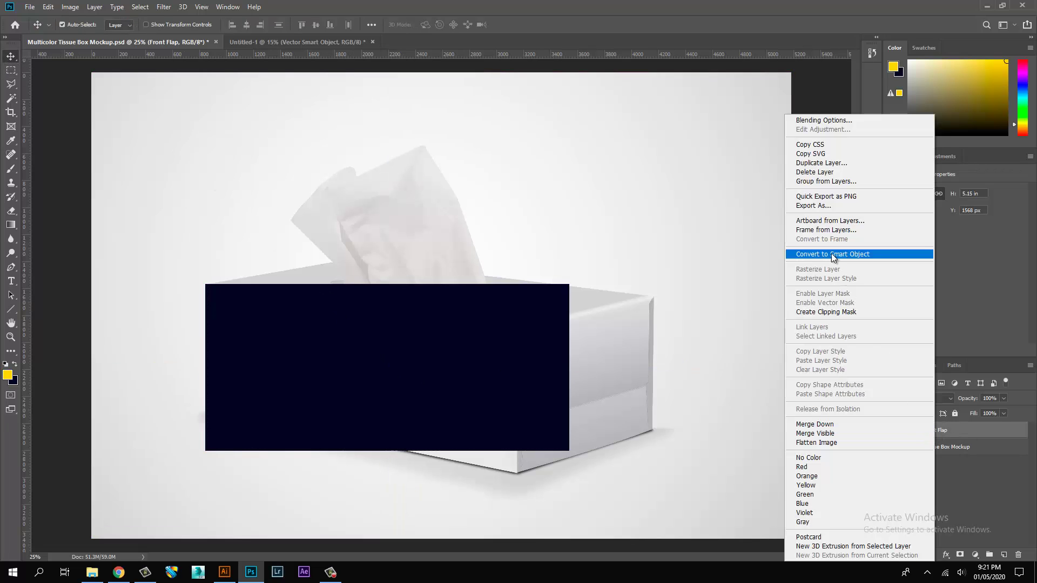
left_click(841, 254)
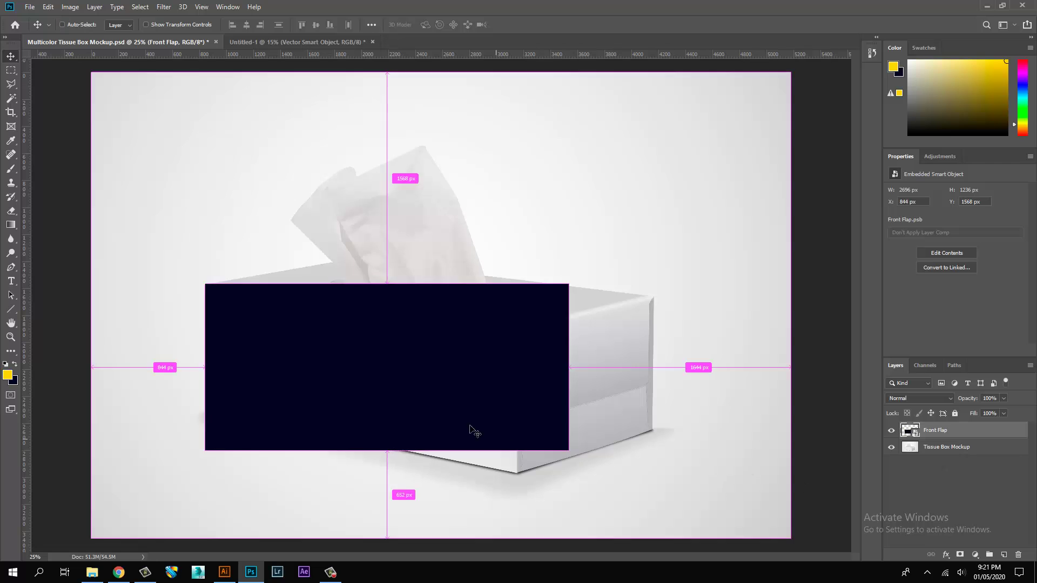
- Distort the Front Flap smart object so its corners match the box's front face
key("ctrl+t")
right_click(494, 336)
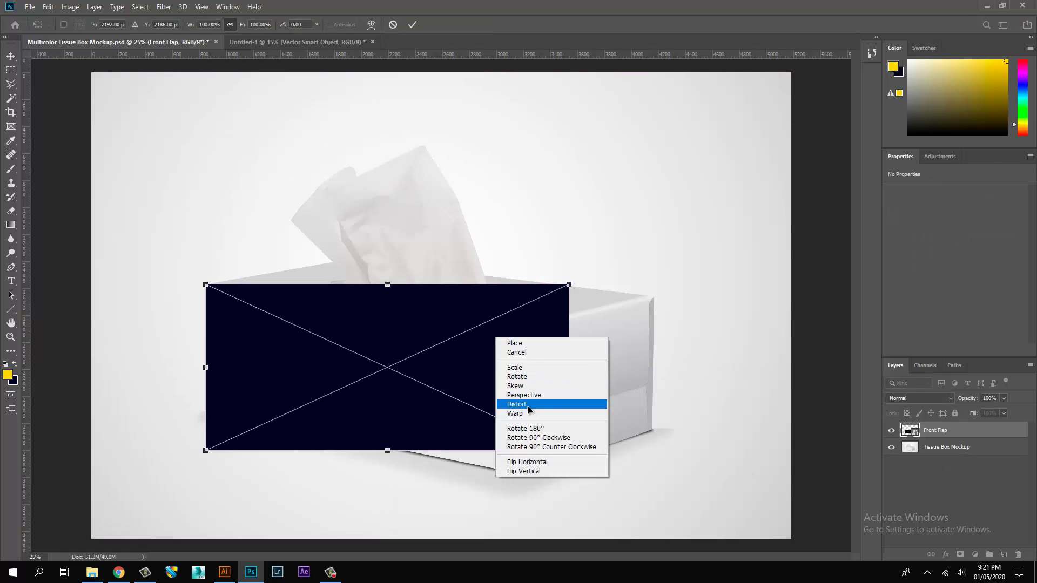
left_click(531, 405)
left_click_drag(549, 460, 532, 457)
left_click_drag(569, 284, 518, 330)
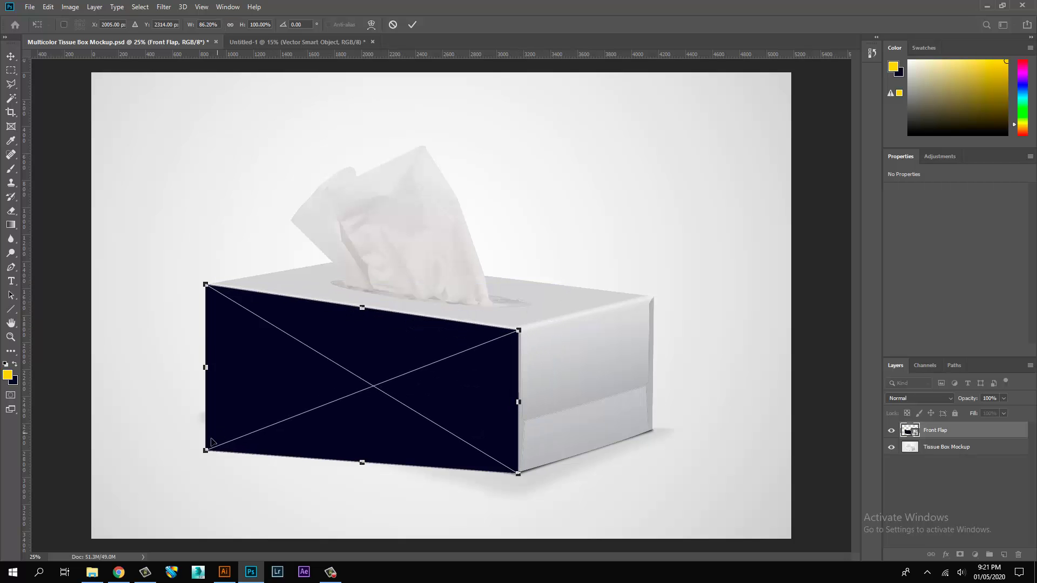
left_click_drag(205, 457, 208, 415)
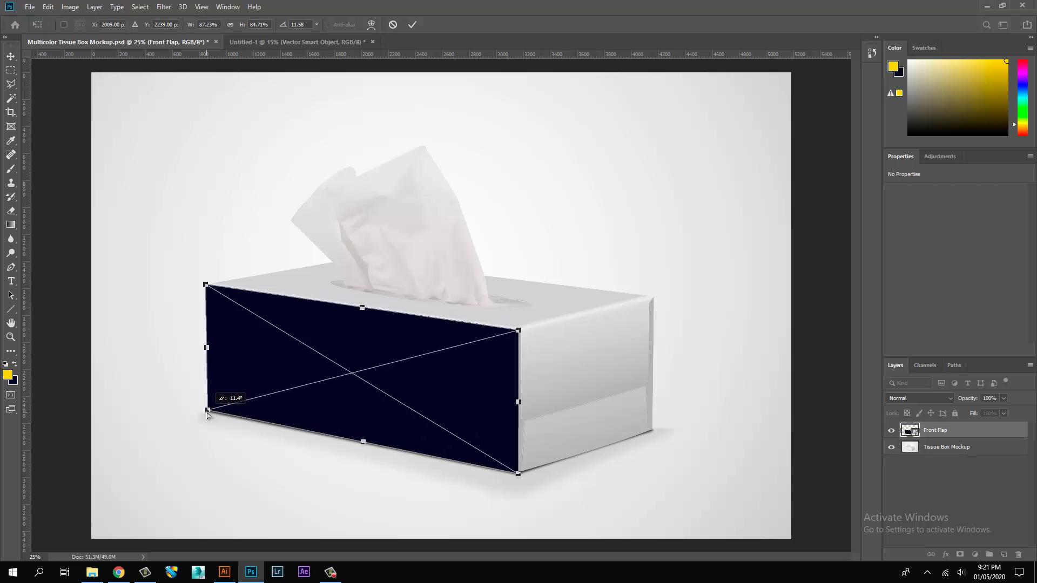
key("ctrl+0")
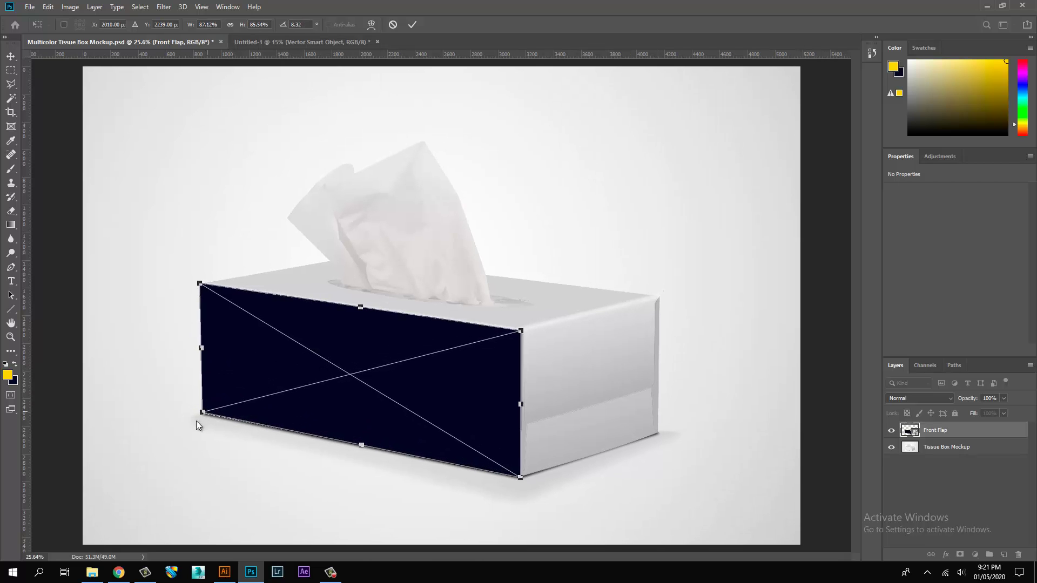
key("Return")
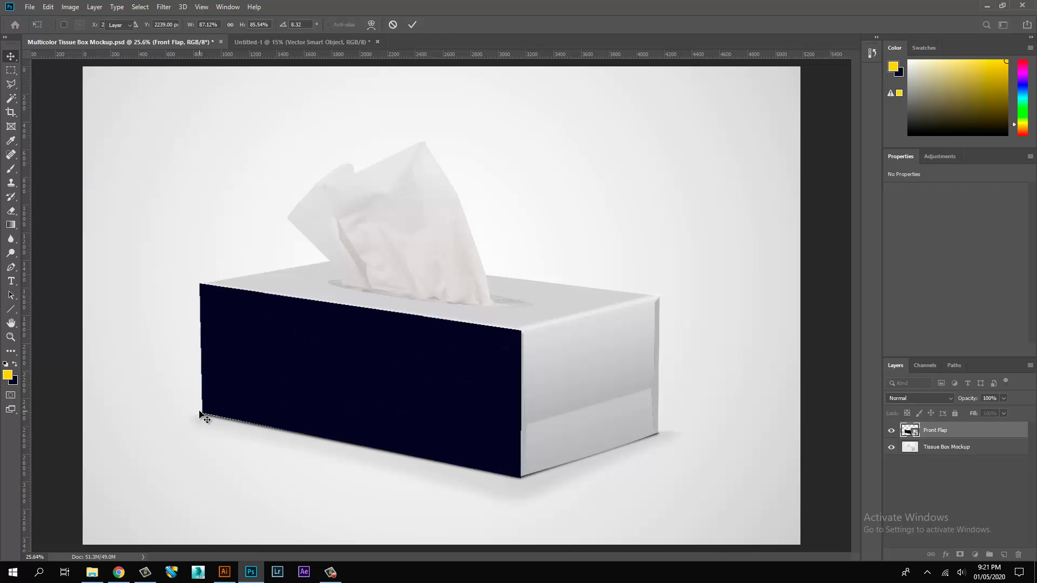
- Distort the Front Flap again, aligning its lower-left corner with the bottom edge of the box
key("z")
left_click_drag(182, 402, 284, 256)
key("v")
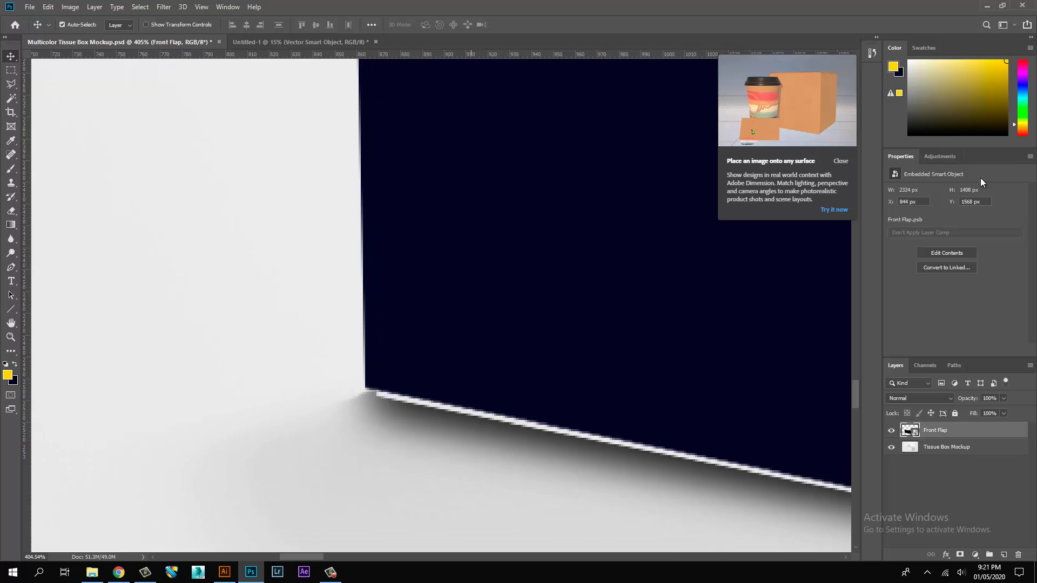
left_click(840, 161)
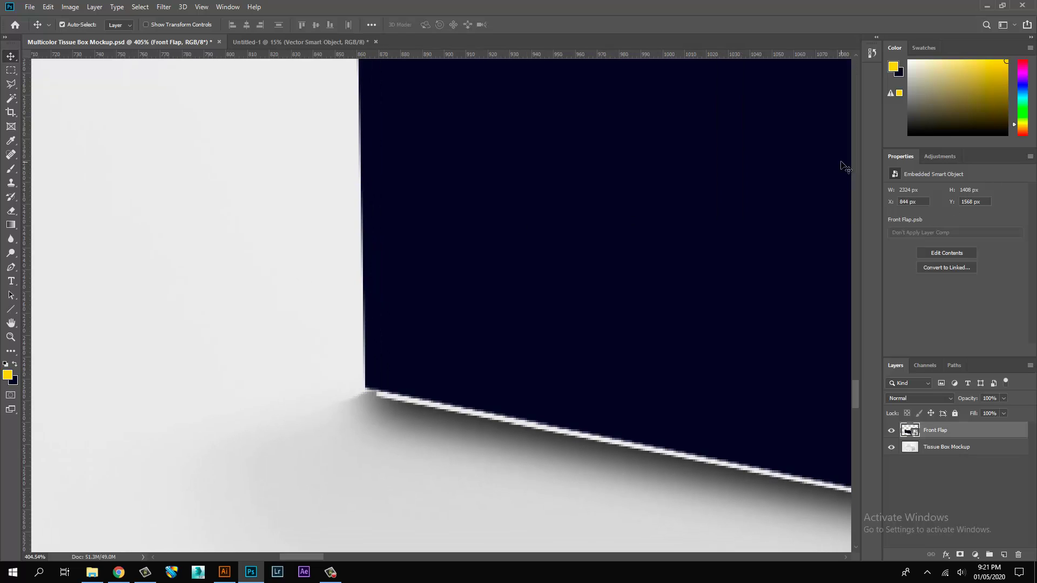
key("ctrl+t")
right_click(397, 365)
left_click(426, 432)
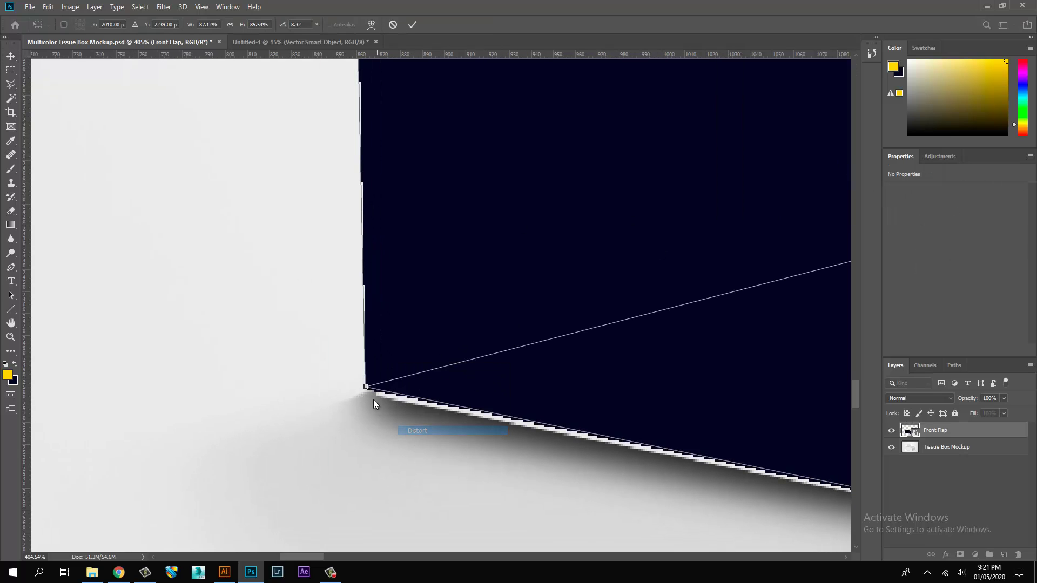
left_click_drag(368, 391, 376, 397)
- Align the Front Flap's upper-left corner with the front face's upper-left corner on the box
key("space")
left_click_drag(406, 180, 424, 502)
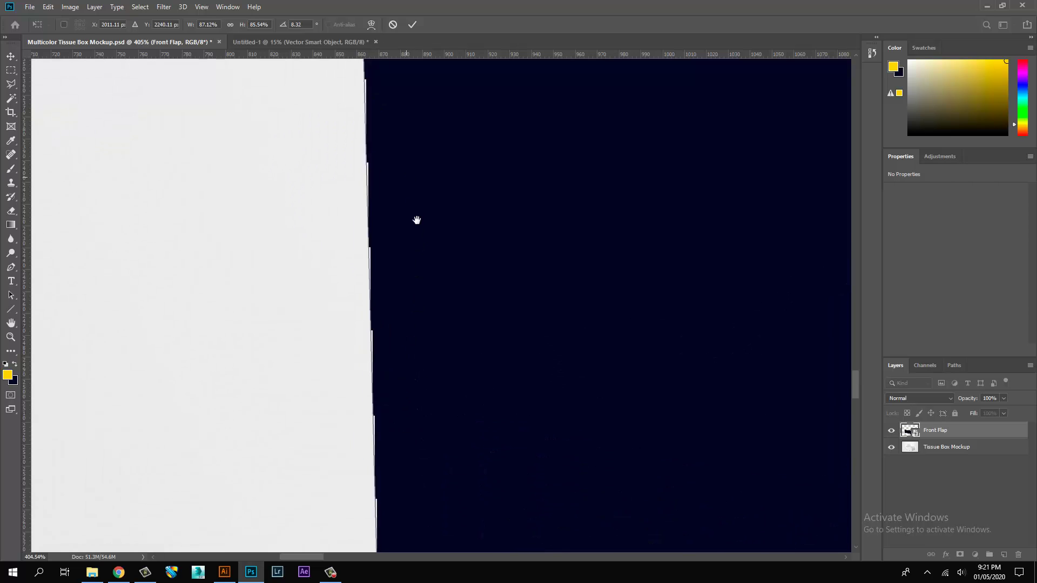
left_click_drag(417, 220, 375, 400)
left_click_drag(455, 281, 444, 480)
left_click_drag(440, 286, 464, 523)
left_click_drag(430, 173, 467, 529)
left_click_drag(430, 124, 444, 352)
scroll(445, 353, "up", 3)
mouse_move(394, 412)
left_mouse_down()
mouse_move(419, 464)
mouse_move(411, 415)
left_mouse_up()
left_click_drag(613, 437, 431, 382)
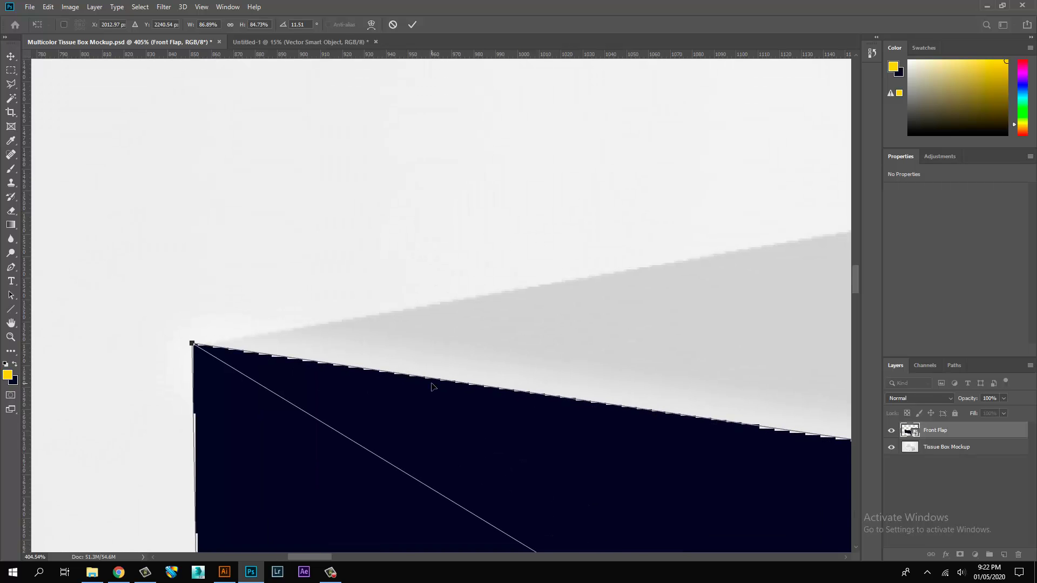
- Align the Front Flap's upper-right corner with the vertical edge between the box's front and side faces
key("ctrl+minus")
key("ctrl+minus")
key("ctrl+minus")
key("ctrl+minus")
key("ctrl+minus")
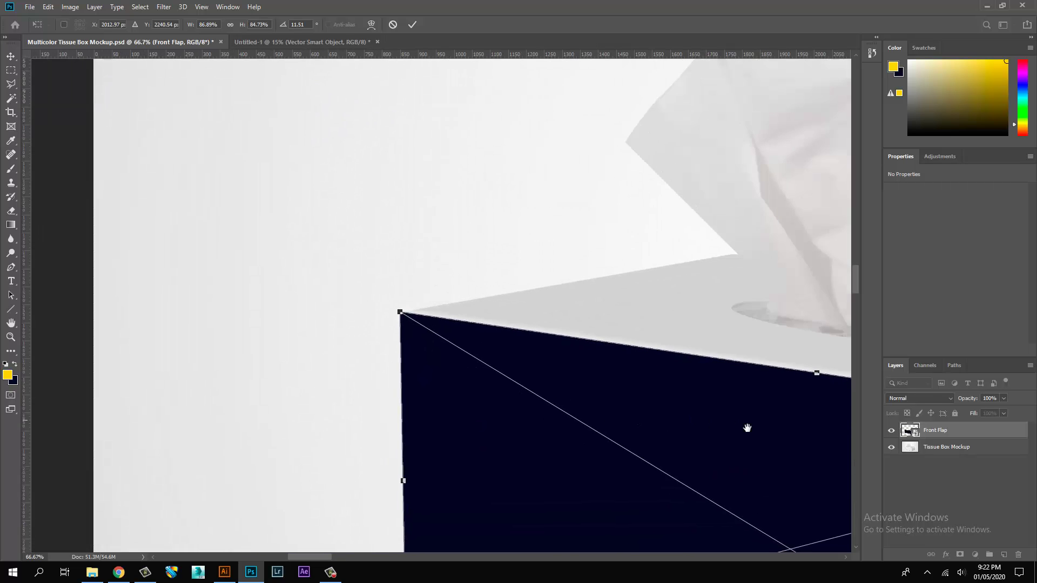
left_click_drag(747, 428, 263, 349)
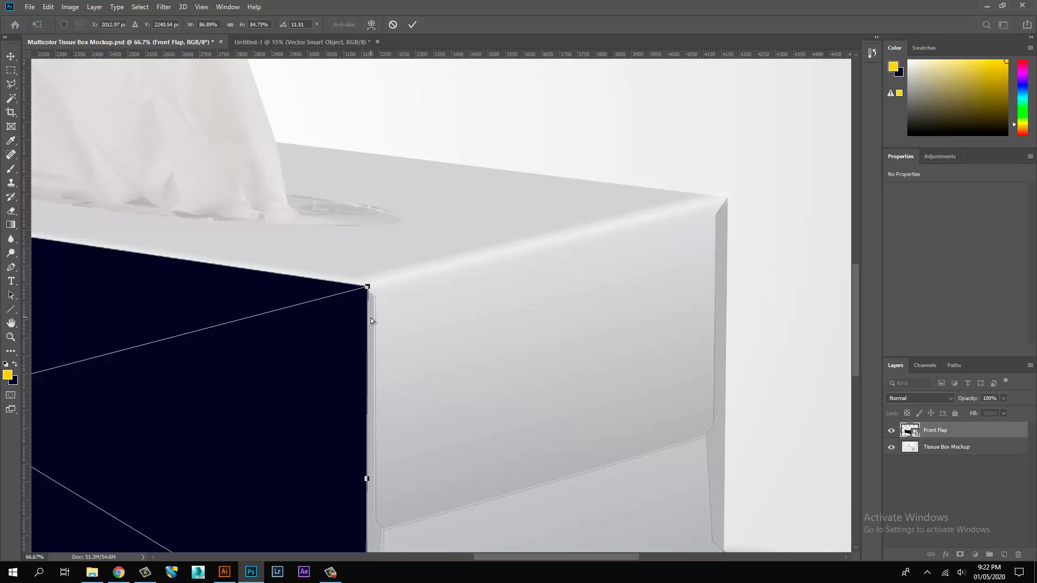
scroll(370, 319, "up", 3)
left_click_drag(247, 280, 393, 261)
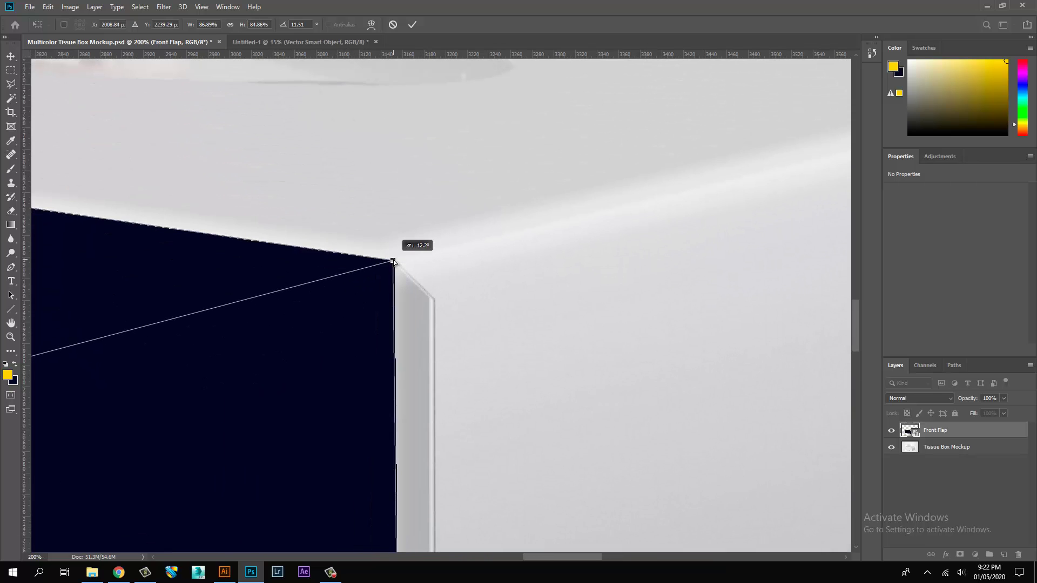
- Align the Front Flap's lower-right corner with the box's bottom front corner and apply the distortion
left_click_drag(447, 443, 459, 242)
left_click_drag(447, 391, 440, 246)
left_click_drag(500, 338, 494, 174)
scroll(637, 353, "right", 10)
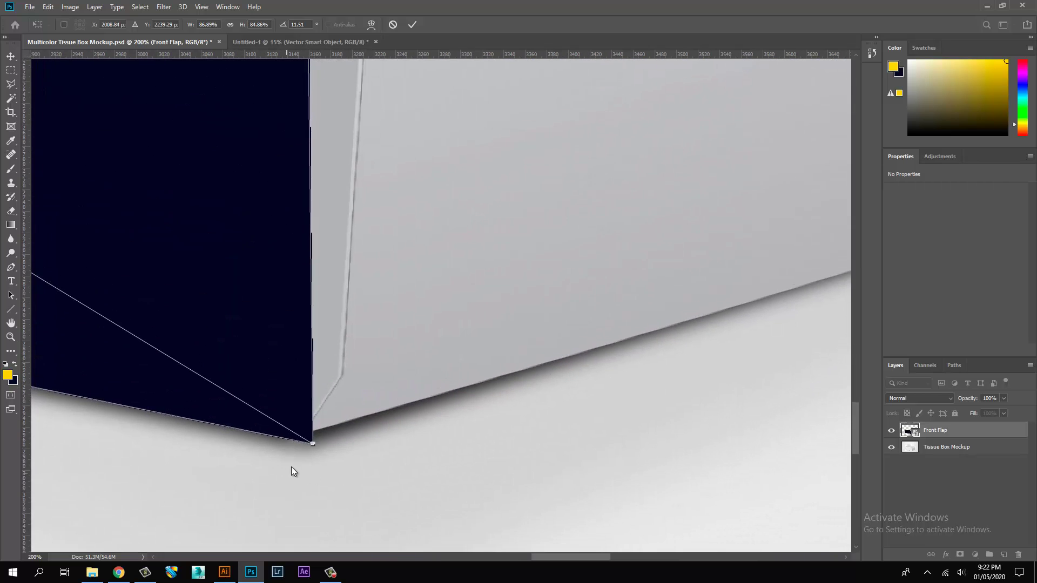
mouse_move(313, 444)
left_mouse_down()
mouse_move(239, 395)
mouse_move(263, 422)
mouse_move(305, 444)
left_mouse_up()
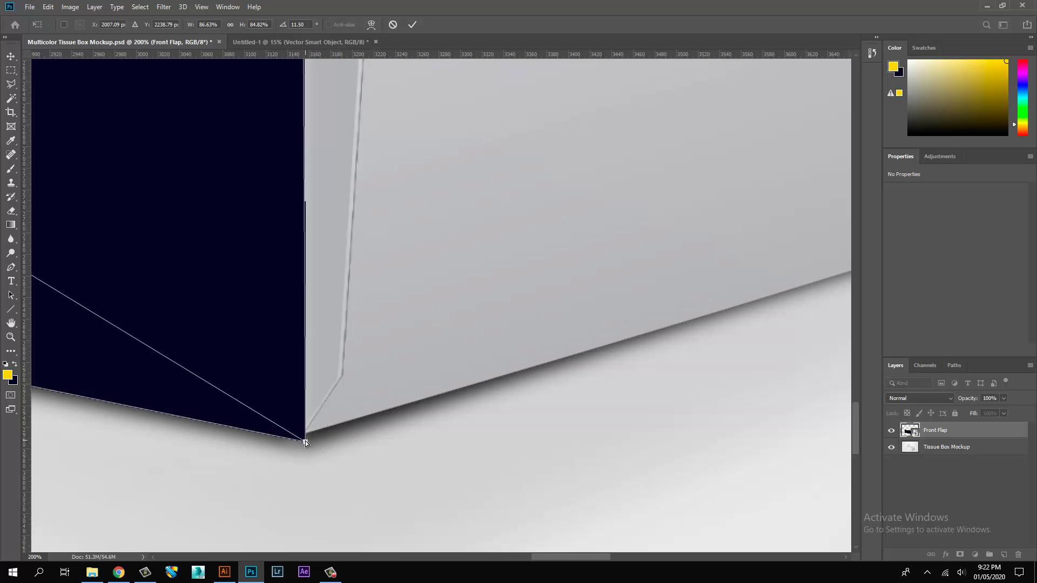
mouse_move(305, 441)
left_mouse_down()
mouse_move(303, 424)
mouse_move(306, 437)
left_mouse_up()
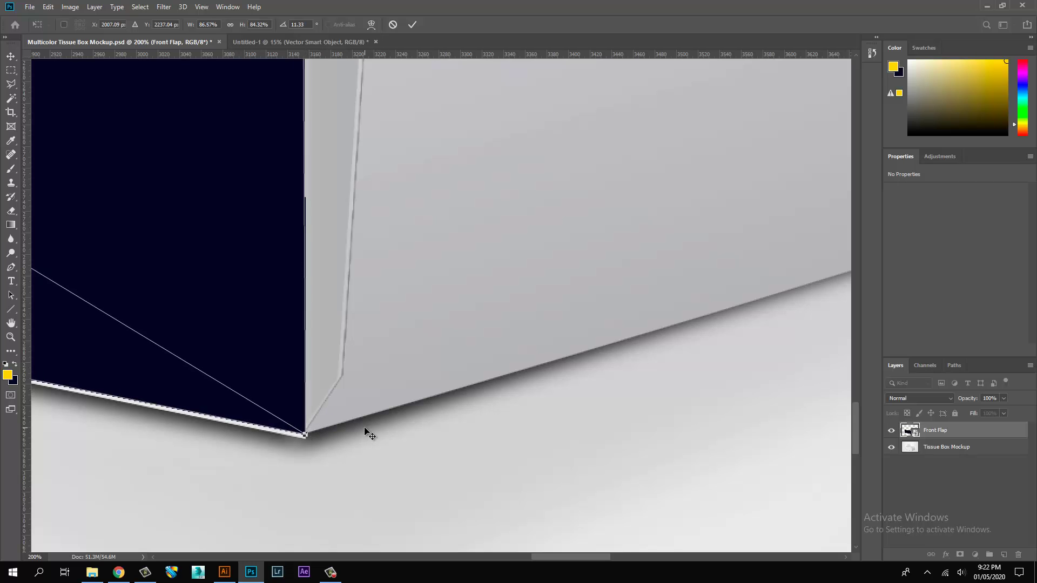
key("Return")
key("ctrl+0")
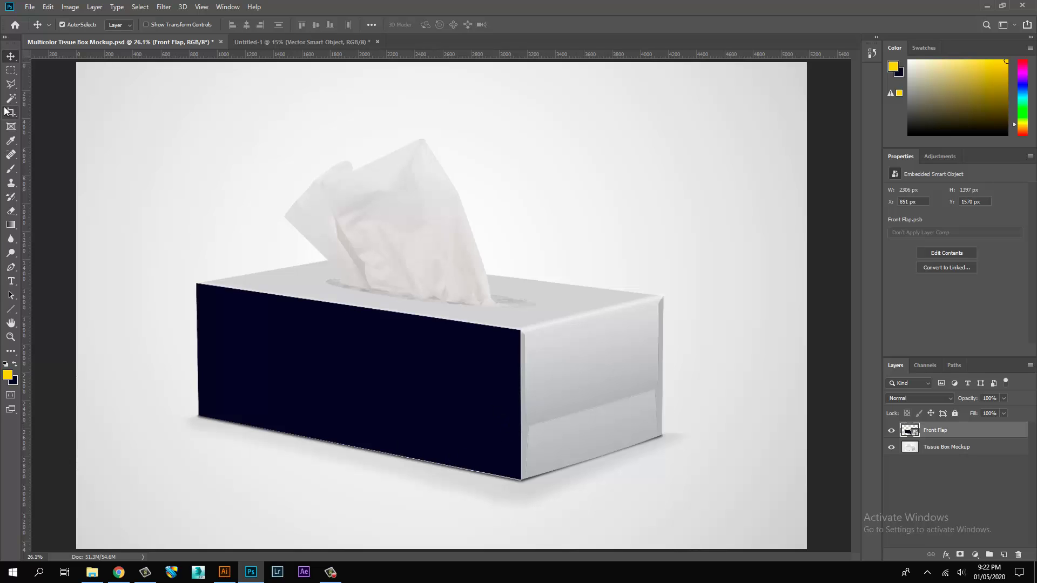
- Draw a rectangular selection about 3216 × 1468 px across the tissue and the box's top face
left_click(11, 73)
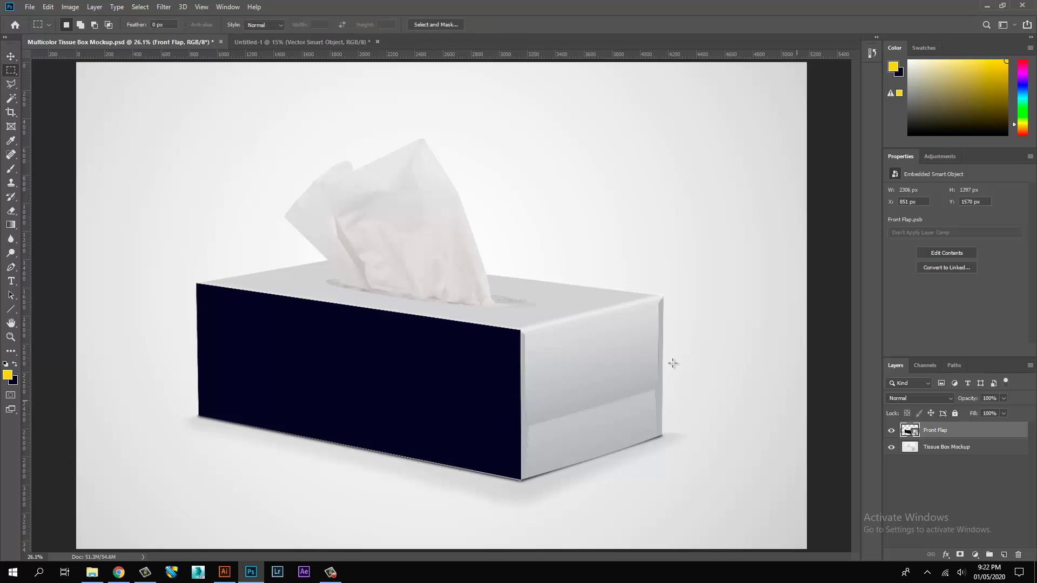
left_click_drag(160, 171, 615, 375)
left_click(595, 378)
key("ctrl+z")
- Add a new layer named Top Flap above the Front Flap layer
left_click(1003, 554)
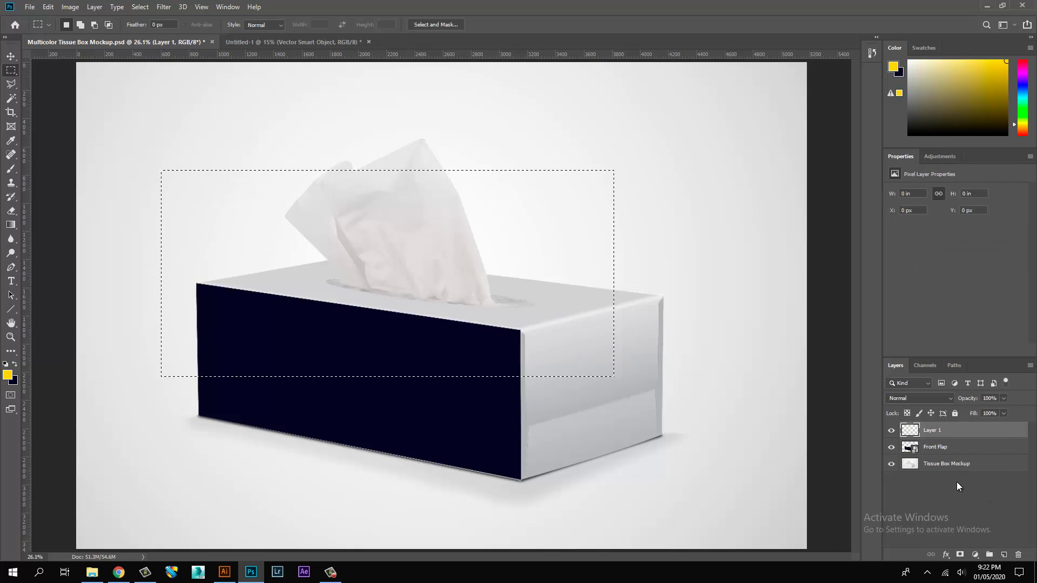
double_click(932, 431)
type("Top Flap")
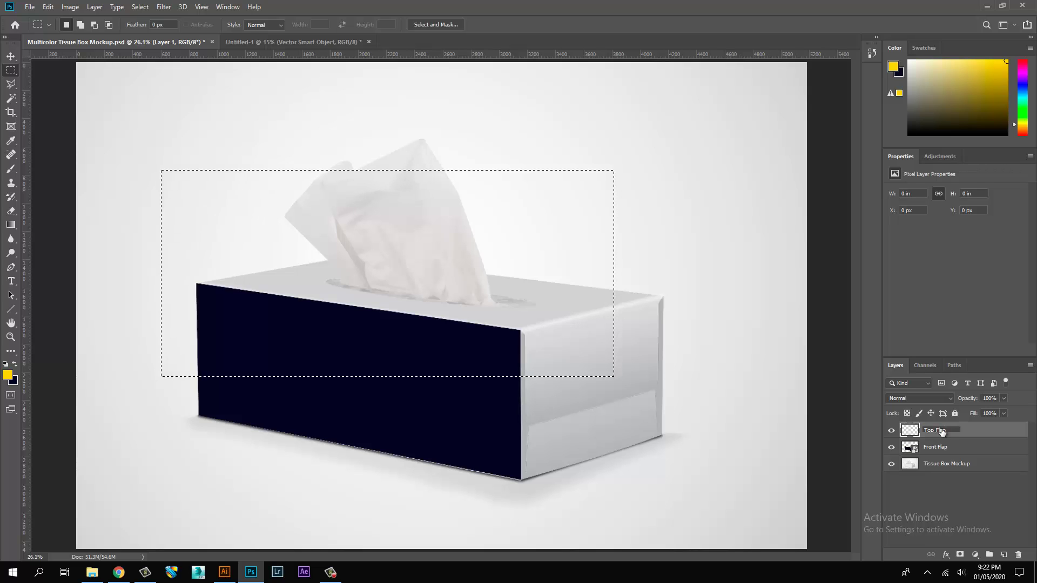
key("Return")
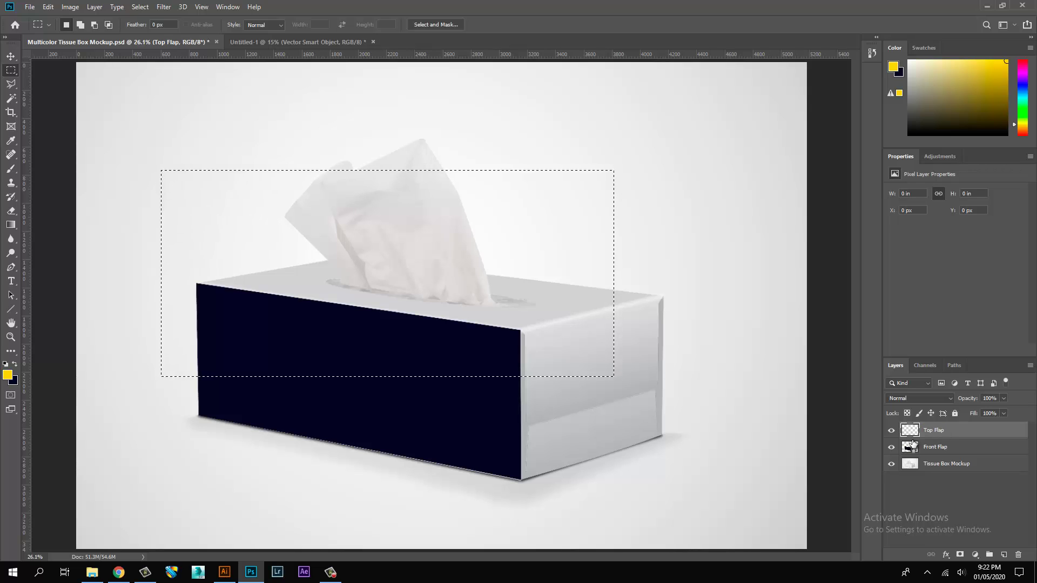
- Fill the selection with the dark navy background color and convert the Top Flap layer to a smart object
key("ctrl+BackSpace")
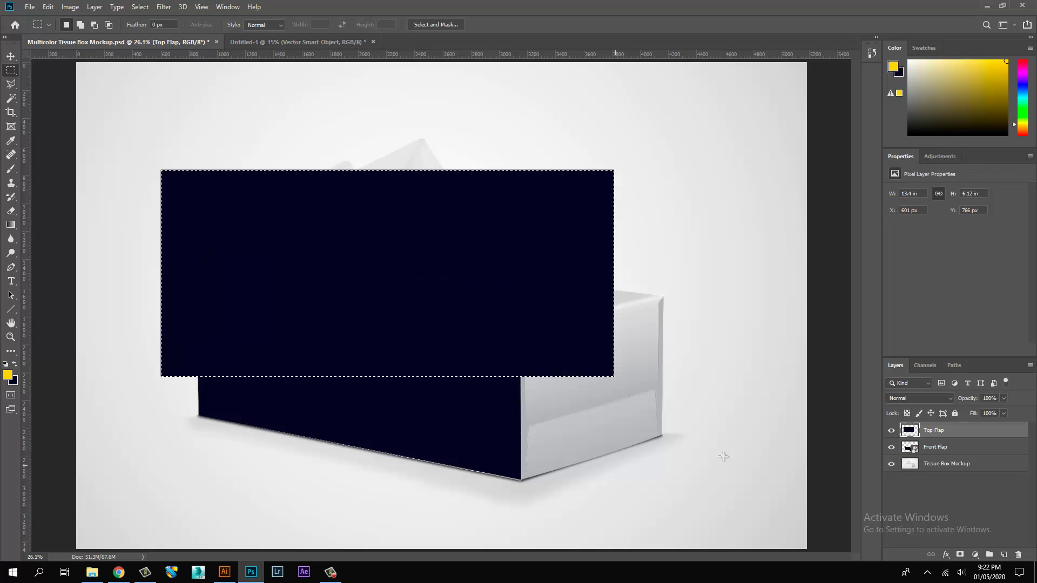
right_click(937, 429)
left_click(835, 254)
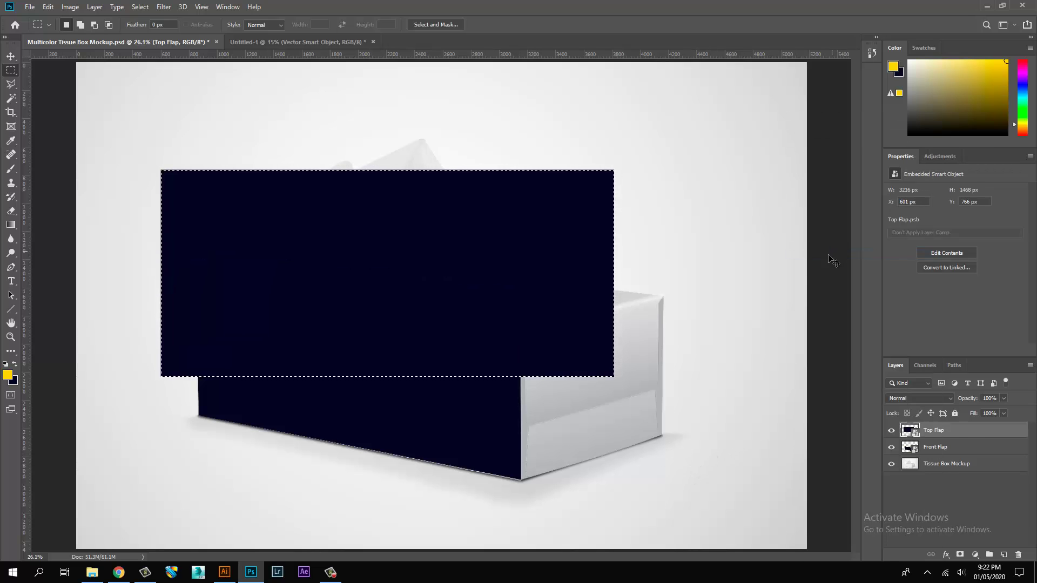
- Distort the Top Flap smart object so its four corners match the box's top face
key("ctrl+t")
right_click(570, 232)
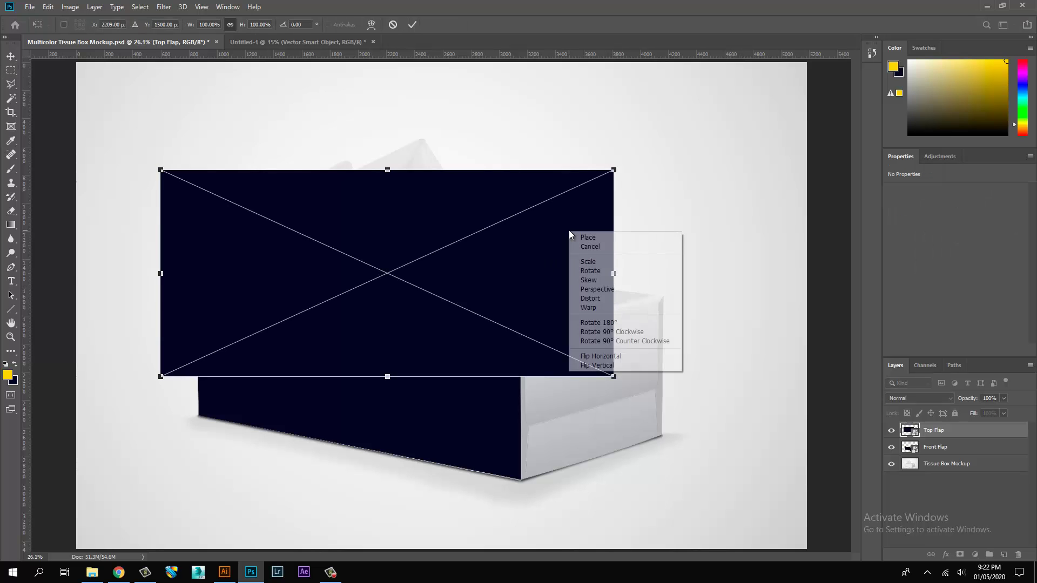
left_click(590, 298)
left_click_drag(613, 376, 518, 332)
left_click_drag(618, 169, 664, 296)
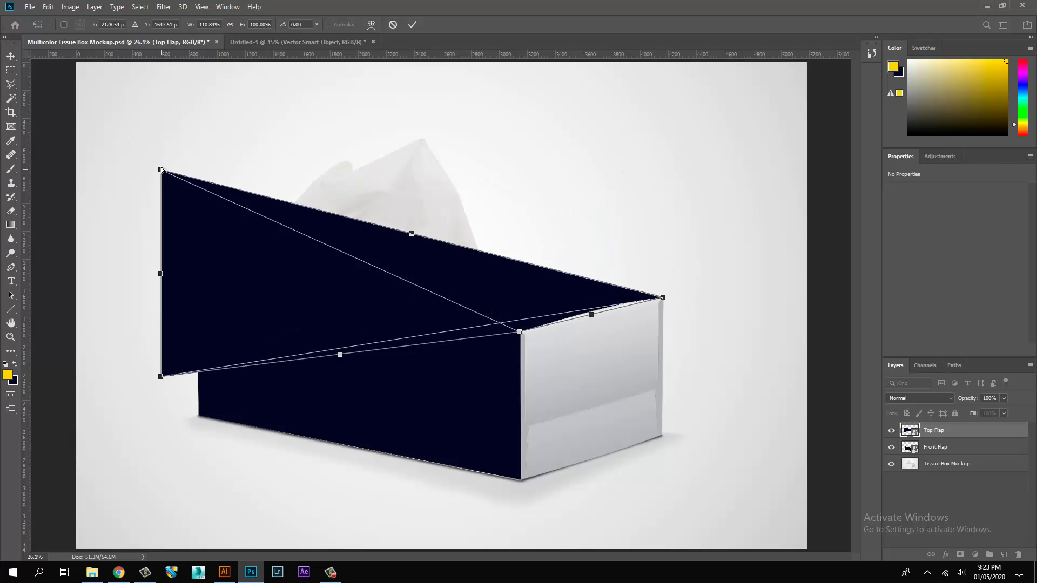
left_click_drag(161, 170, 394, 236)
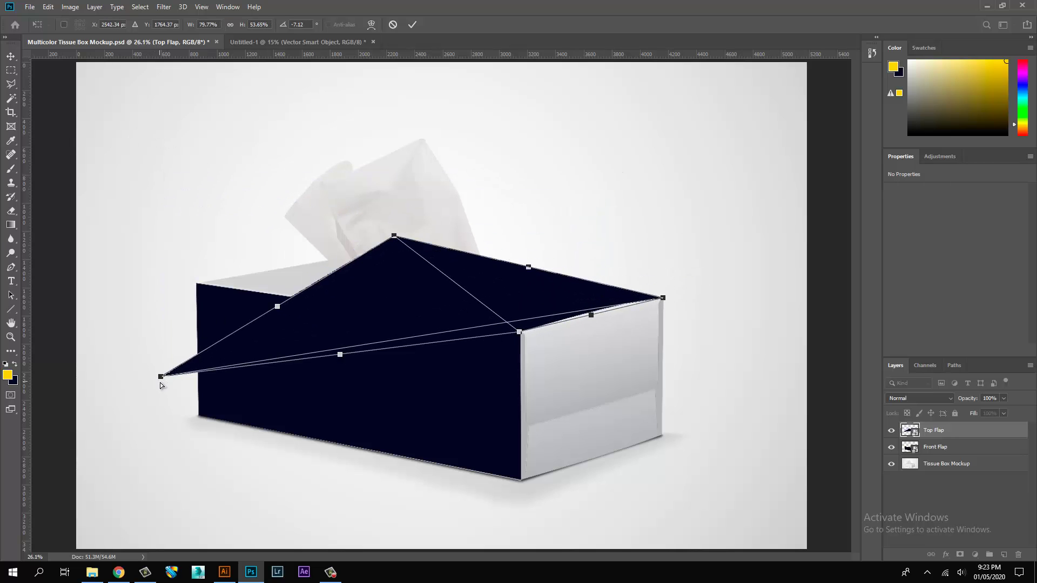
left_click_drag(161, 383, 195, 287)
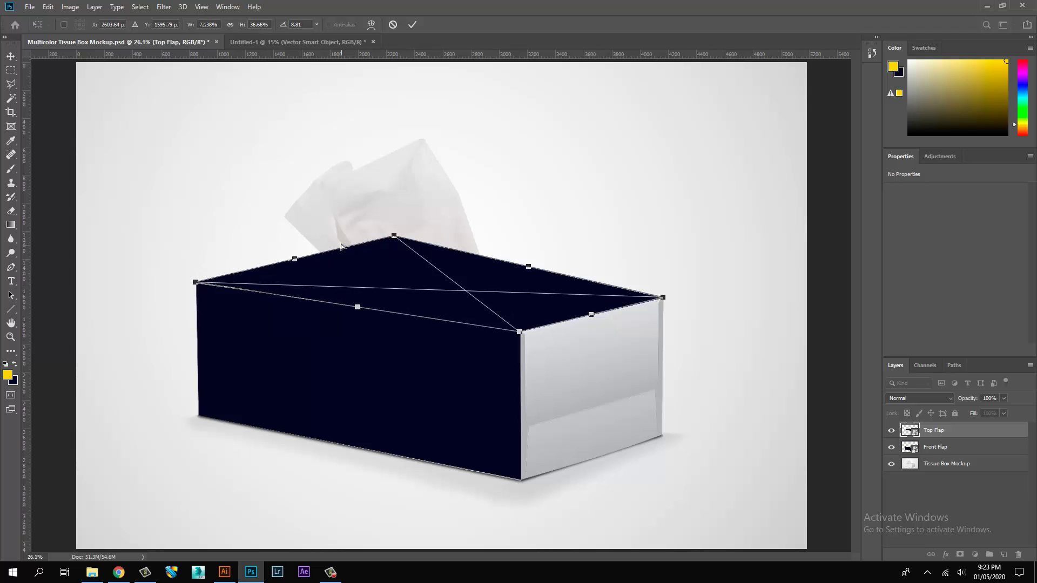
left_click_drag(393, 239, 364, 264)
left_click_drag(362, 269, 356, 258)
key("Return")
- Distort the Top Flap's leftmost corner to meet the Front Flap's upper-left corner, closing the gap between them
key("m")
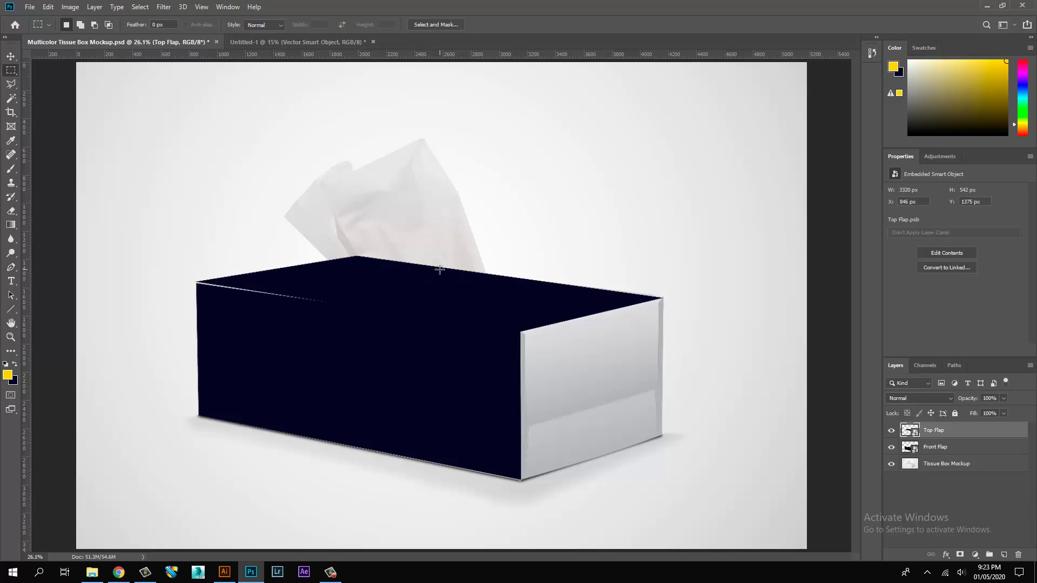
left_click_drag(203, 282, 294, 331)
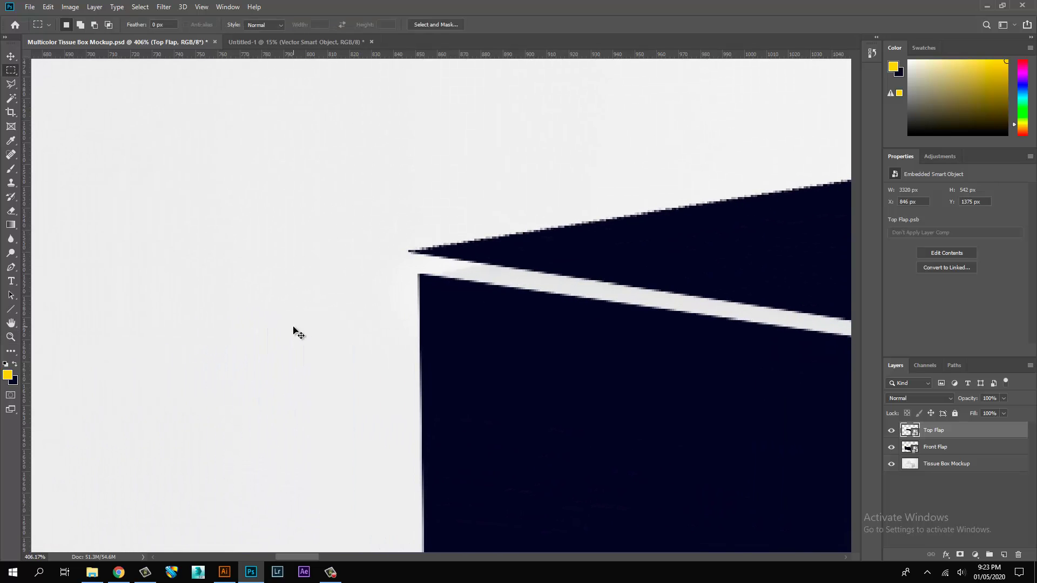
key("ctrl+t")
right_click(490, 242)
left_click(518, 309)
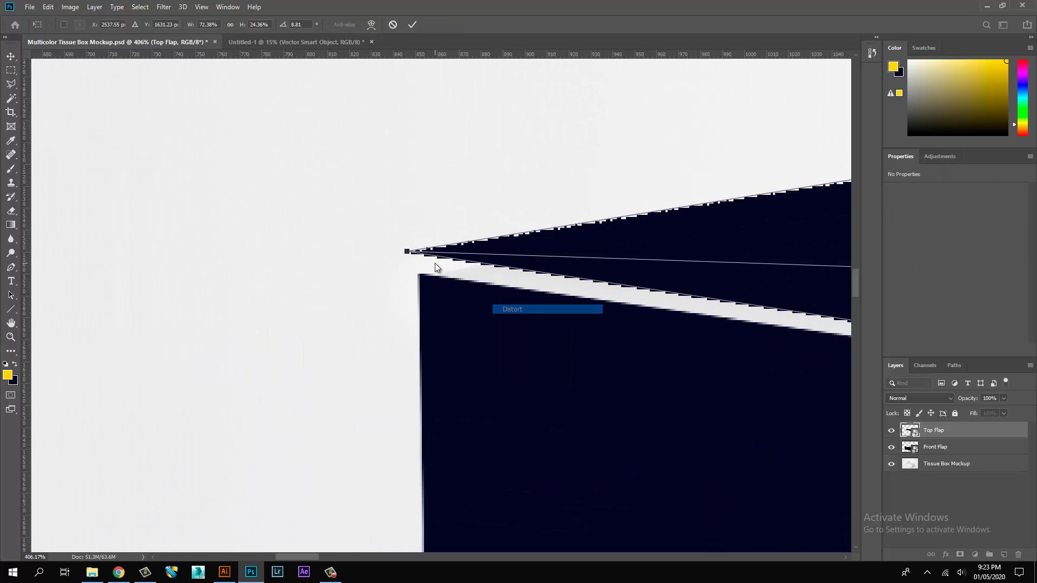
left_click_drag(409, 255, 419, 276)
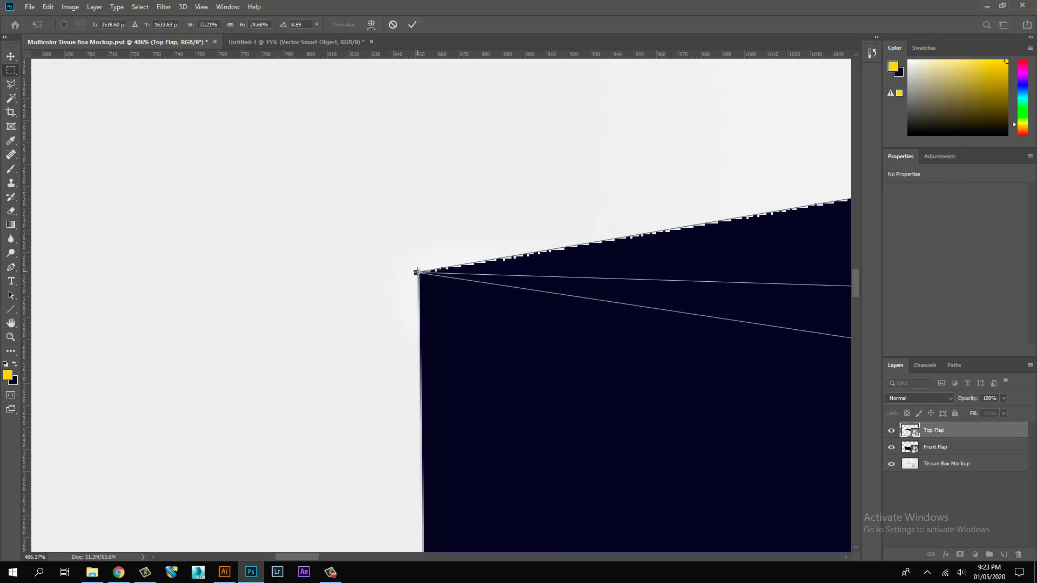
key("Return")
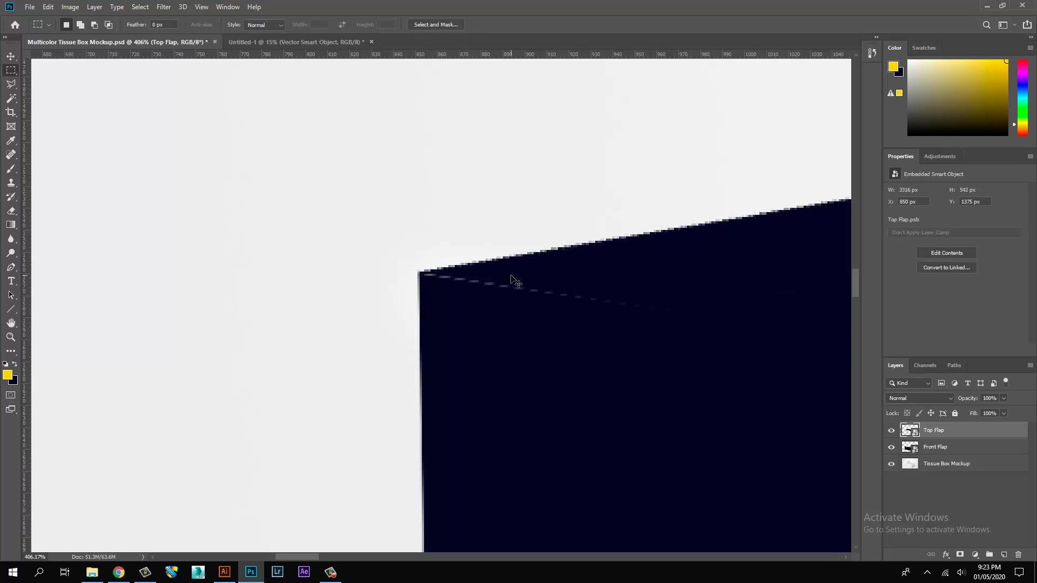
- Distort the Top Flap's far-right corner so it reaches the upper corner of the box's top face
key("ctrl+0")
key("v")
scroll(651, 313, "up", 10)
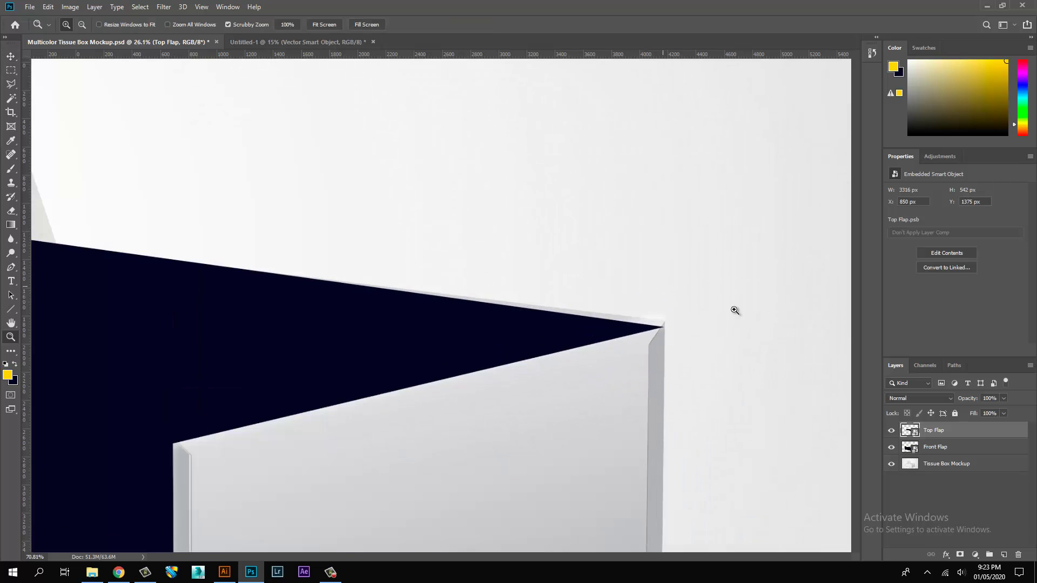
key("ctrl+t")
right_click(624, 402)
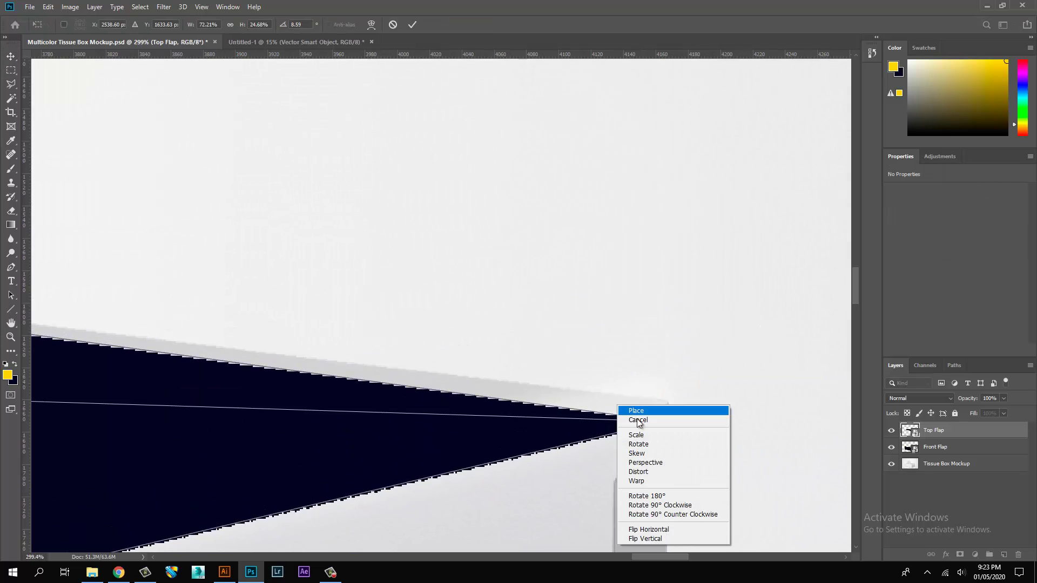
left_click(640, 472)
left_click_drag(664, 415, 670, 403)
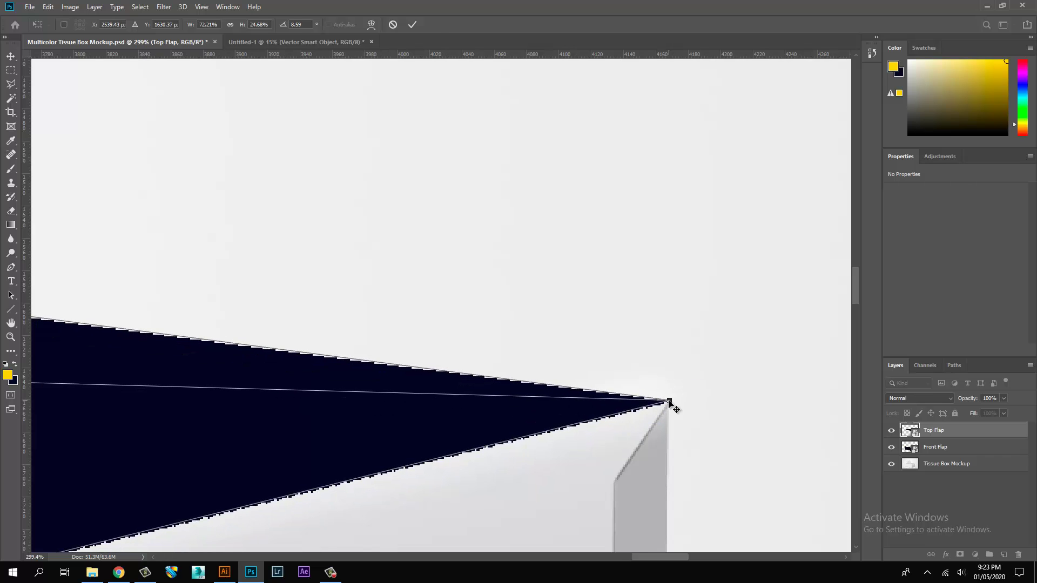
key("Return")
key("ctrl+0")
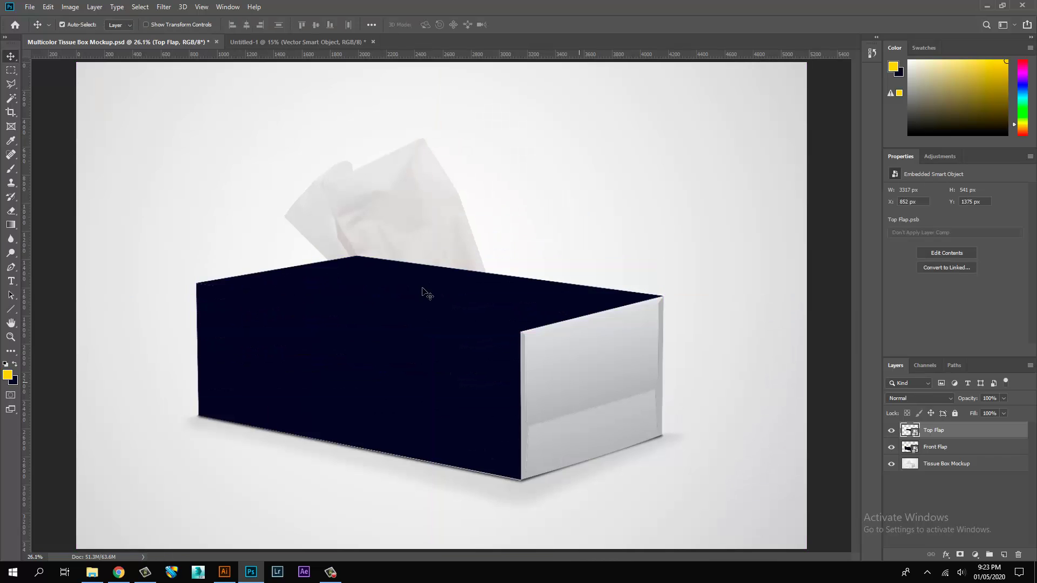
- Make a rectangular selection over the box and add a new layer named Side Flap above the Tissue Box Mockup layer
left_click(767, 454)
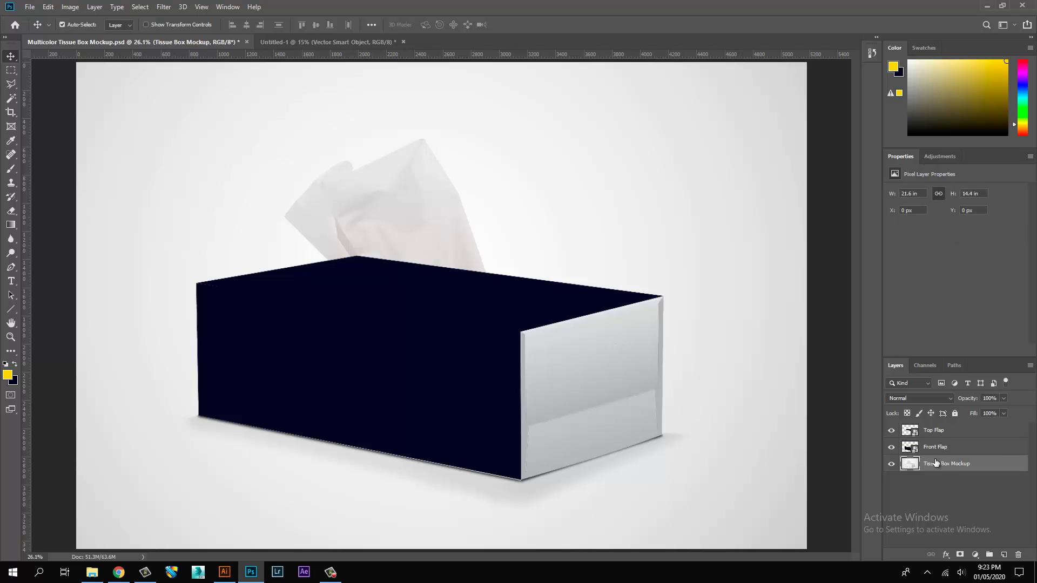
left_click(10, 70)
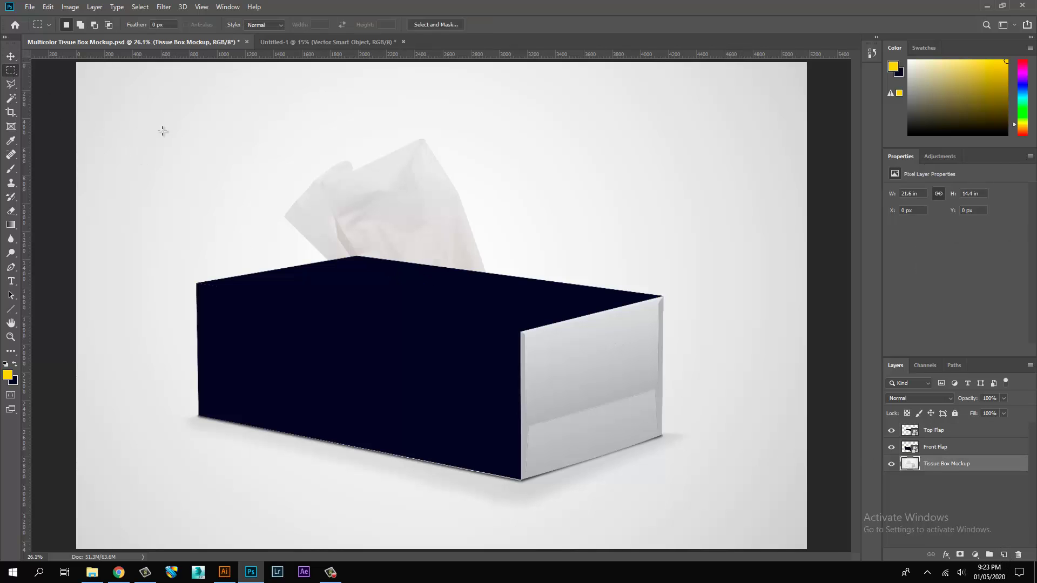
left_click_drag(367, 212, 612, 403)
left_click(612, 402)
left_click(1003, 555)
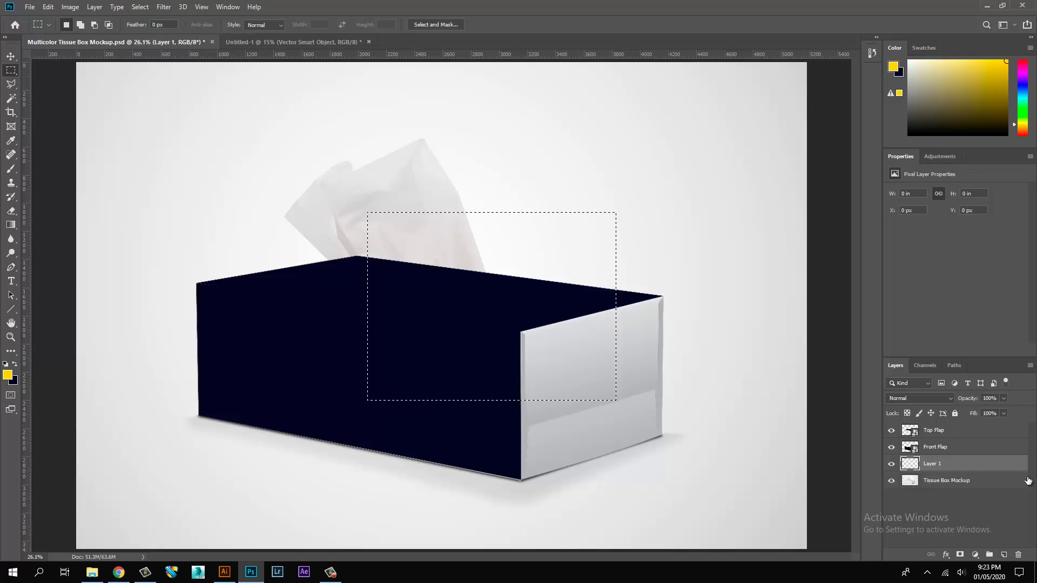
key("a")
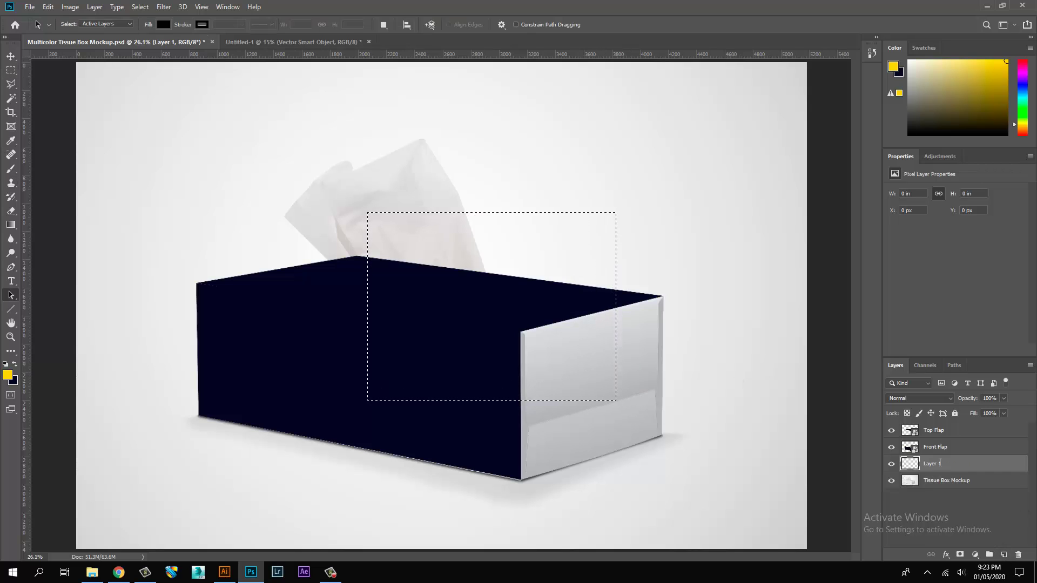
type("Side Flap")
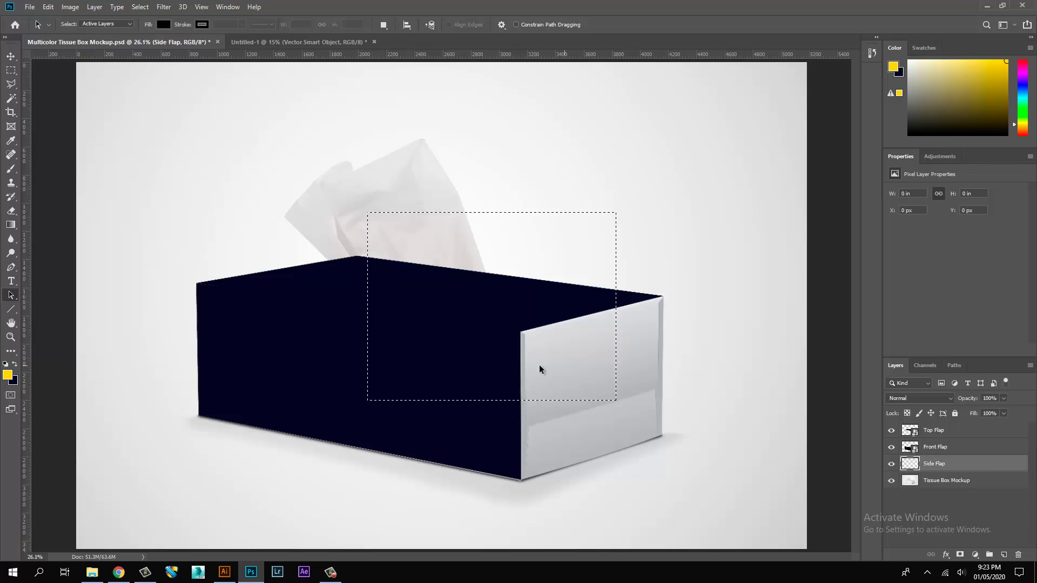
- Fill the selection with the dark navy background color and convert the Side Flap layer to a smart object
key("ctrl+BackSpace")
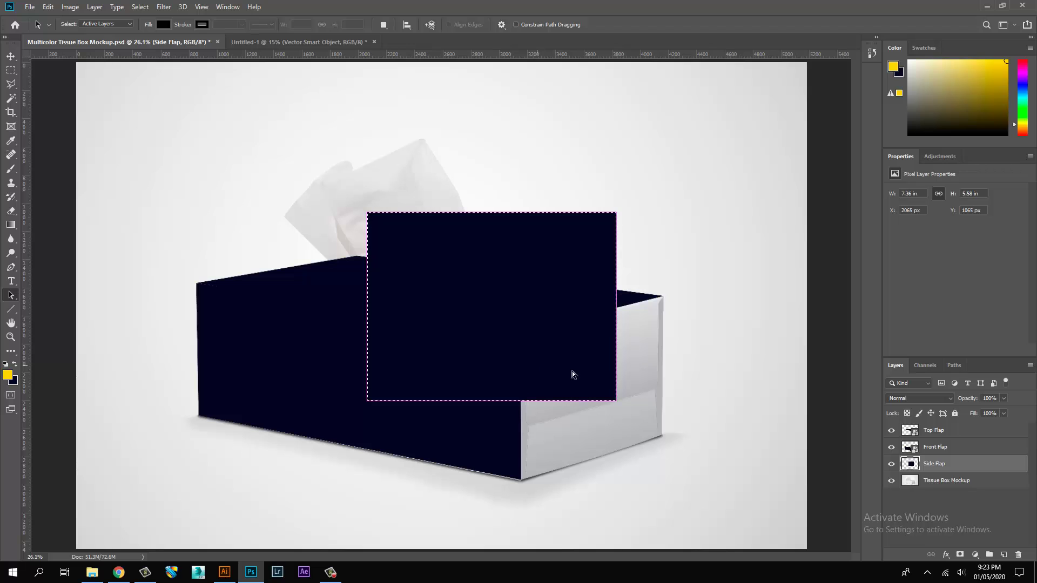
right_click(933, 465)
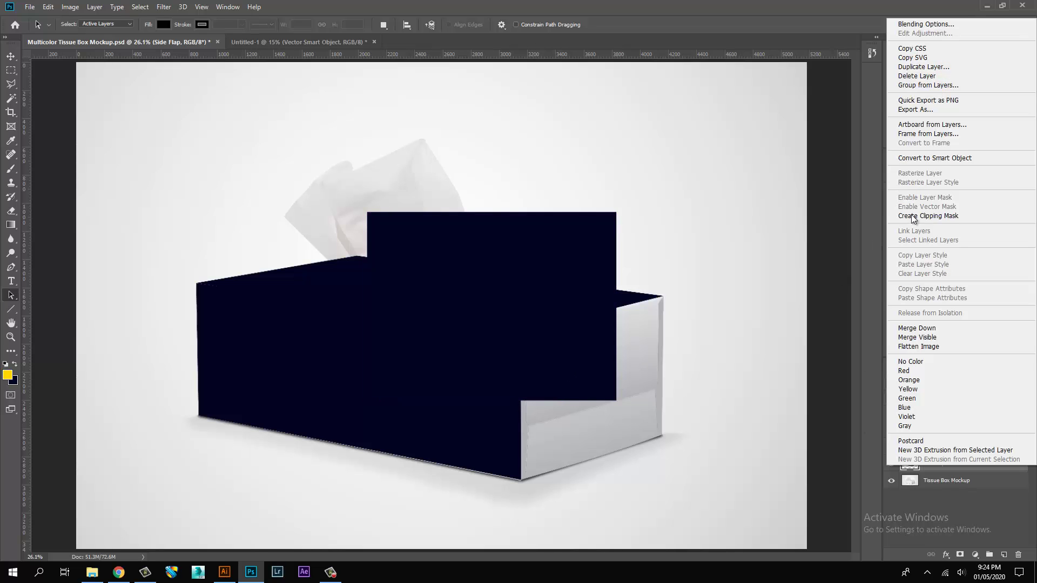
left_click(934, 158)
- Distort the Side Flap smart object so its four corners roughly match the box's side face
key("ctrl+t")
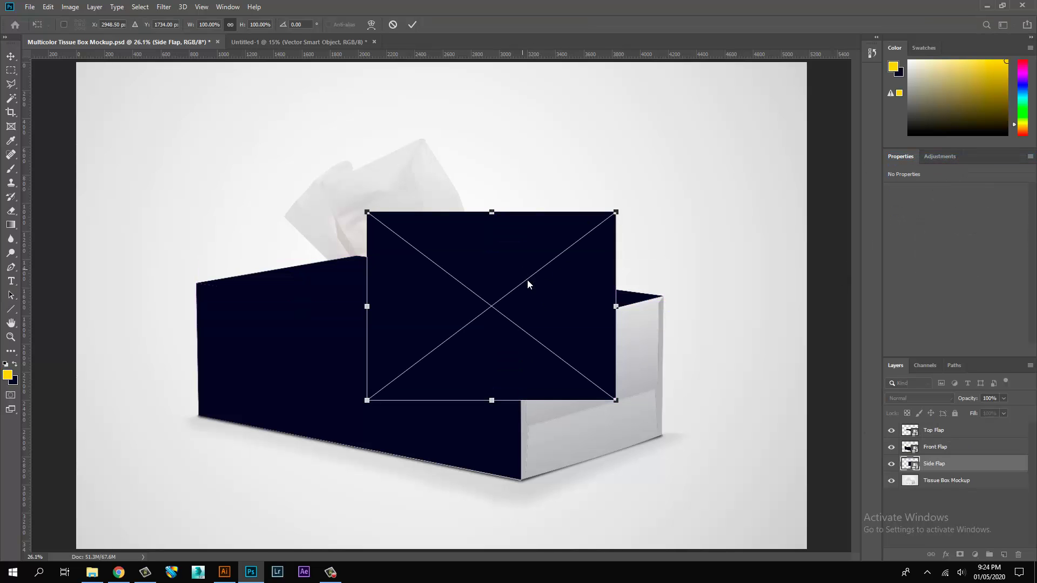
right_click(528, 284)
left_click(562, 337)
left_click_drag(616, 400, 663, 435)
left_click_drag(366, 400, 520, 485)
left_click_drag(616, 212, 666, 296)
left_click_drag(367, 212, 520, 333)
key("ctrl+0")
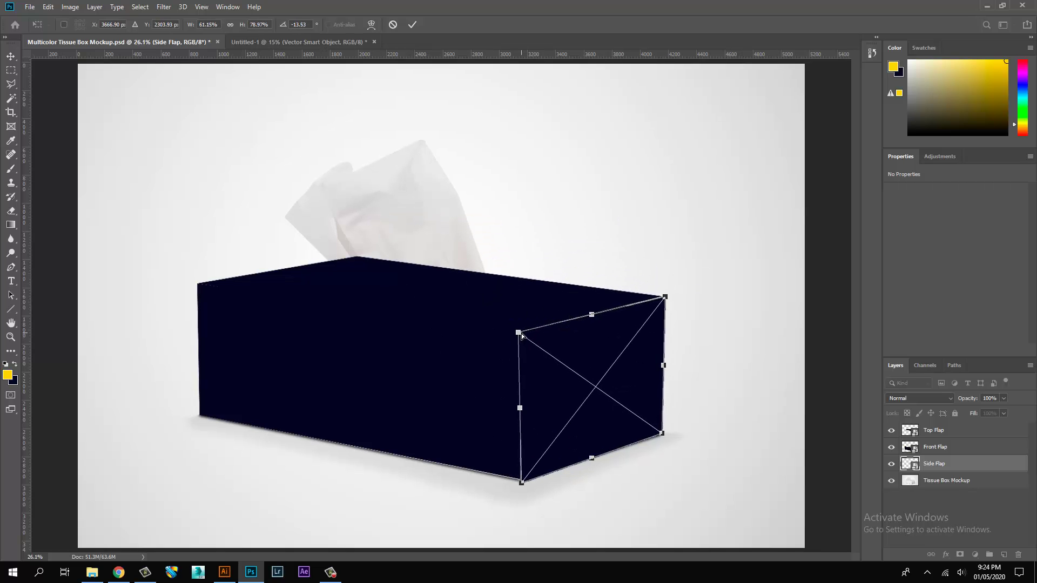
key("Return")
- Distort the Side Flap's two front-edge corners to line up exactly with the box's front vertical edge
key("z")
mouse_move(532, 318)
left_mouse_down()
mouse_move(585, 340)
mouse_move(581, 419)
mouse_move(542, 326)
left_mouse_up()
key("a")
key("ctrl+t")
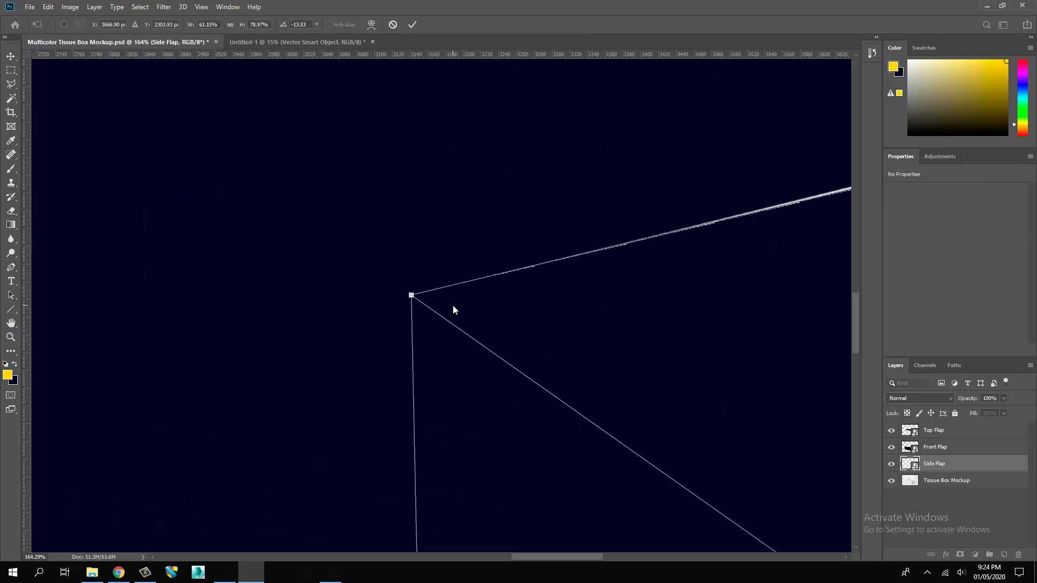
right_click(452, 304)
left_click(494, 372)
left_click_drag(407, 296, 419, 293)
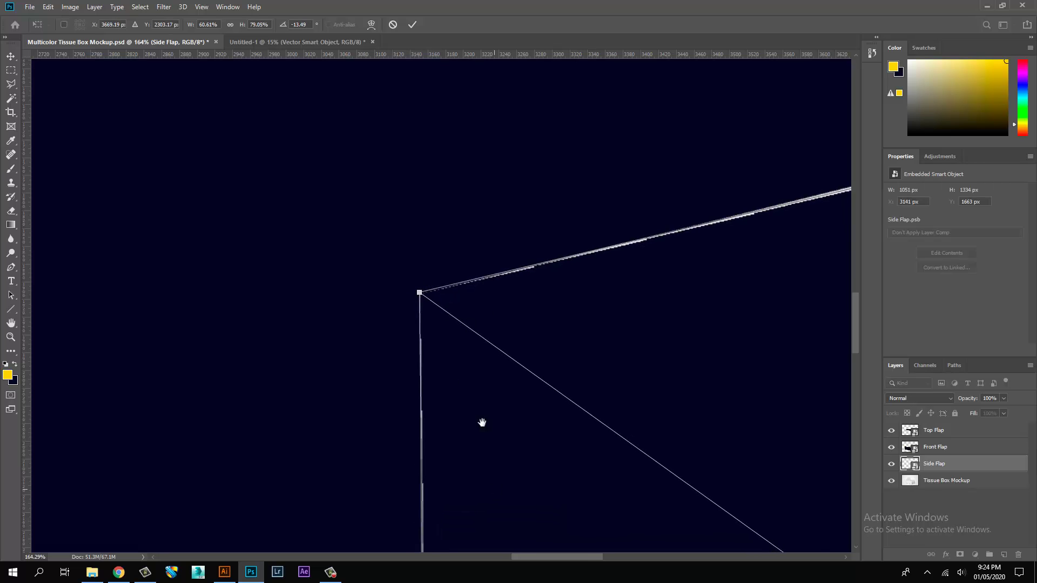
scroll(347, 511, "down", 10)
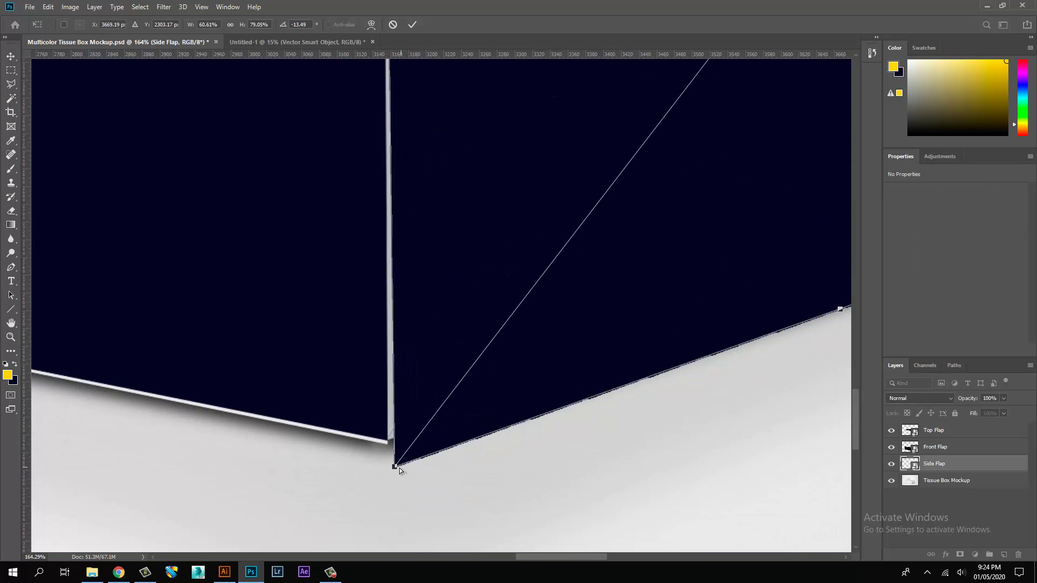
left_click_drag(394, 466, 390, 442)
- Distort the Side Flap's lower and upper rear corners to sit exactly on the box's far vertical edge
key("space")
left_click_drag(590, 337, 509, 396)
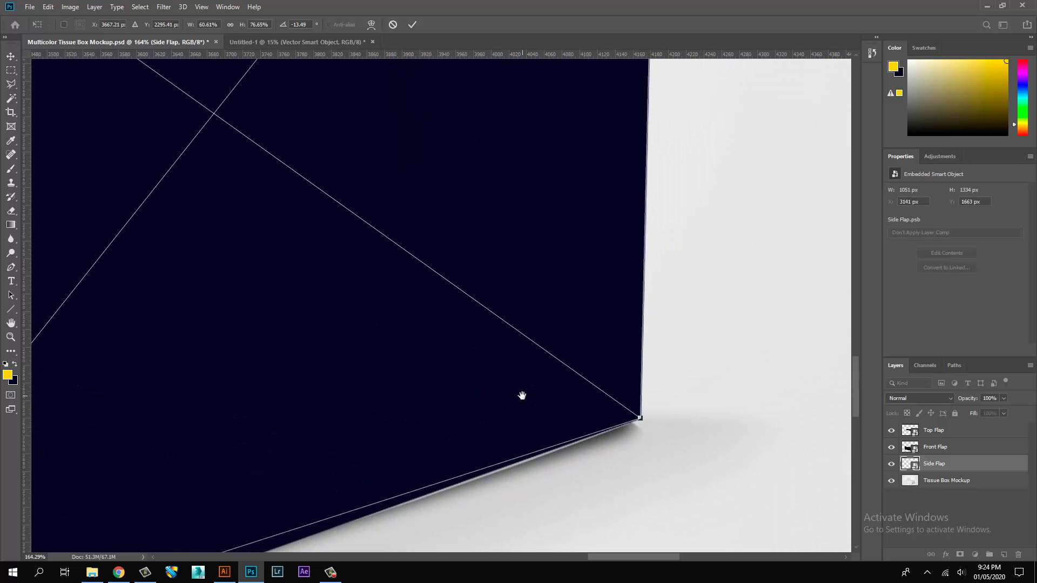
left_click_drag(650, 423, 629, 422)
left_click_drag(643, 245, 620, 314)
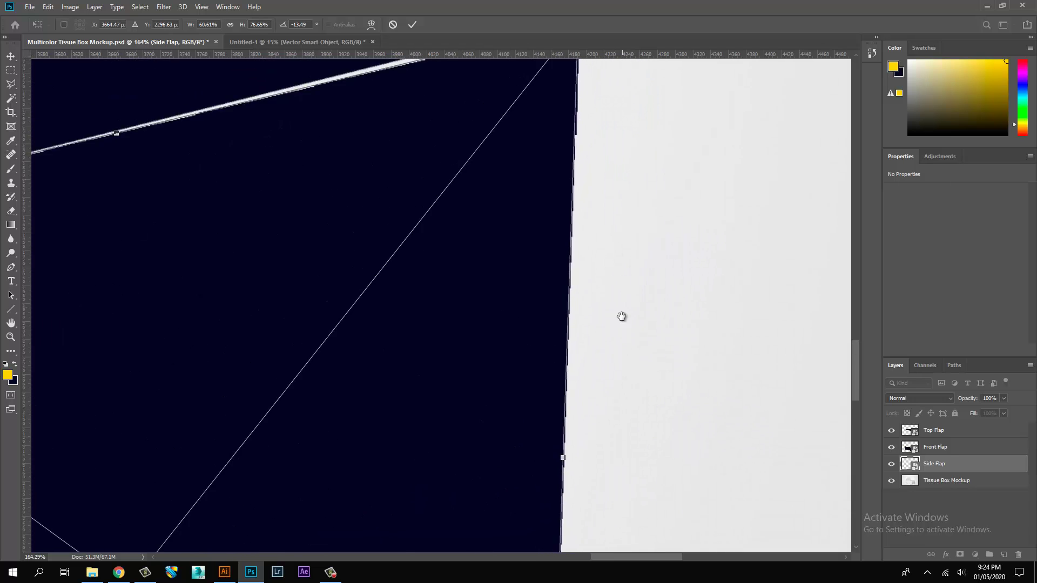
left_click_drag(605, 232, 583, 231)
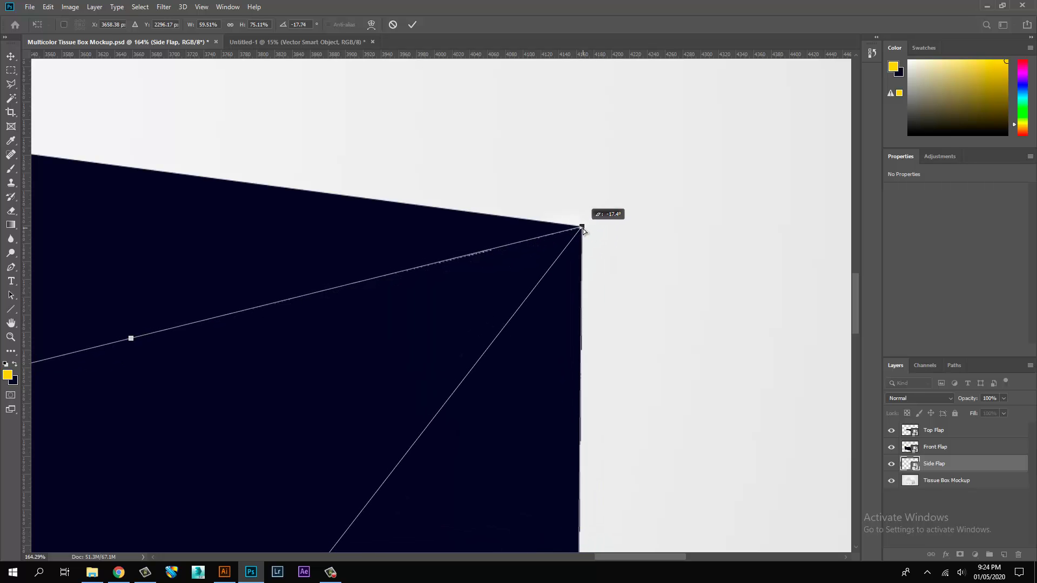
- Warp the Side Flap's bottom edge slightly downward to cover the light gap along the box's base and apply the transform
left_click_drag(373, 422, 440, 281)
left_click_drag(407, 416, 449, 264)
left_click_drag(361, 407, 439, 350)
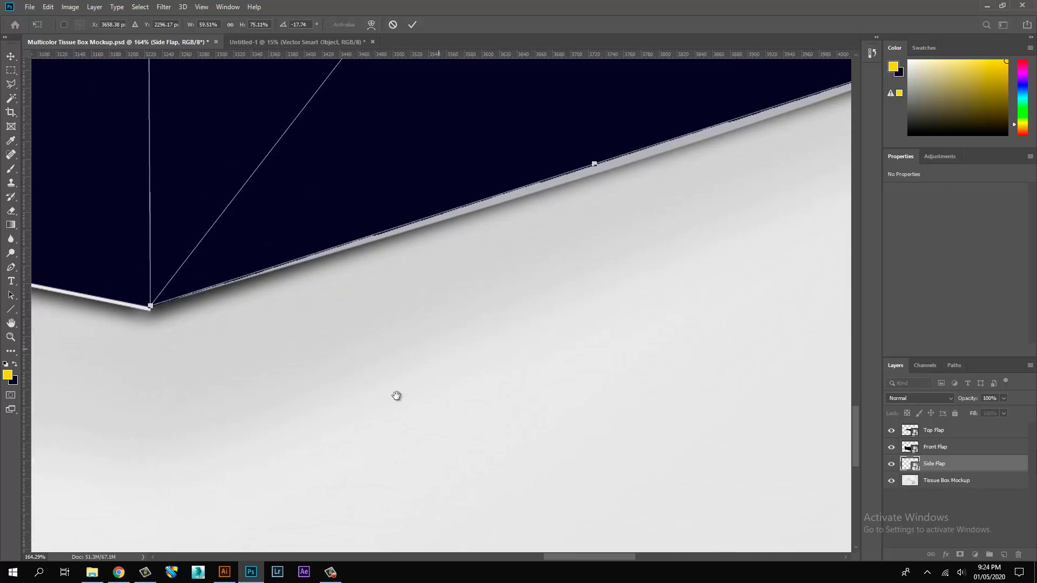
left_click_drag(396, 396, 367, 423)
right_click(465, 136)
left_click(506, 193)
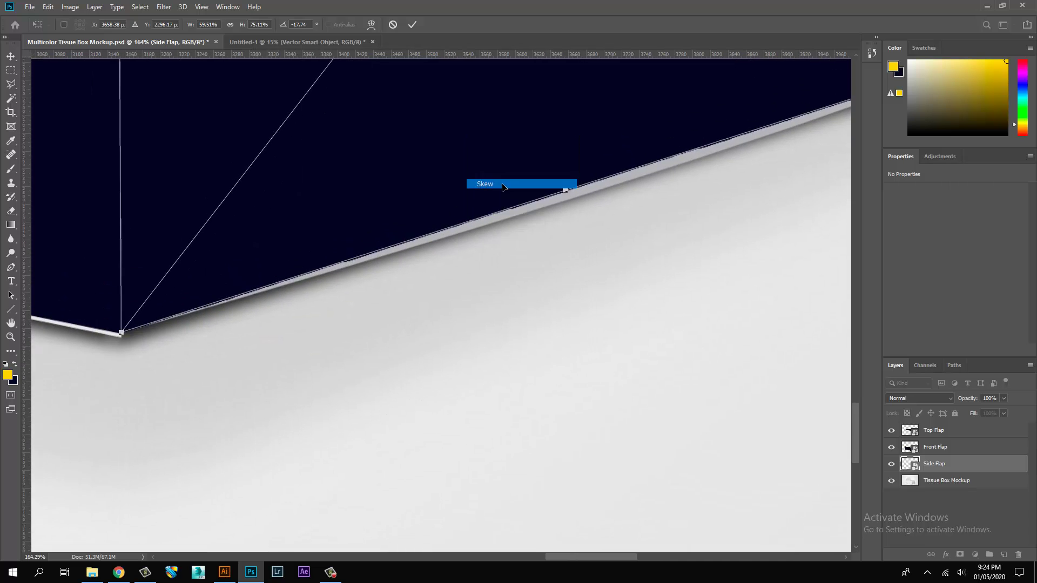
left_click_drag(587, 247, 383, 183)
right_click(382, 182)
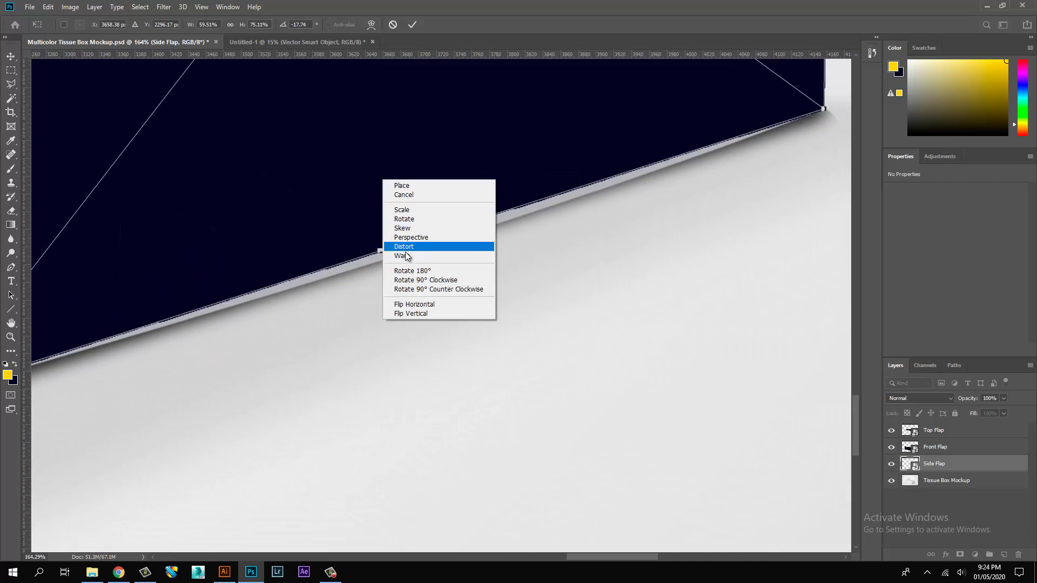
left_click(405, 254)
left_click_drag(416, 236, 414, 245)
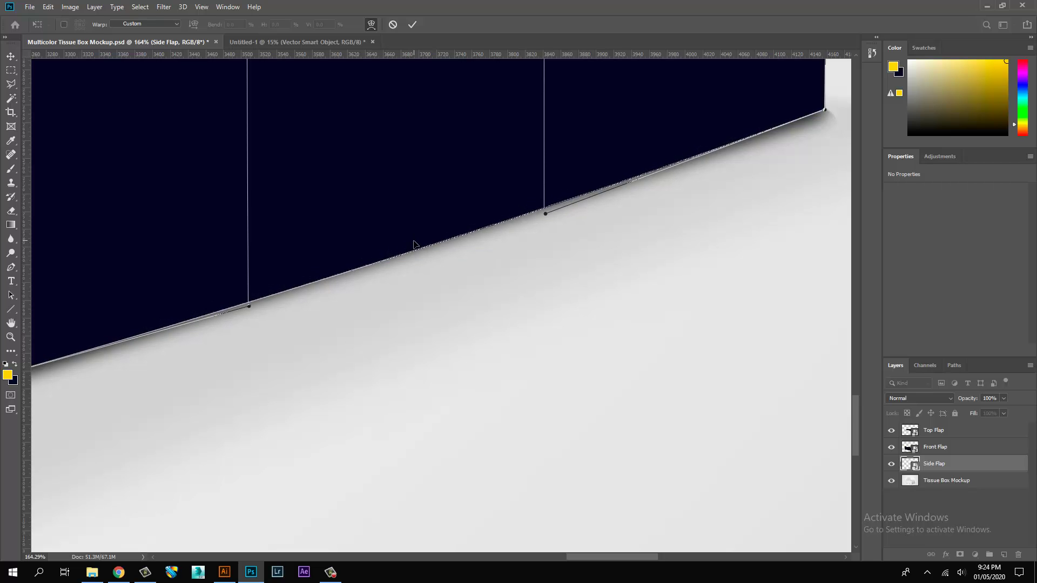
key("ctrl+0")
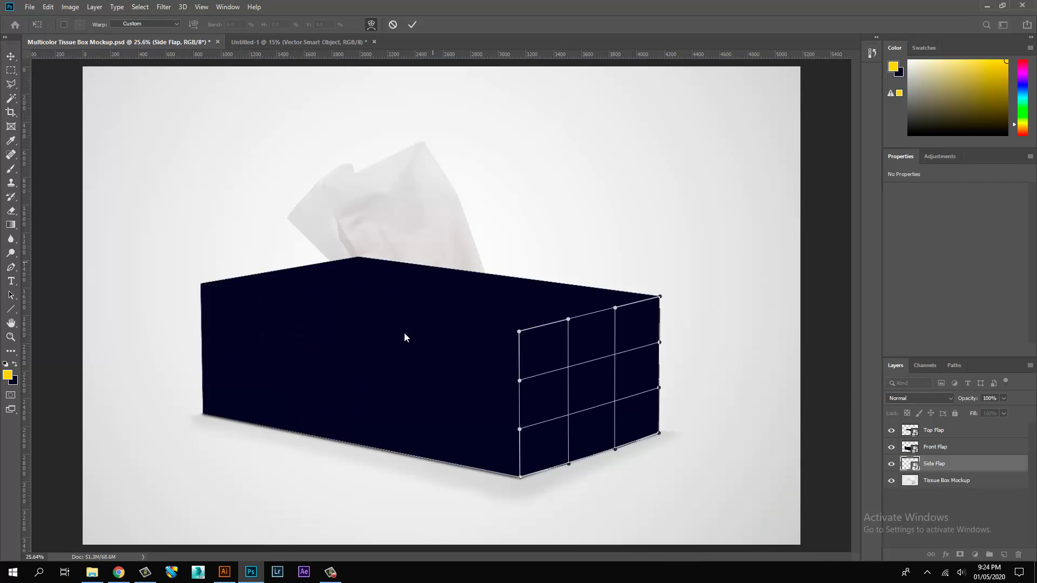
key("Return")
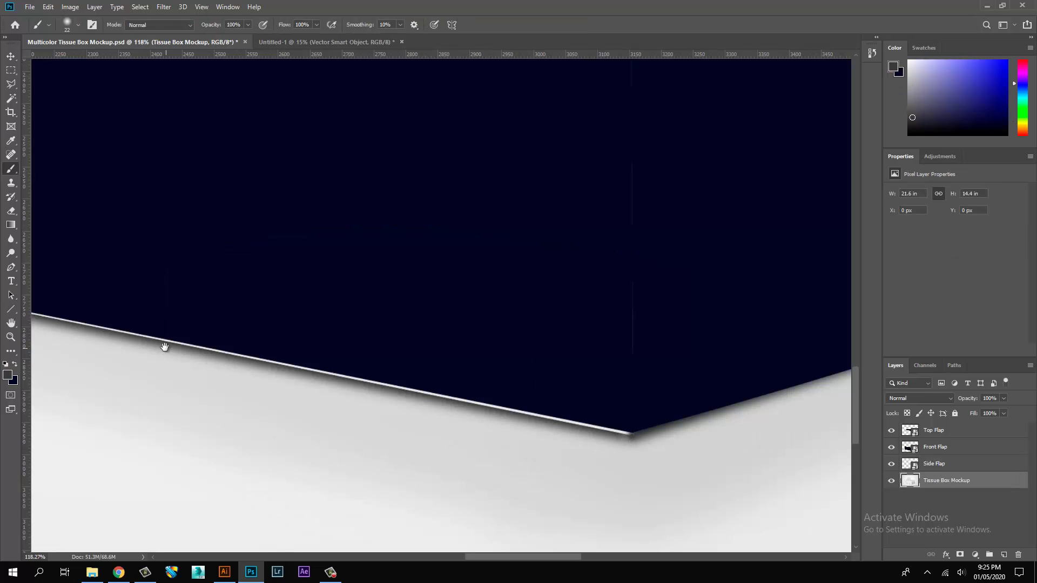
- Paint a straight dark gray brush line on the Tissue Box Mockup layer along the front face's bottom edge to cover the white gap
left_click_drag(164, 346, 433, 416)
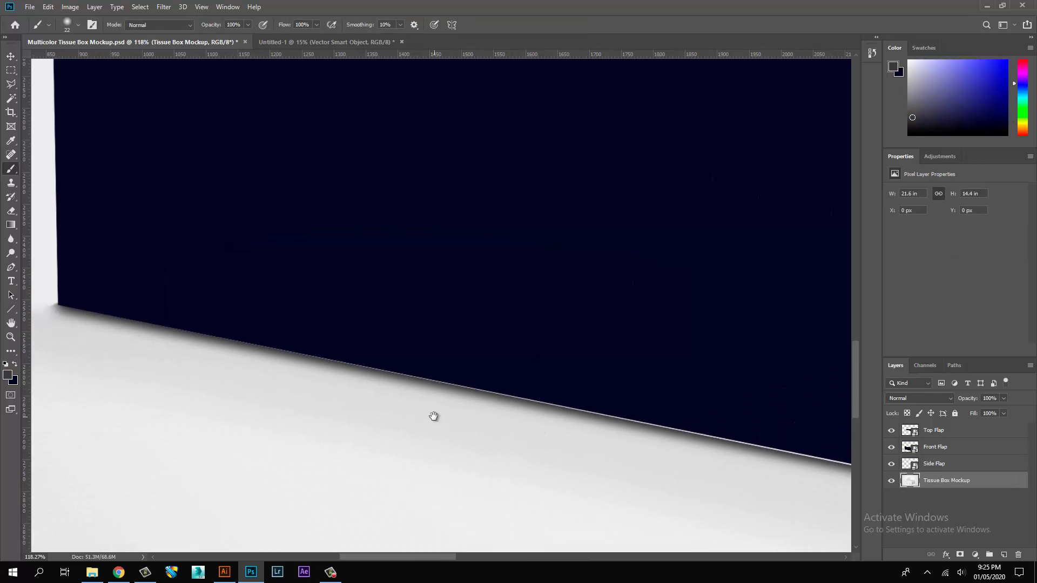
left_click(60, 304, "shift")
key("ctrl+0")
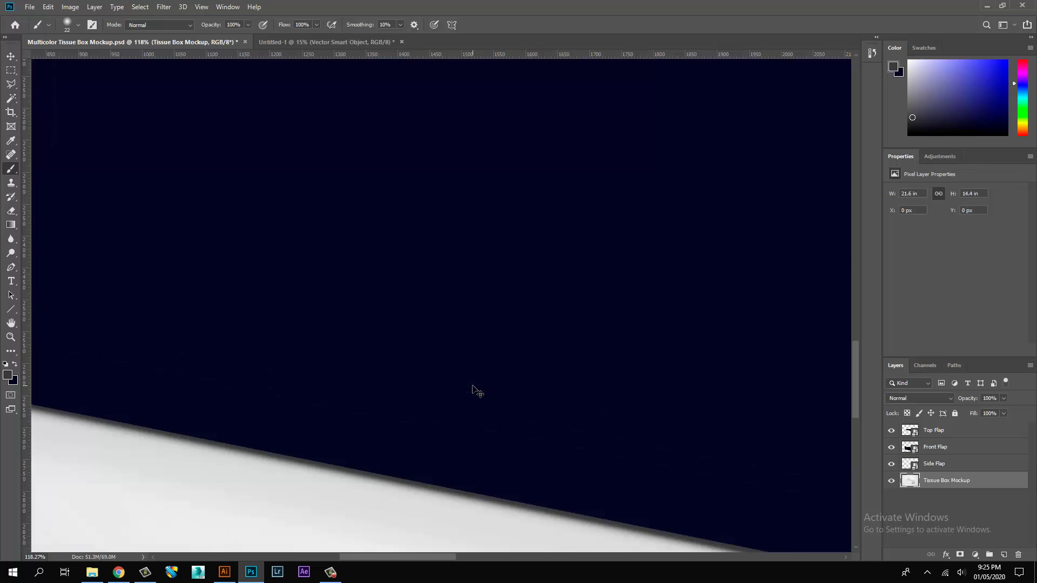
key("v")
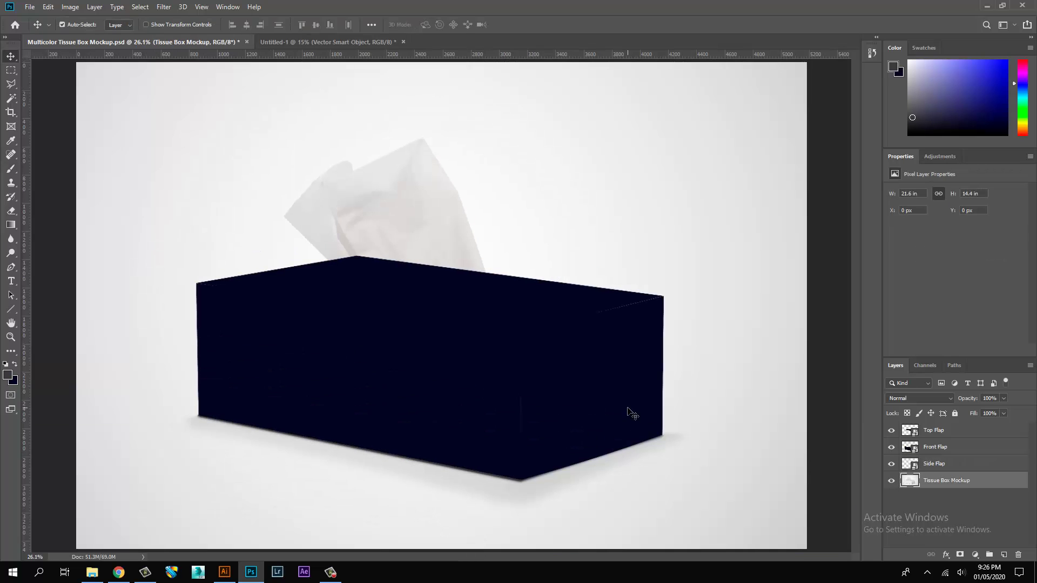
- Check which layer each box face belongs to and open the Top Flap smart object's contents for editing
left_click(625, 412)
left_click(469, 389)
left_click(505, 328)
left_click(571, 353)
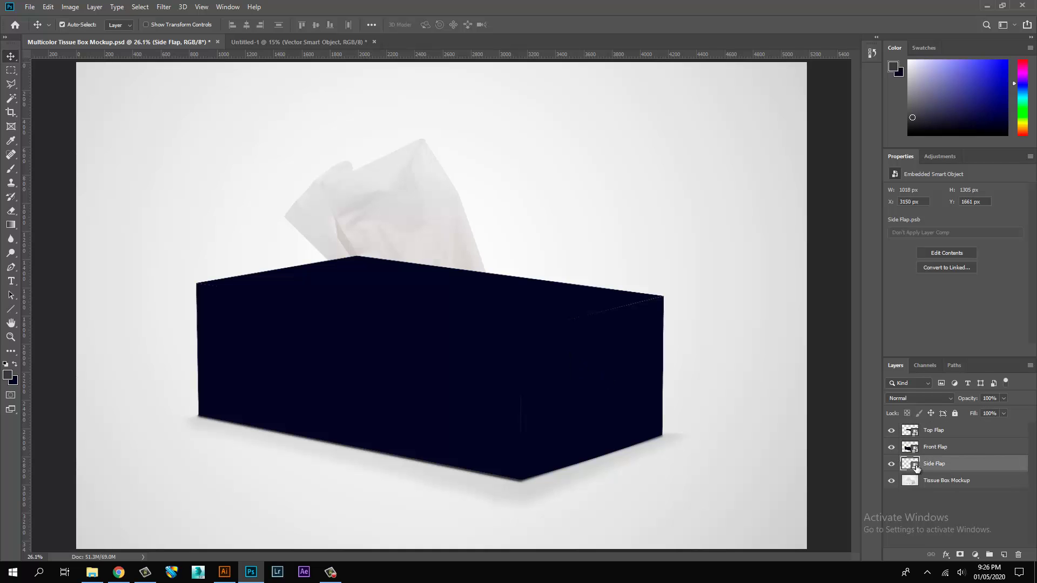
left_click(910, 431)
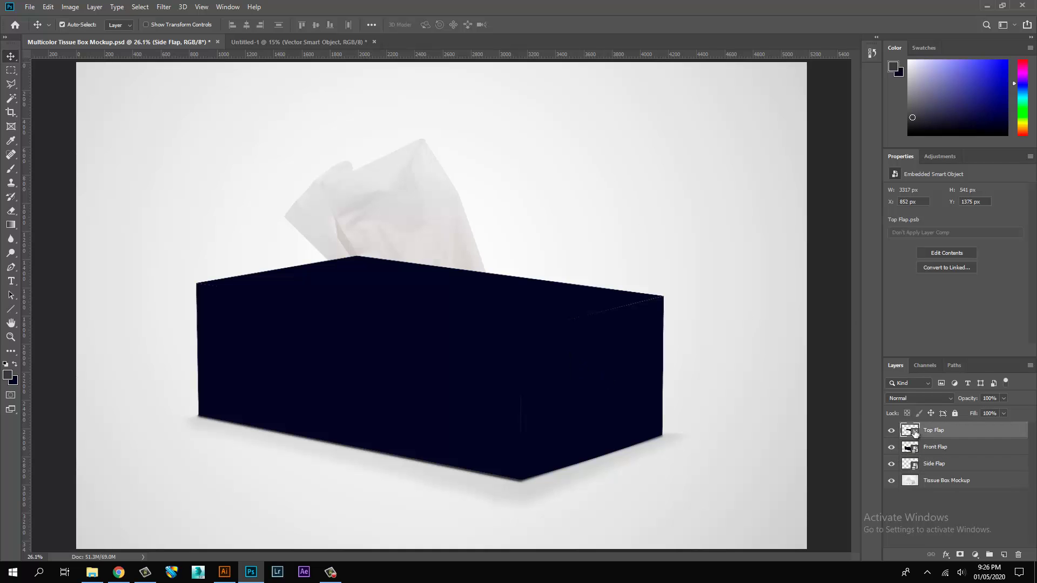
double_click(911, 431)
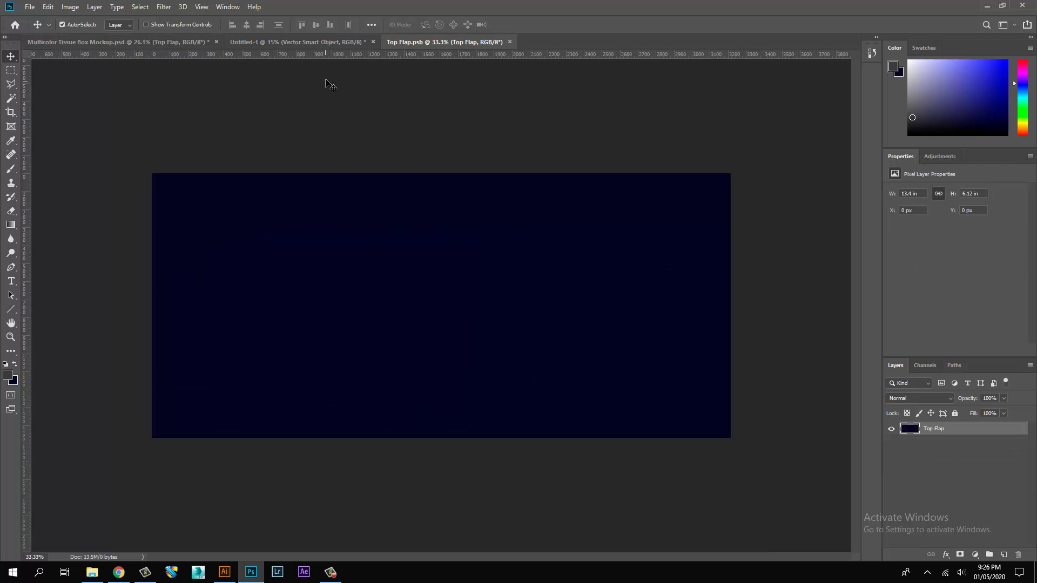
- Copy the Top Flap artwork from the Untitled-1 packaging document and paste it into Top Flap.psb, accepting the color profile conversion
left_click(322, 41)
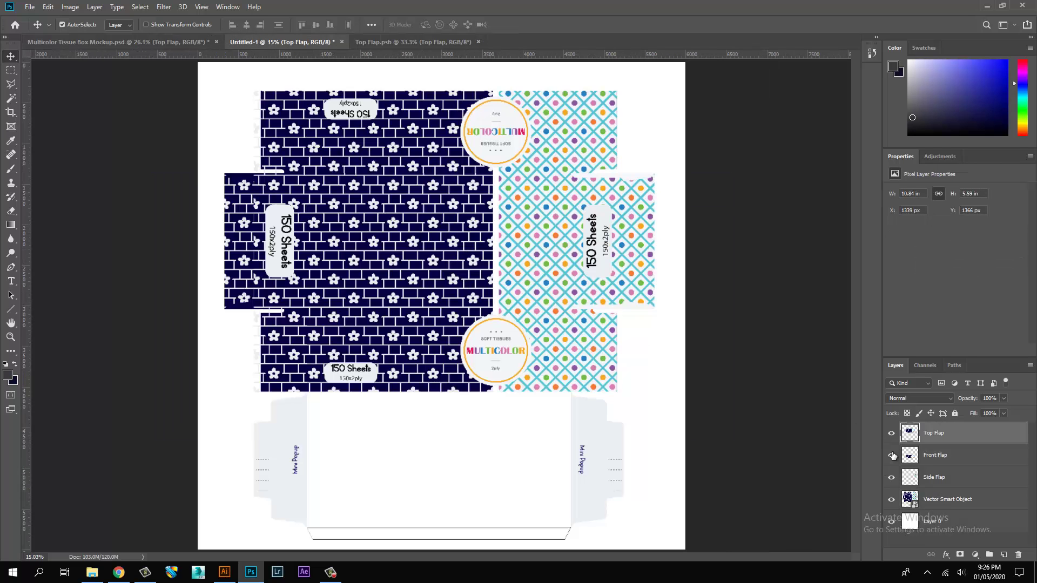
left_click(912, 432, "ctrl")
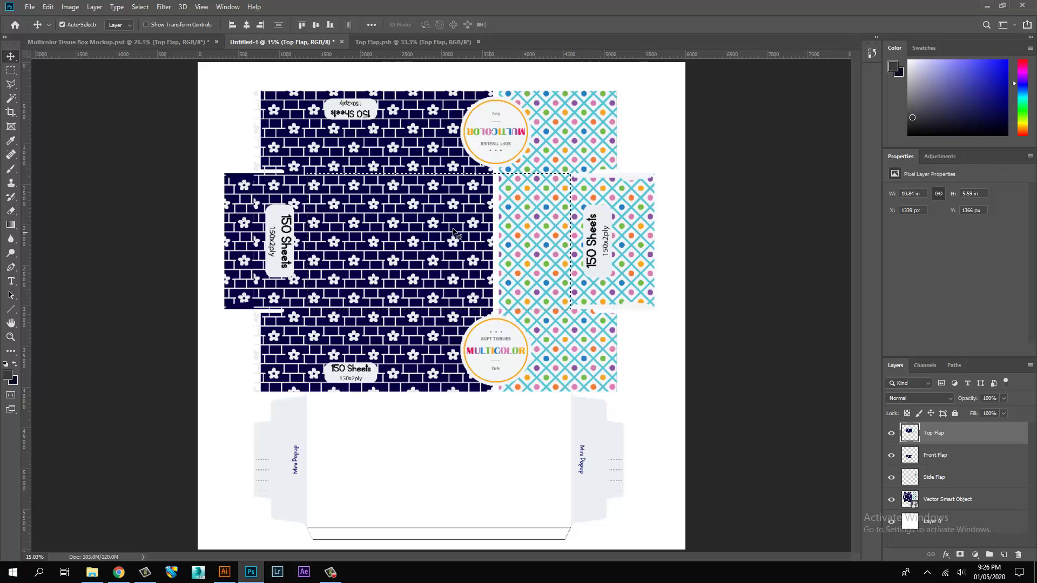
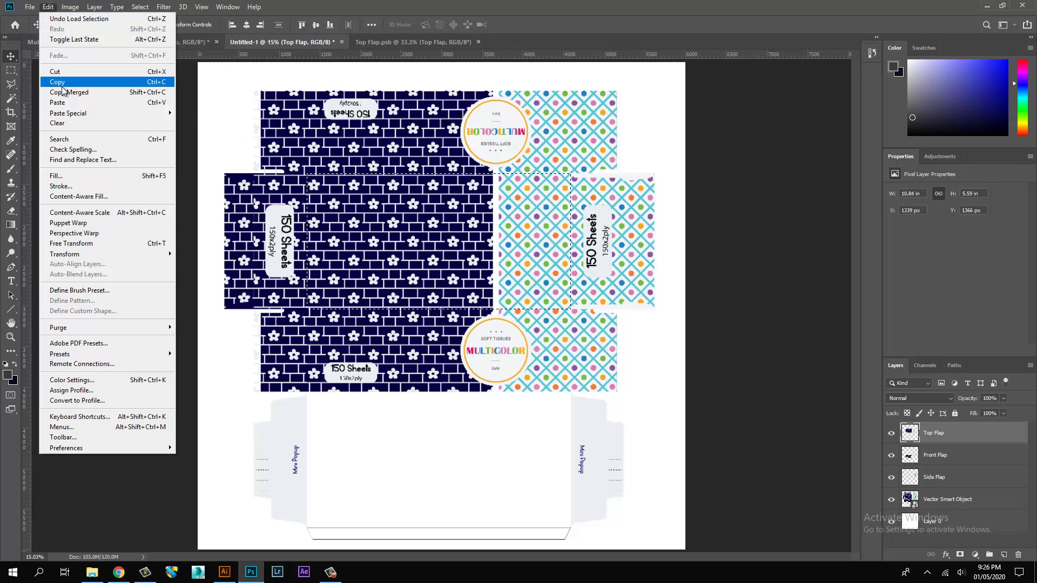
left_click(55, 71)
left_click(413, 42)
key("ctrl+v")
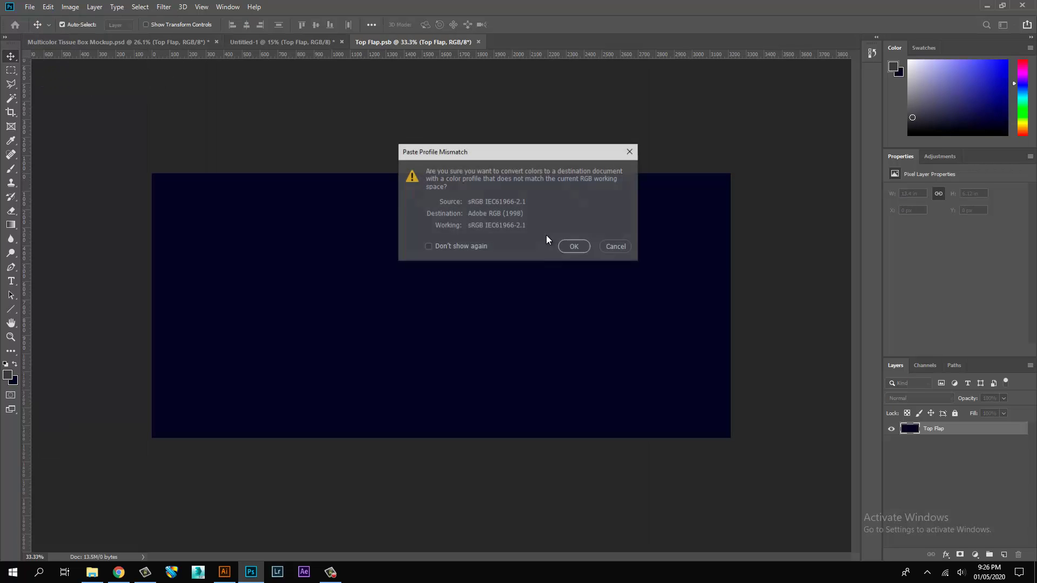
left_click(574, 247)
- Scale the pasted artwork to fill the Top Flap canvas exactly, then save the smart object and return to the mockup document
key("ctrl+t")
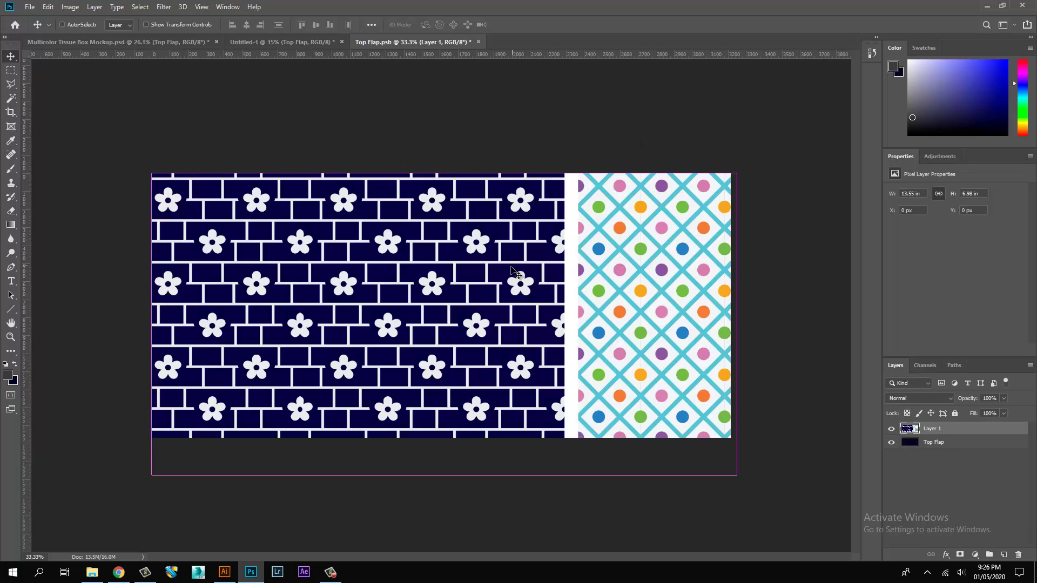
left_click_drag(735, 472, 736, 443)
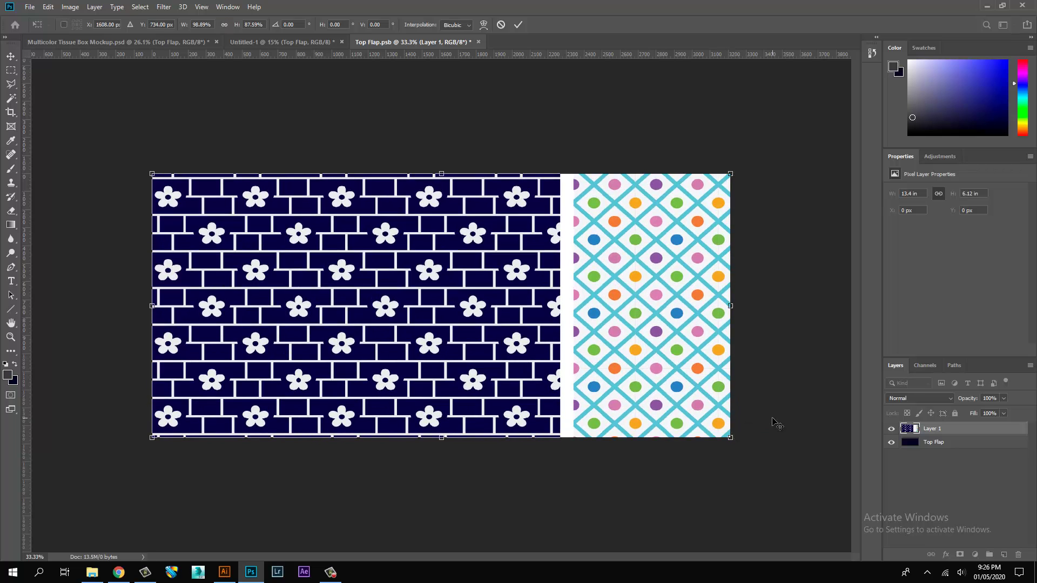
key("Return")
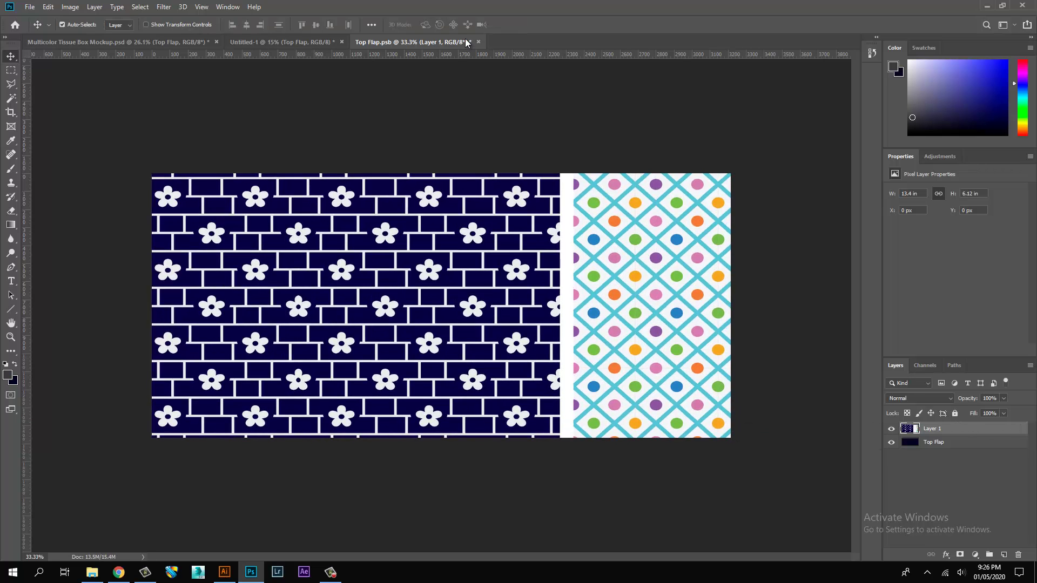
left_click(29, 7)
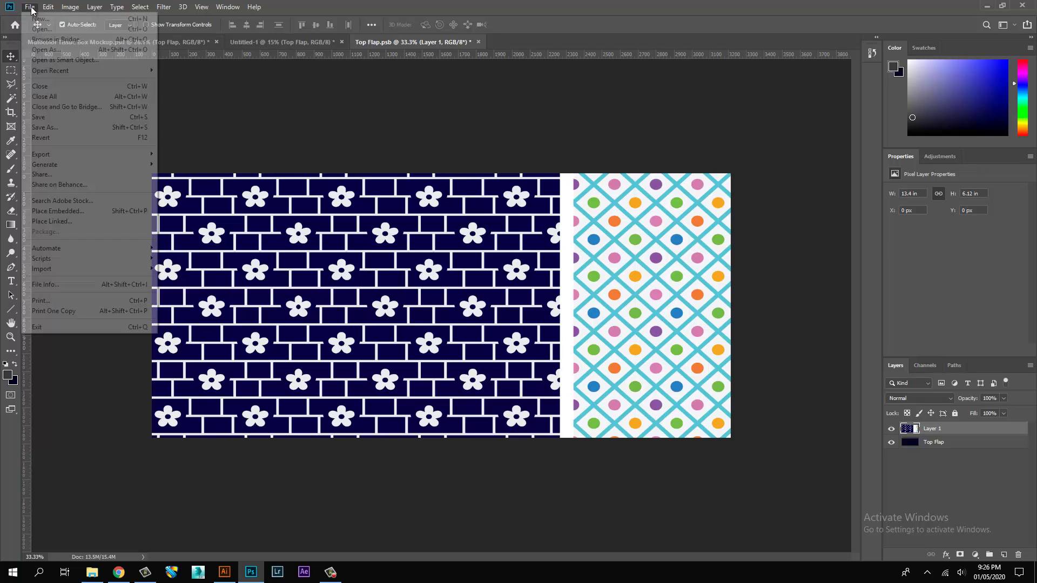
left_click(65, 116)
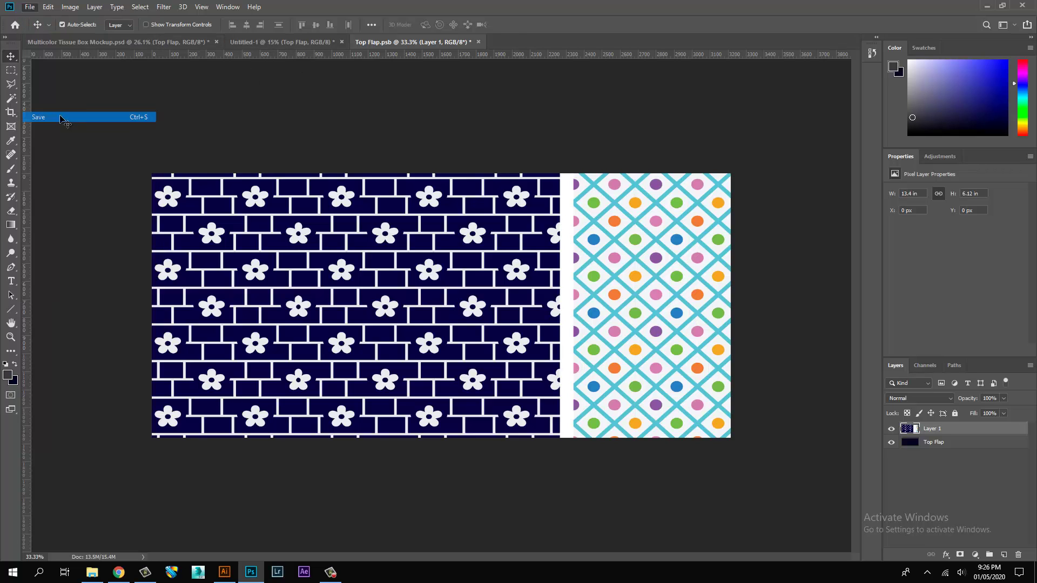
left_click(141, 42)
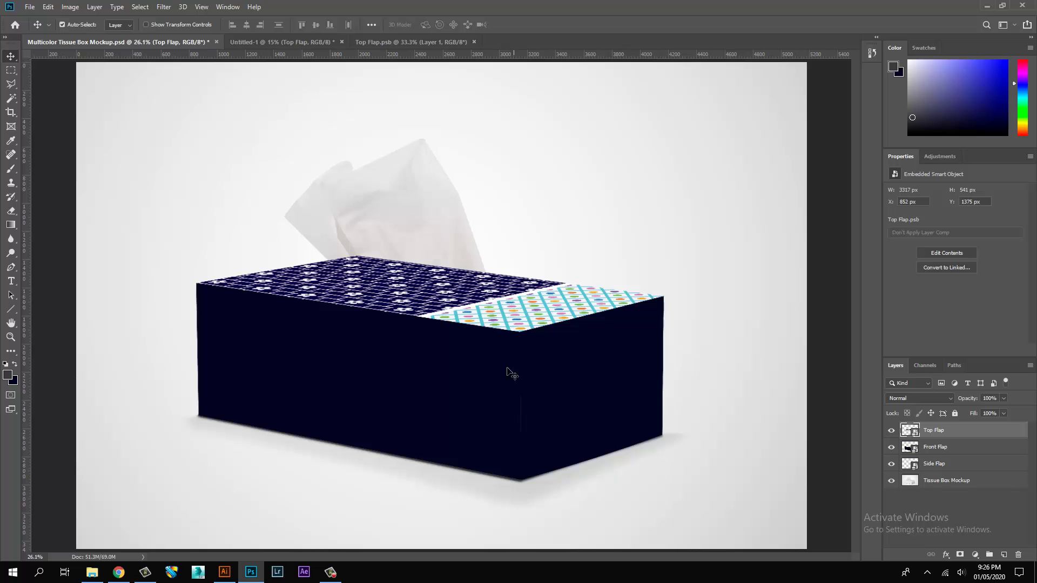
- Open the Front Flap smart object's contents and paste in the Front Flap artwork copied from Untitled-1, accepting the color profile conversion
left_click(486, 393)
double_click(911, 447)
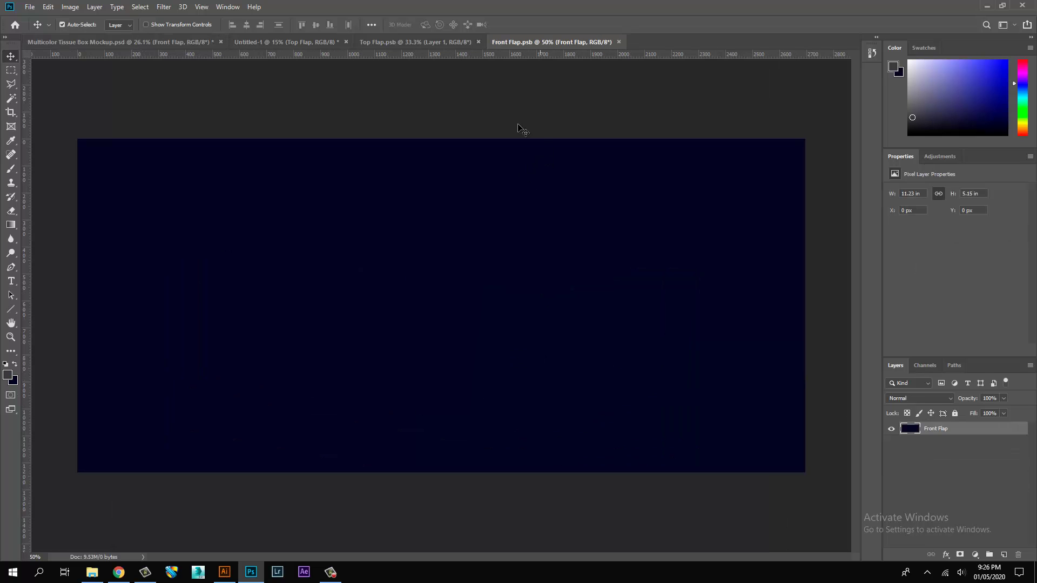
left_click(256, 45)
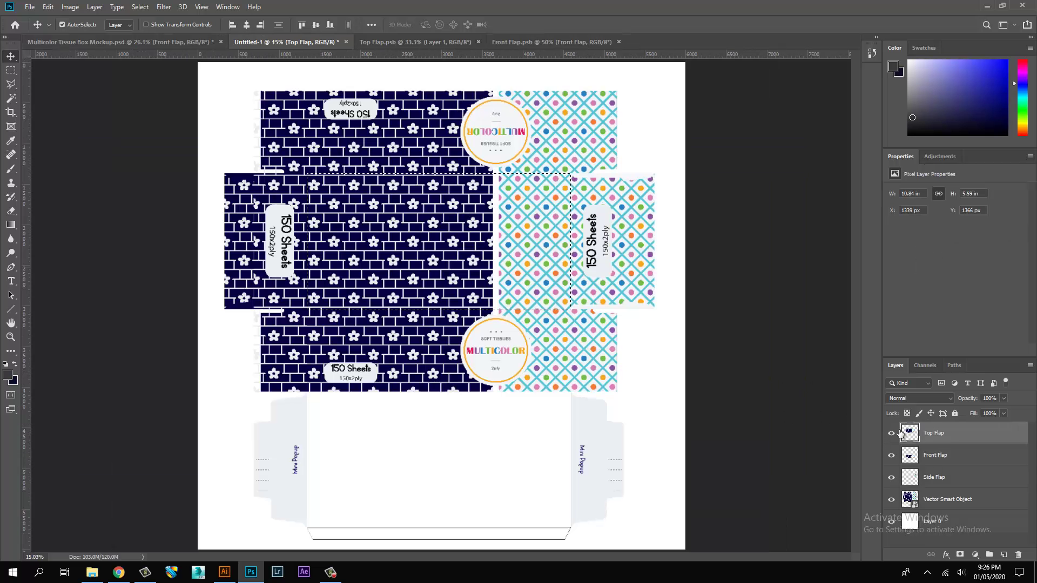
key("ctrl+c")
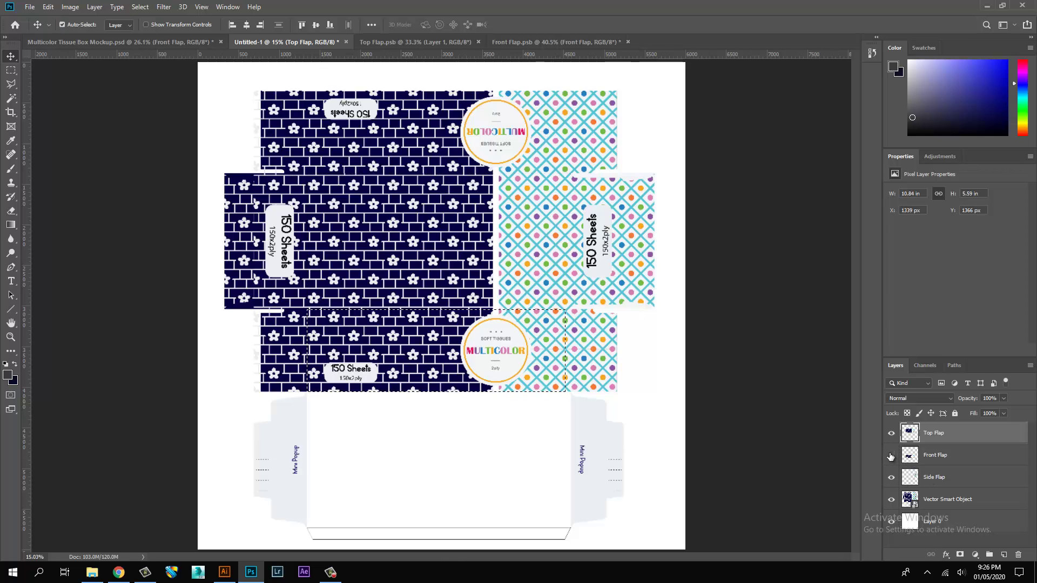
left_click(949, 460)
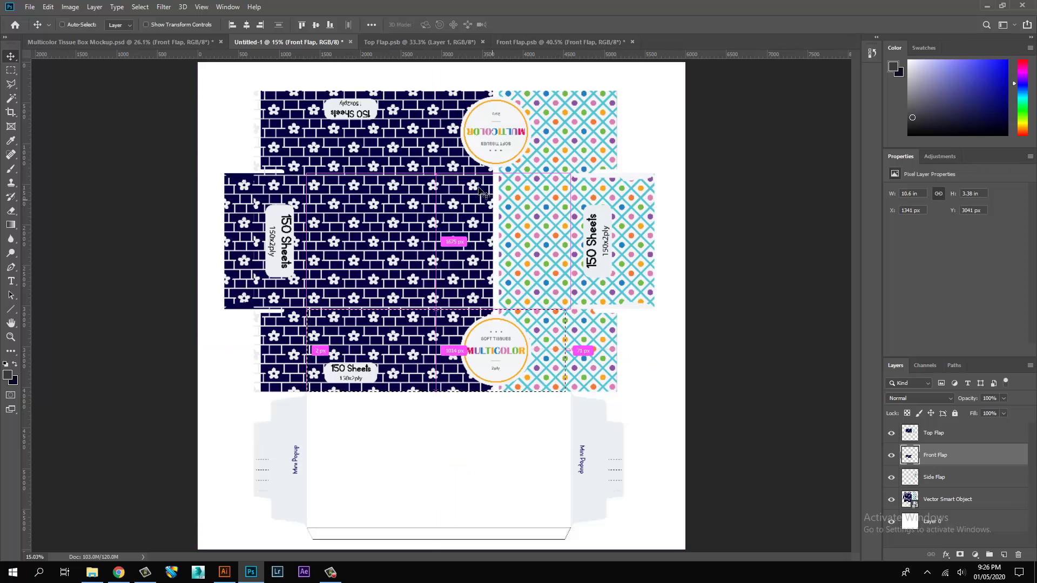
left_click(48, 7)
left_click(59, 81)
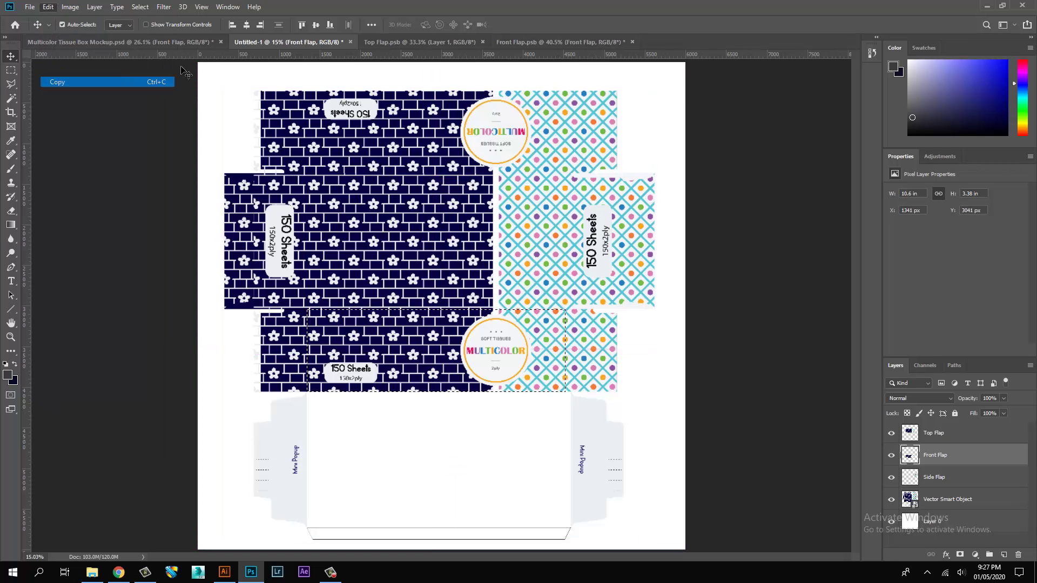
left_click(556, 42)
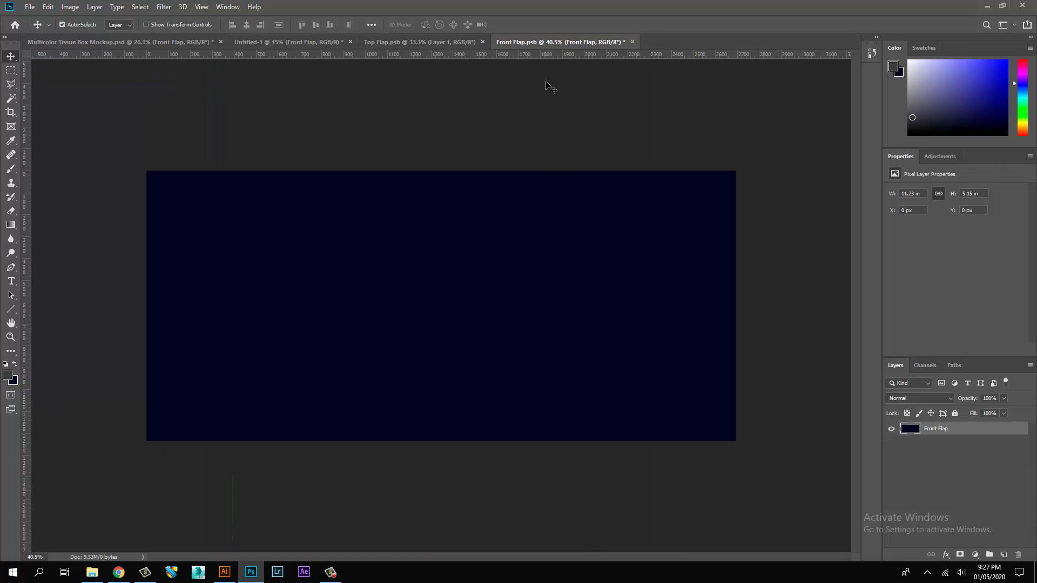
left_click(48, 6)
left_click(69, 102)
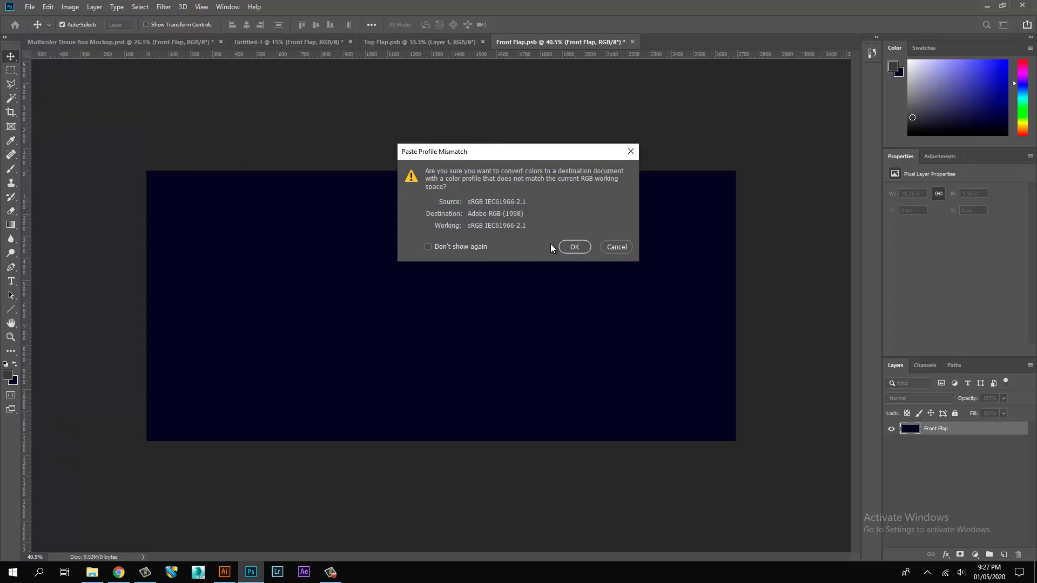
left_click(574, 246)
- Stretch the pasted artwork to fill the Front Flap canvas, then save the smart object and return to the mockup document
key("ctrl+t")
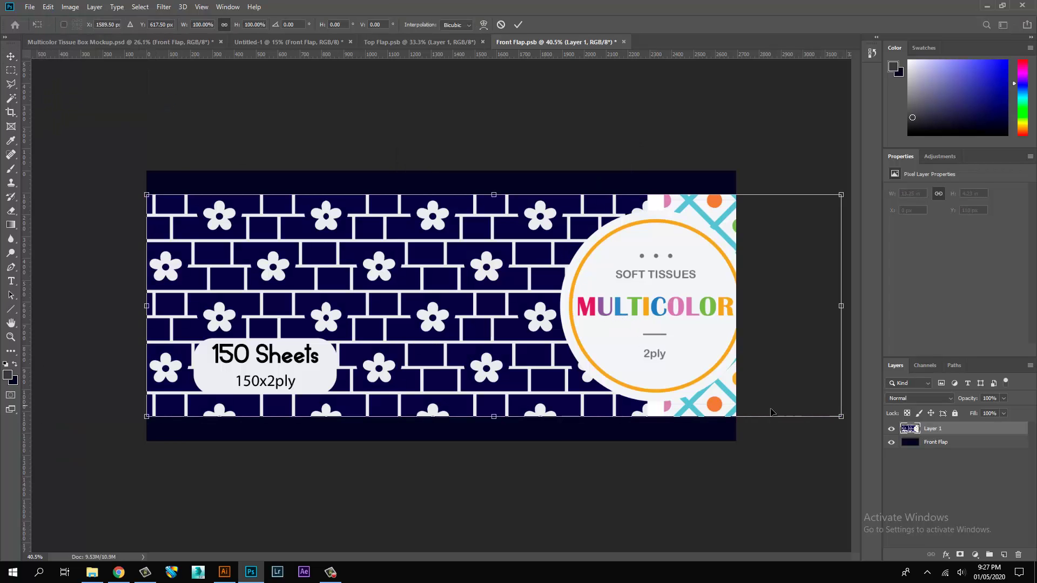
left_click_drag(841, 416, 735, 440)
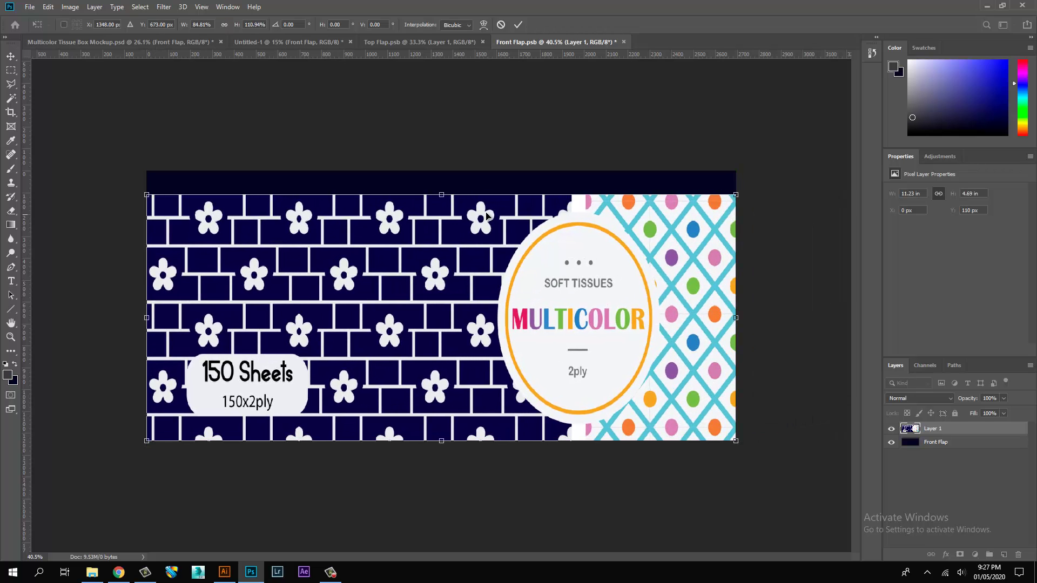
left_click_drag(440, 194, 439, 167)
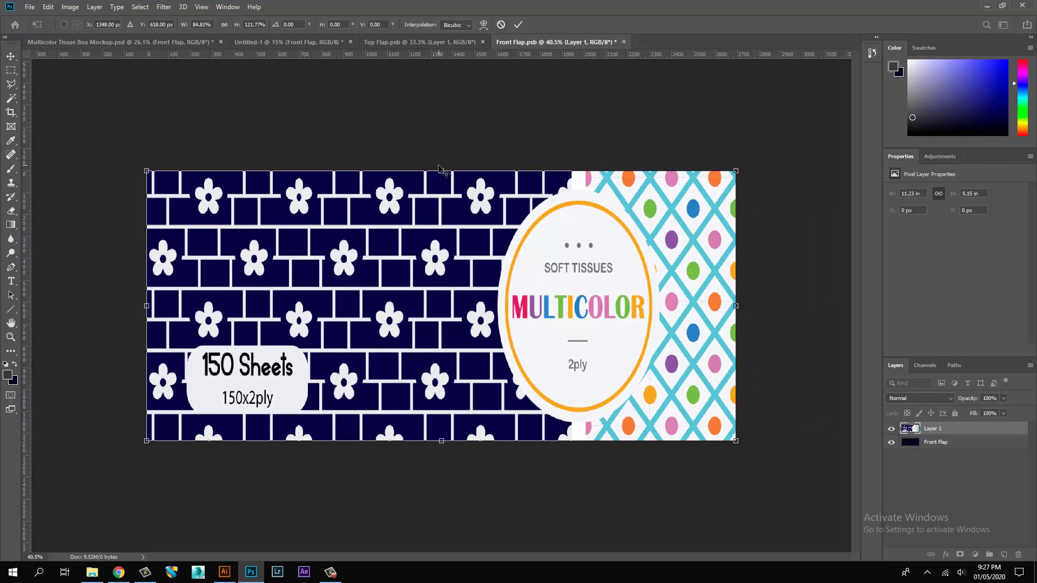
key("Return")
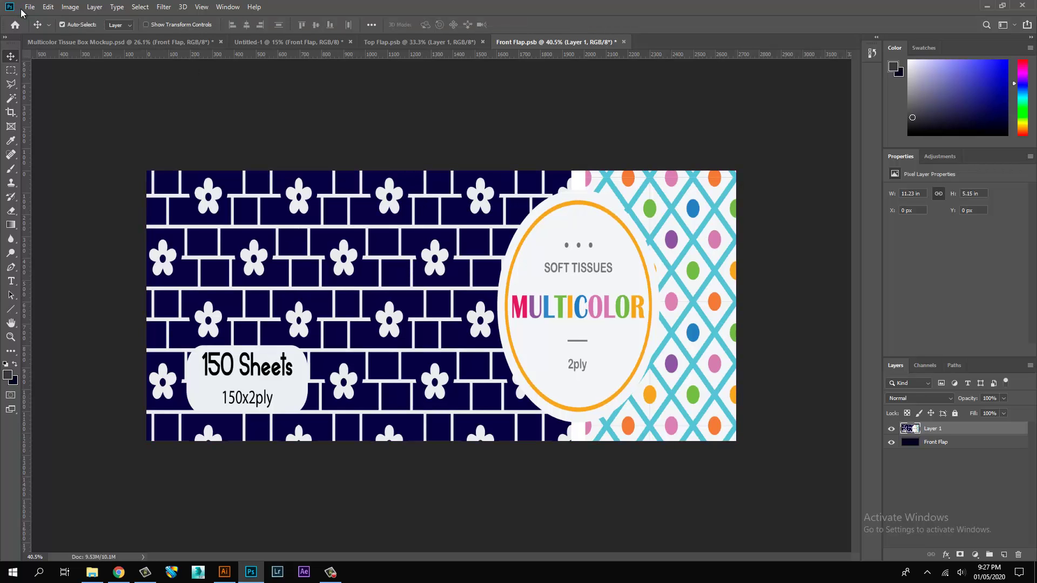
left_click(28, 7)
left_click(43, 117)
left_click(200, 44)
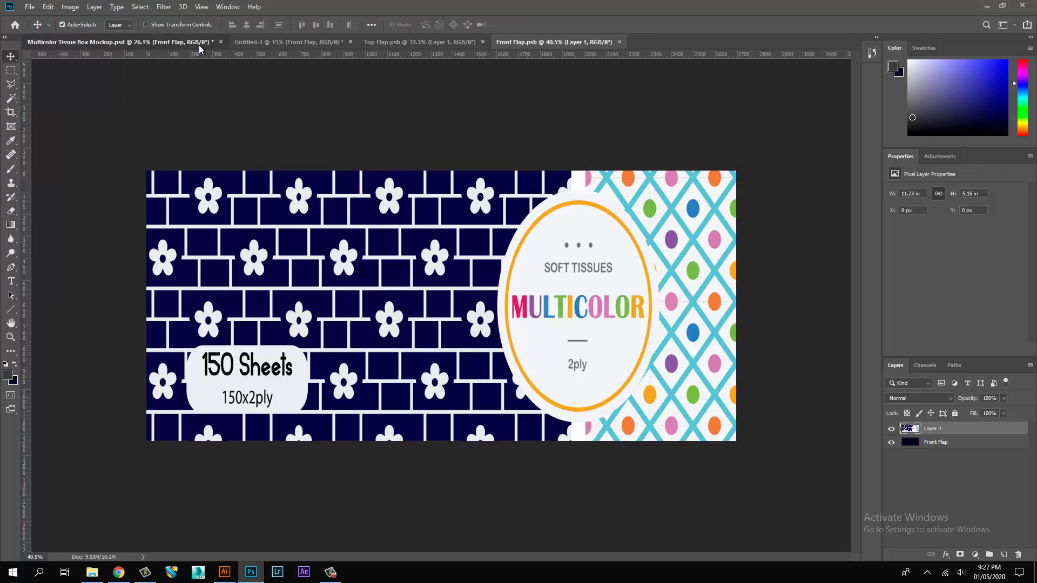
- Open the Side Flap smart object's contents and paste in the Side Flap artwork copied from Untitled-1, accepting the color profile conversion
left_click(610, 400)
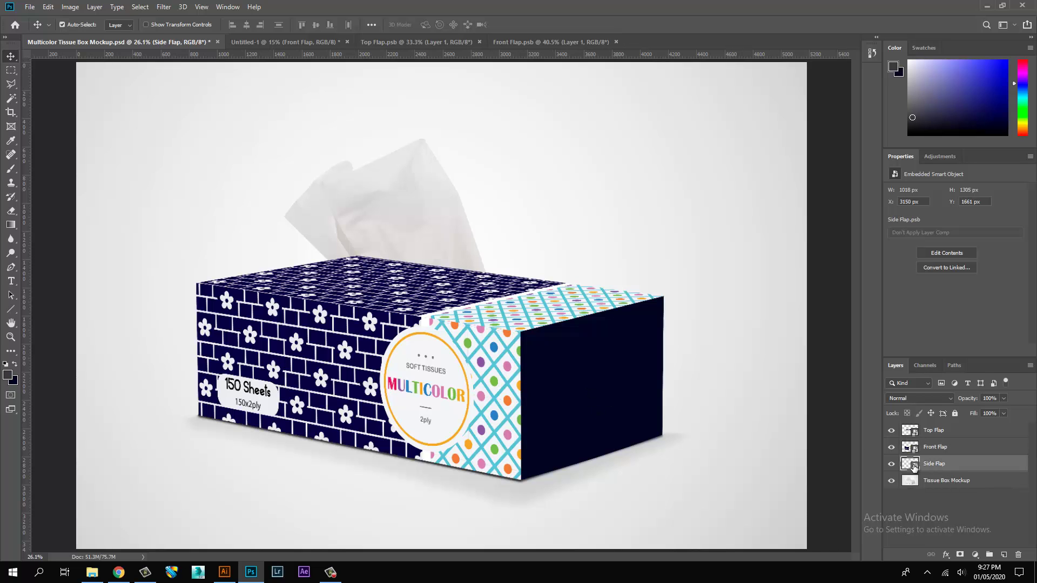
double_click(910, 463)
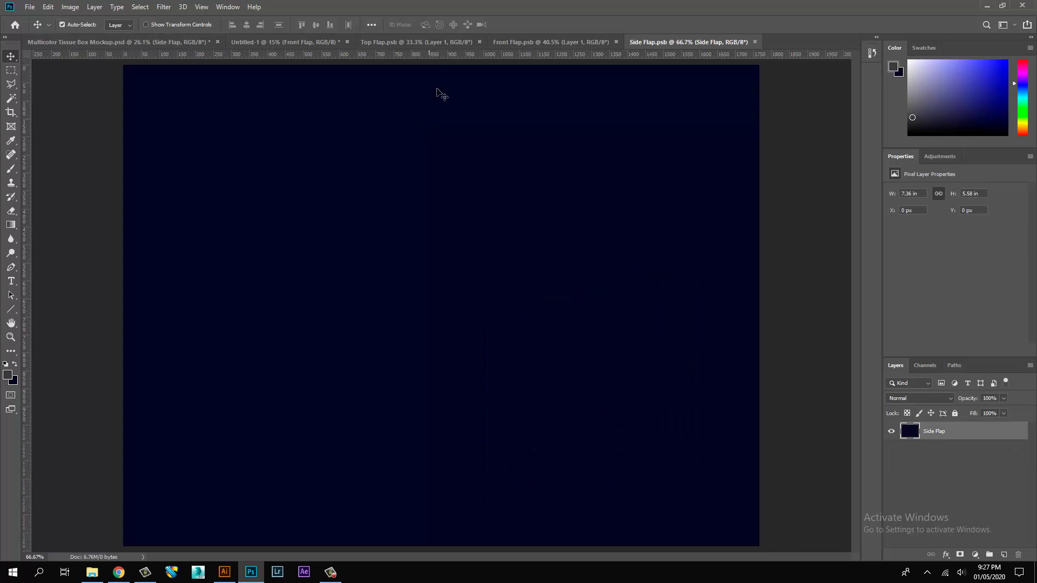
left_click(303, 42)
left_click(934, 478)
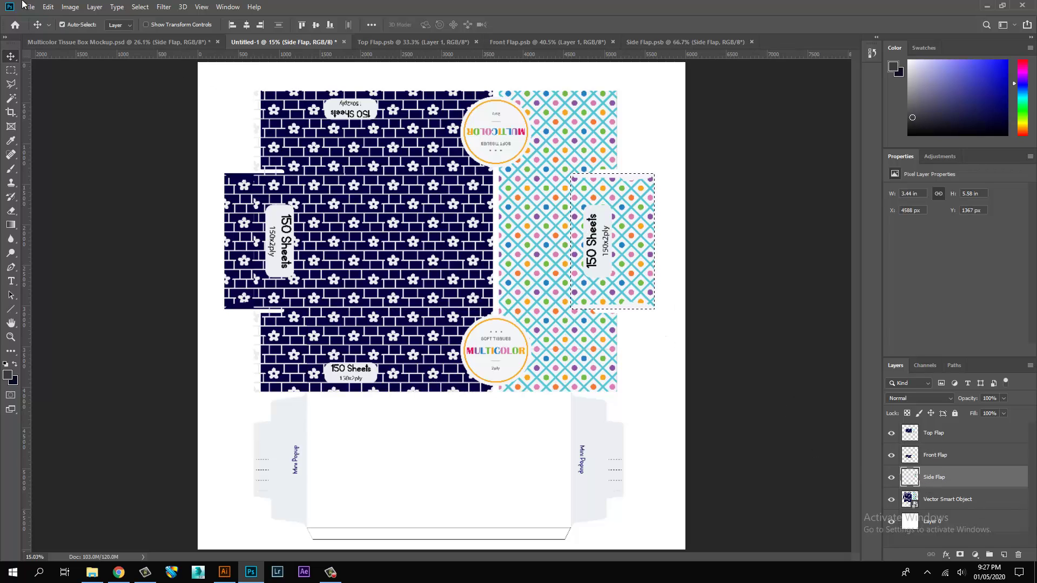
left_click(47, 7)
left_click(60, 76)
left_click(685, 41)
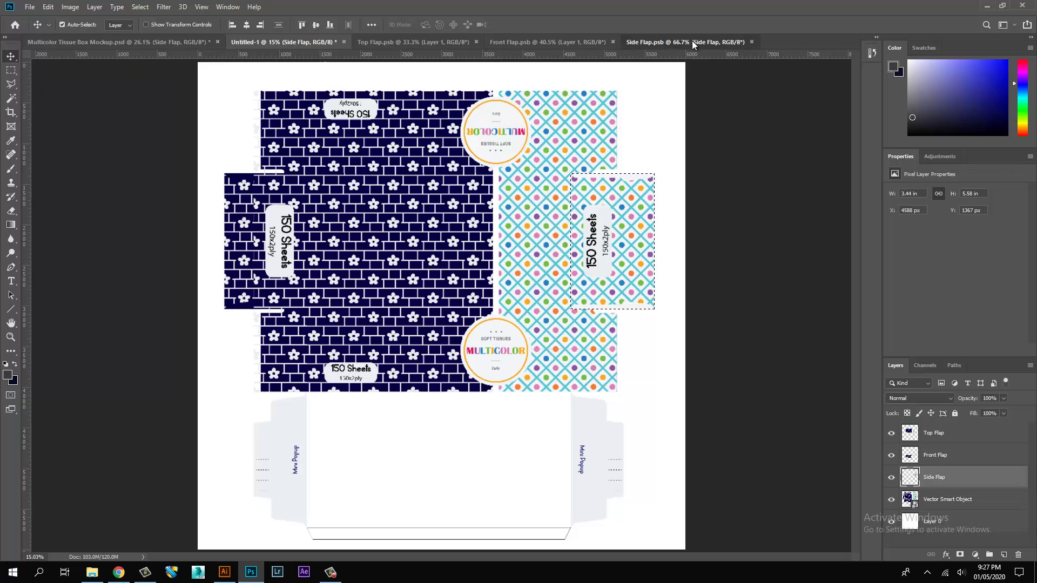
key("ctrl+v")
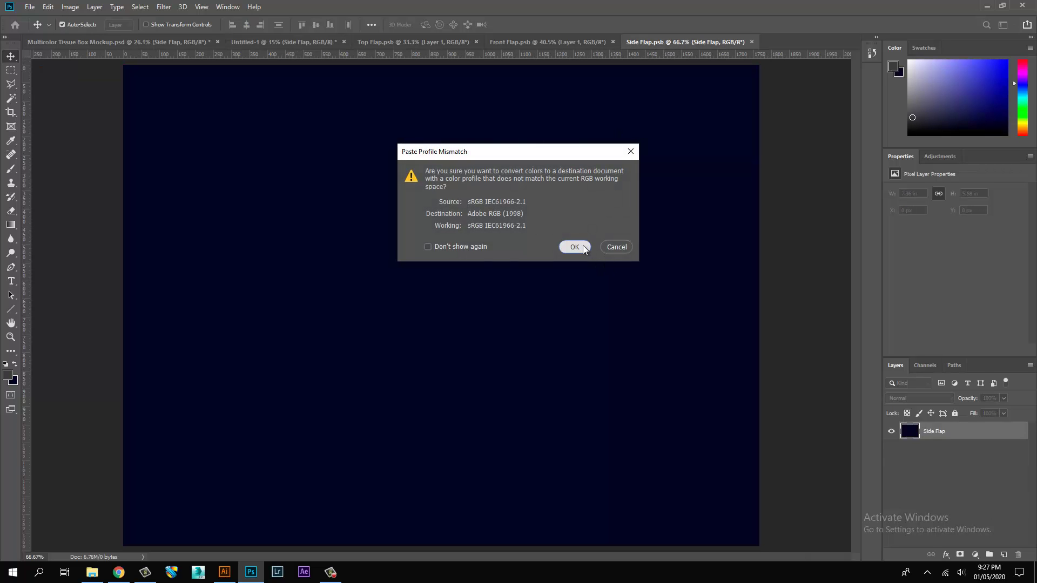
left_click(574, 246)
- Rotate the pasted Side Flap artwork 90° so its text reads upright and stretch it to fill the canvas
key("ctrl+t")
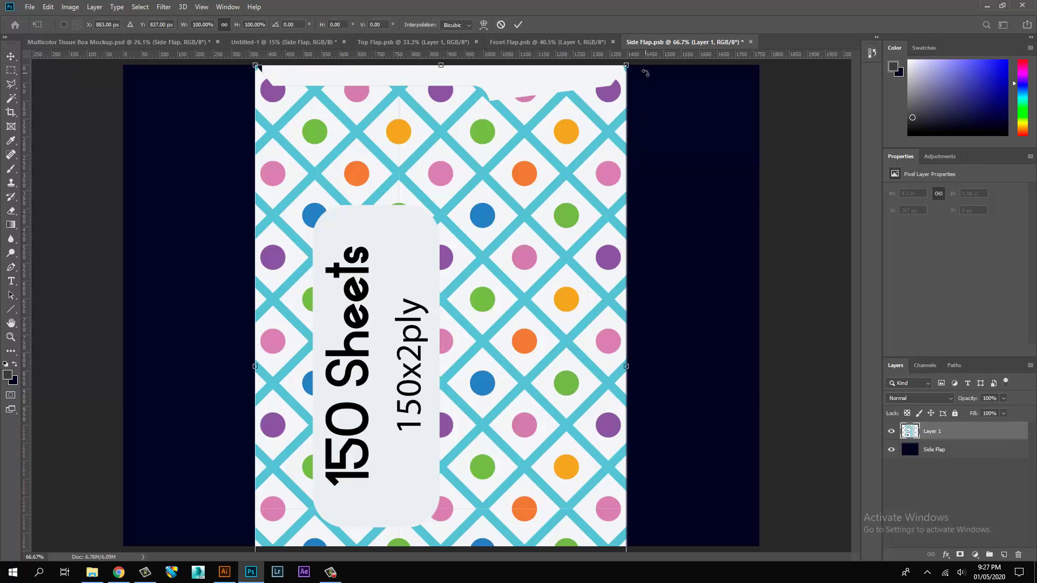
left_click_drag(645, 73, 615, 483)
left_click_drag(588, 412, 567, 298)
left_click_drag(725, 437, 759, 548)
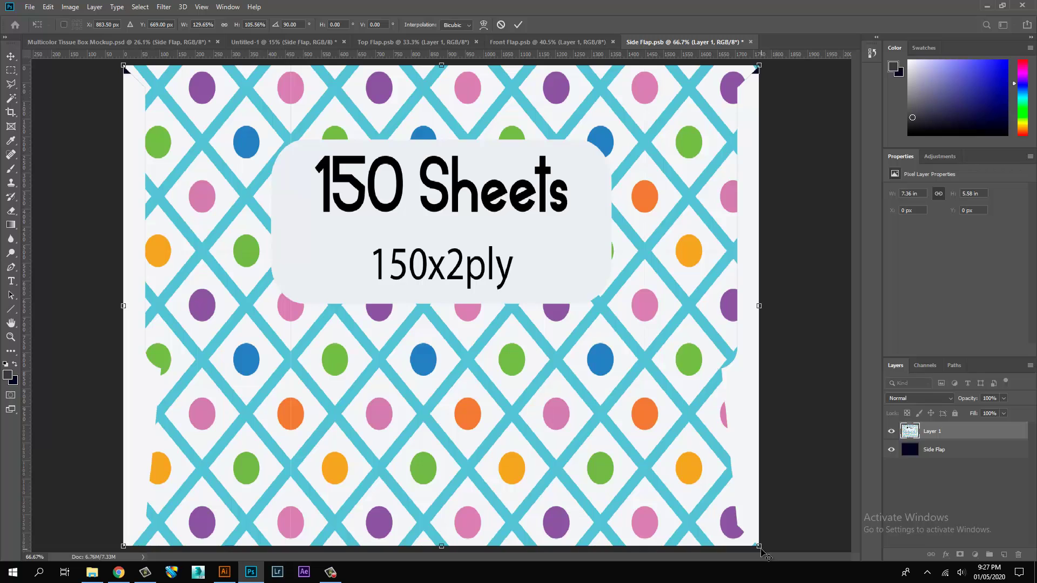
key("Return")
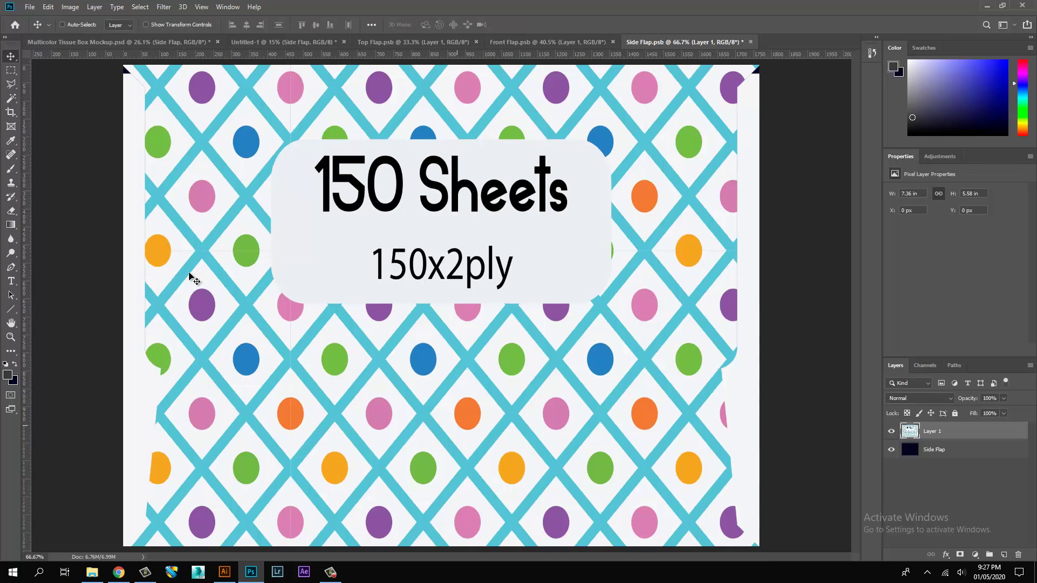
- Save the Side Flap contents to update the box in the mockup document and select the Tissue Box Mockup layer
left_click(29, 6)
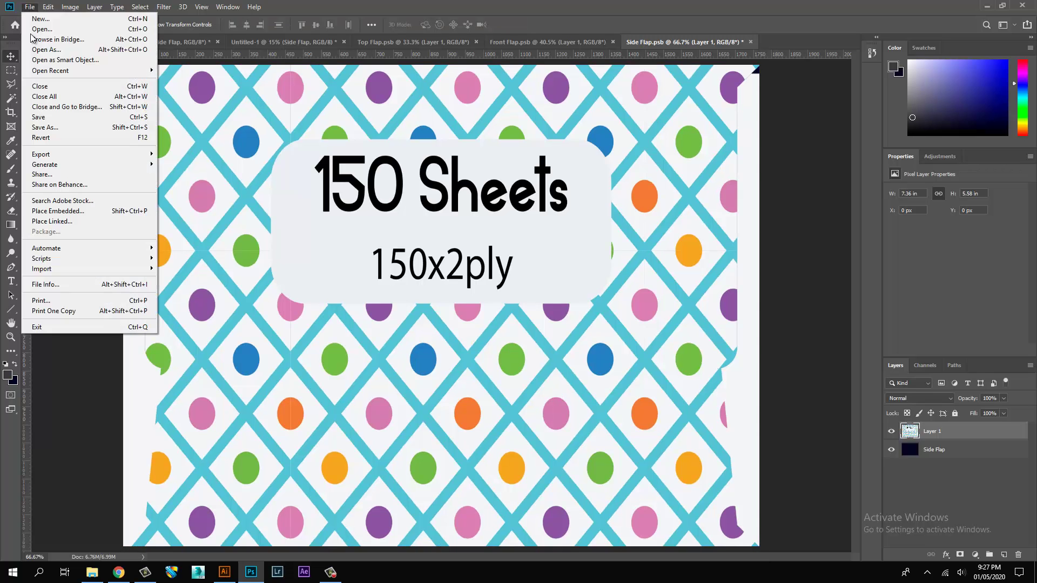
left_click(70, 117)
key("ctrl+Tab")
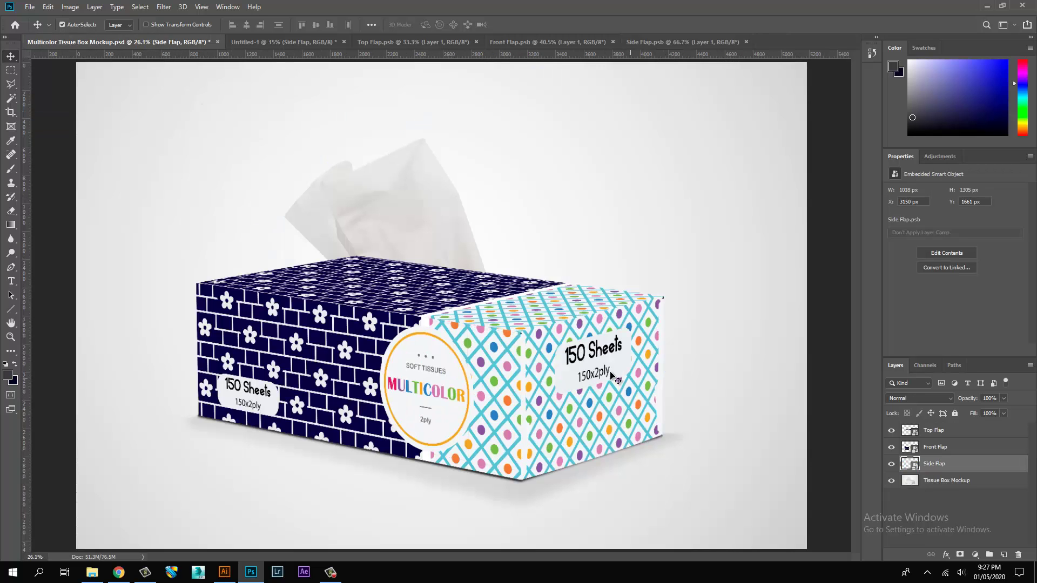
key("ctrl+space")
left_click_drag(642, 325, 597, 323)
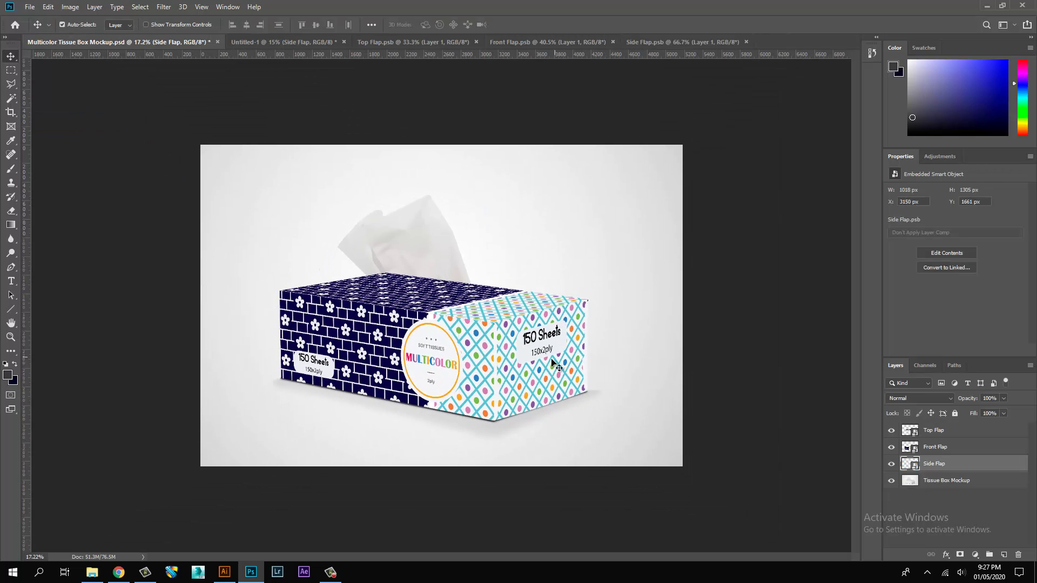
key("ctrl+space")
scroll(477, 338, "up", 3)
key("v")
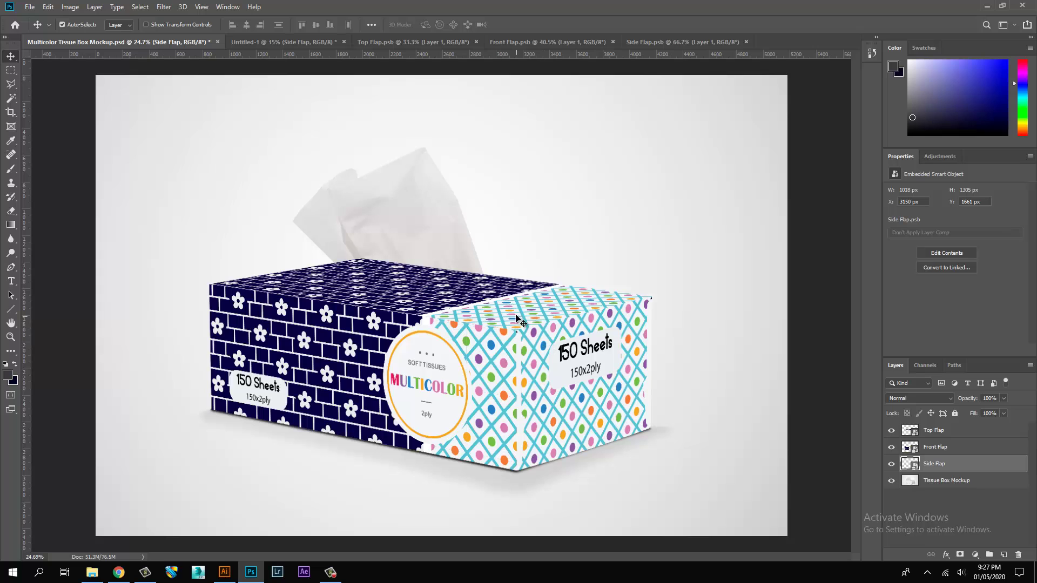
left_click(934, 480)
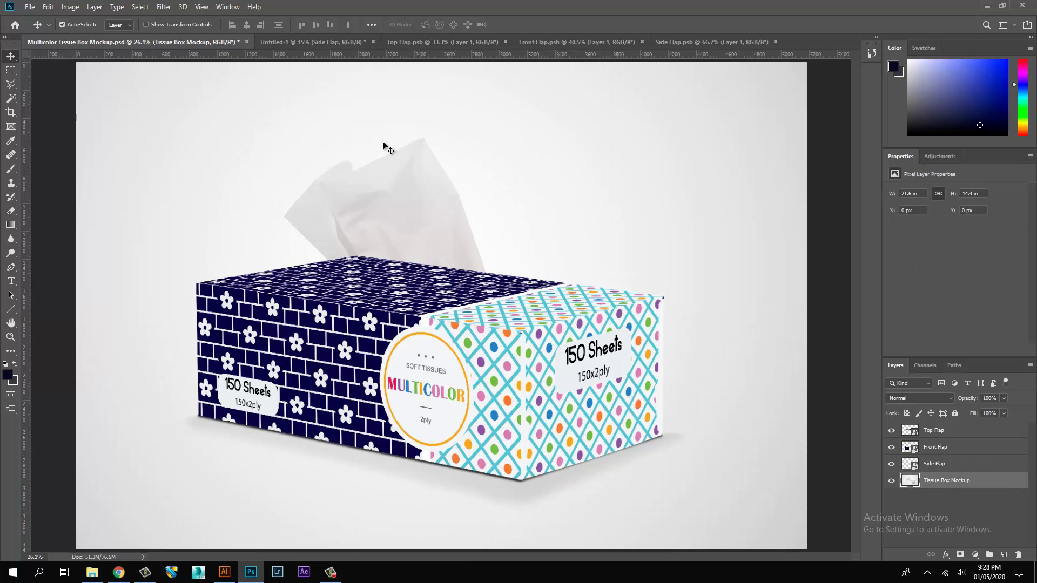
- Duplicate the Tissue Box Mockup layer as "Tissue Paper" and move the copy to the top of the layer stack
left_click(94, 6)
left_click(105, 45)
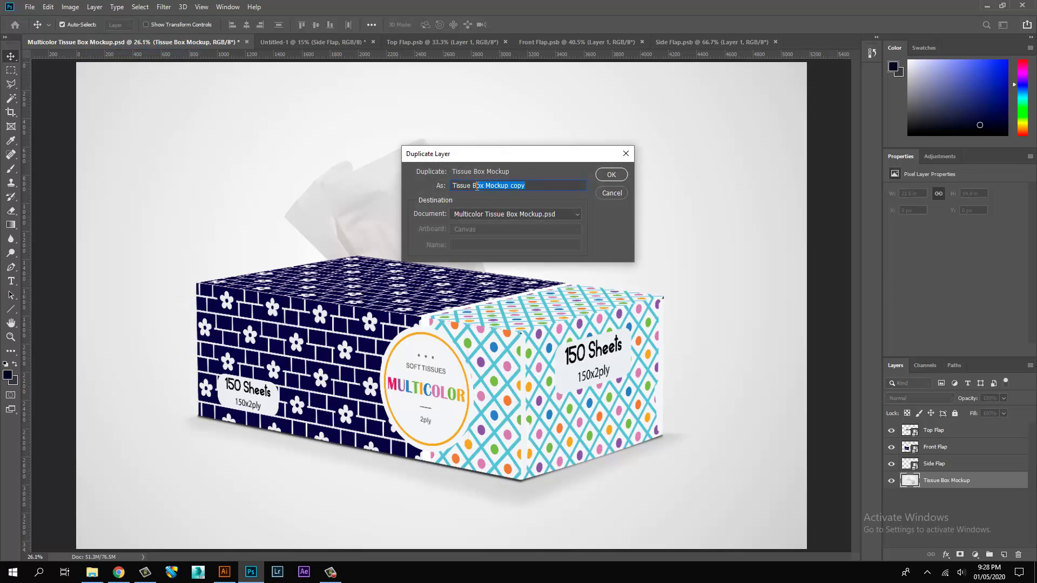
type("Paper")
key("Return")
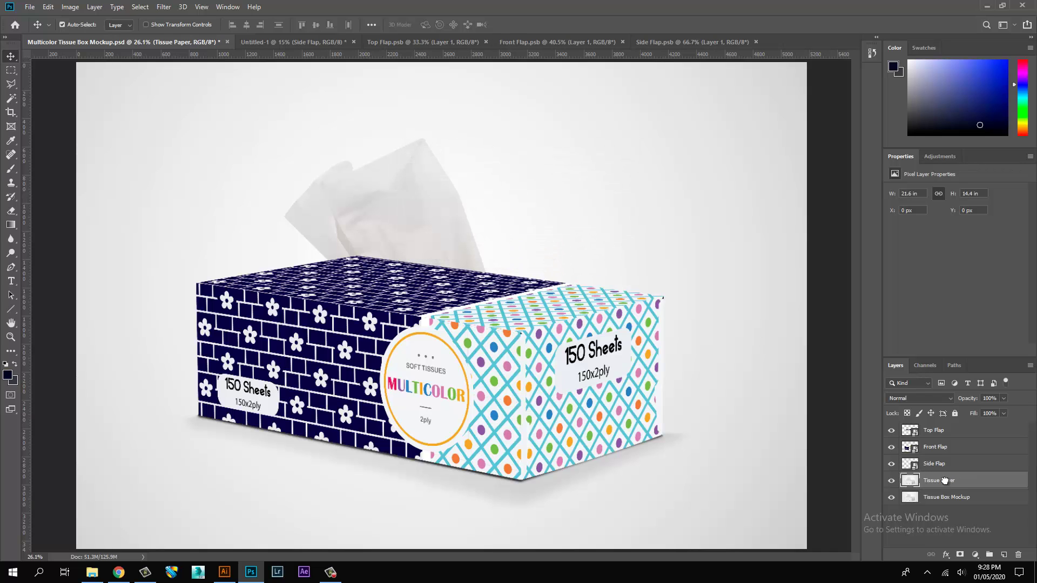
left_click_drag(944, 480, 942, 427)
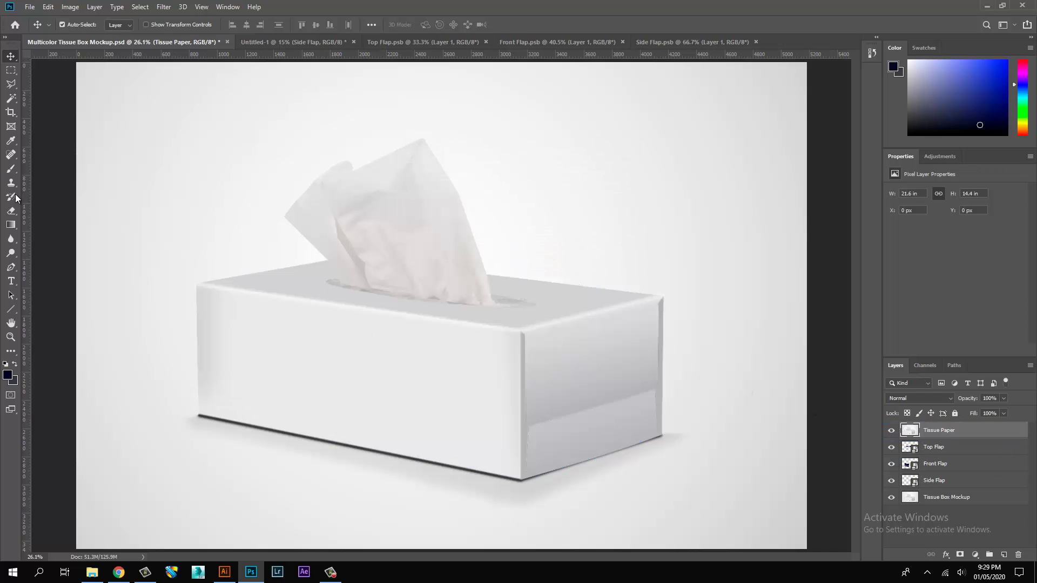
- Add a layer mask to Tissue Paper and paint it black over the background and box, away from the tissue
left_click(960, 554)
key("b")
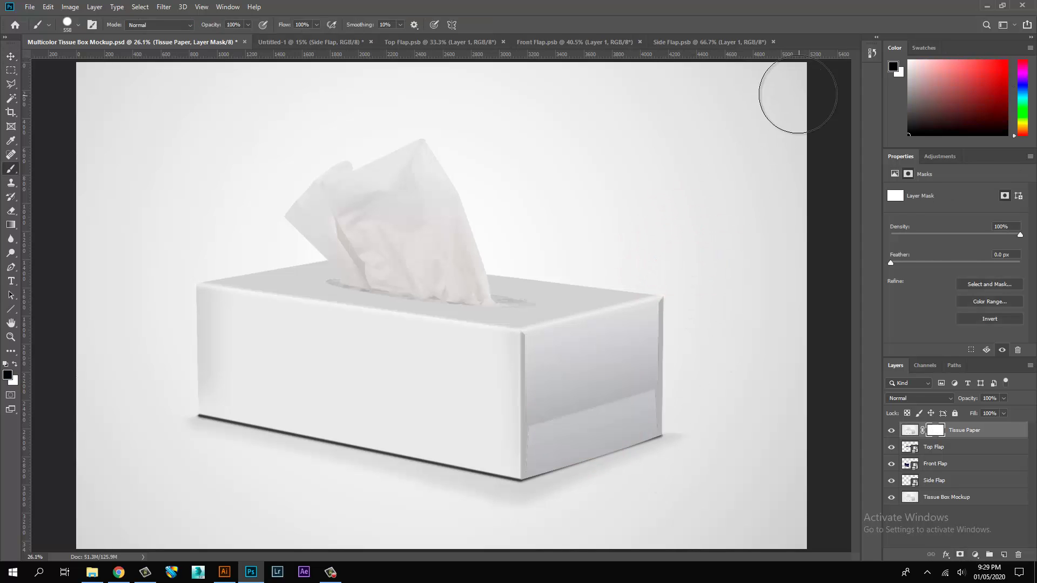
mouse_move(752, 520)
left_mouse_down()
mouse_move(667, 306)
mouse_move(585, 392)
mouse_move(700, 512)
mouse_move(512, 406)
mouse_move(239, 328)
mouse_move(234, 420)
mouse_move(486, 524)
mouse_move(254, 464)
mouse_move(157, 242)
left_mouse_up()
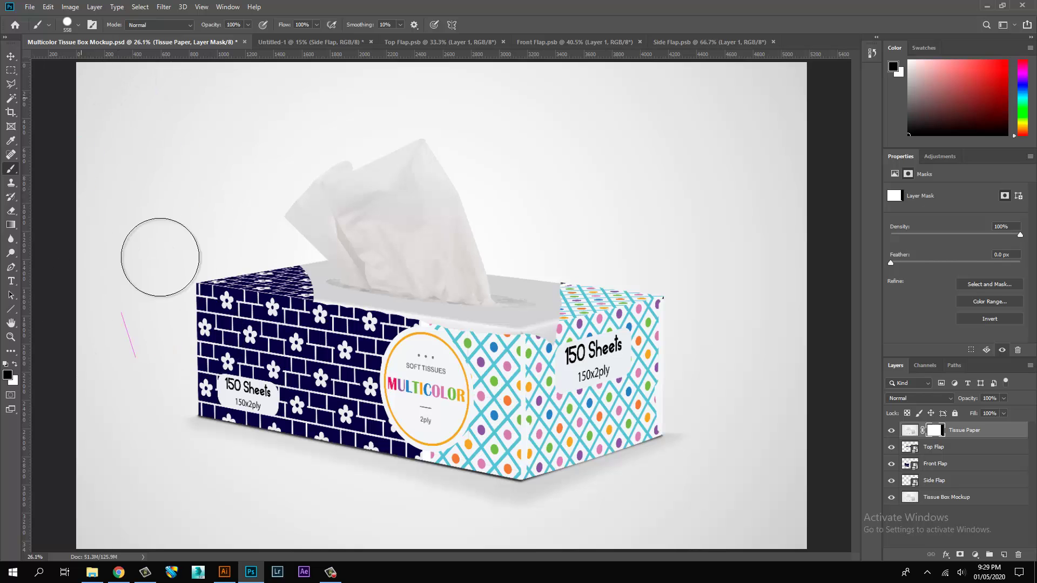
left_click_drag(487, 324, 578, 345)
mouse_move(608, 373)
left_mouse_down()
mouse_move(526, 359)
mouse_move(481, 477)
mouse_move(467, 429)
mouse_move(419, 462)
left_mouse_up()
mouse_move(678, 365)
left_mouse_down()
mouse_move(666, 273)
mouse_move(616, 172)
left_mouse_up()
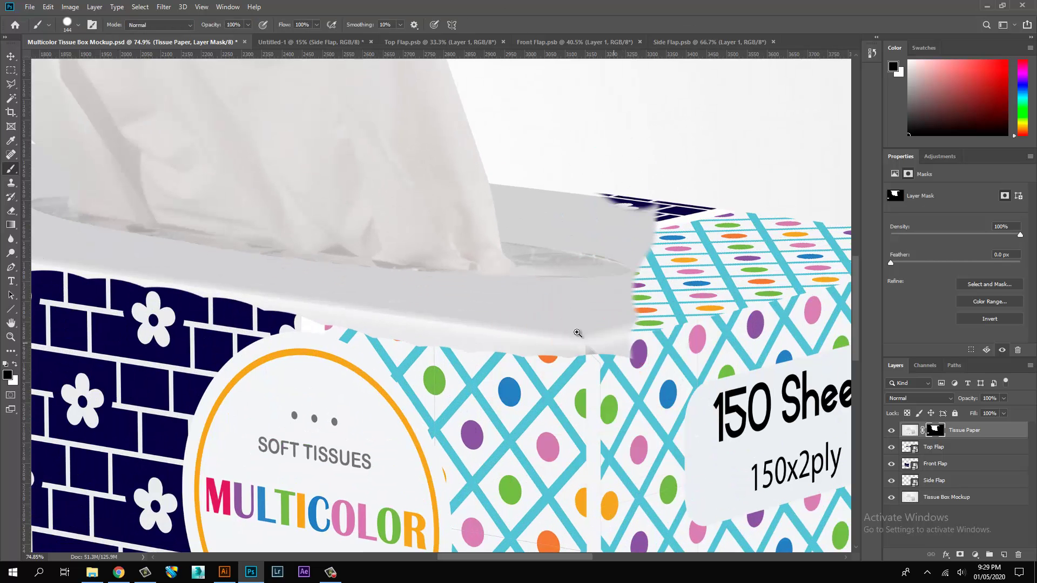
- Mask out the grey box surface in front of the tissue, following the front edge of the opening
left_click_drag(580, 328, 628, 324)
mouse_move(629, 346)
left_mouse_down()
mouse_move(619, 320)
mouse_move(670, 312)
left_mouse_up()
mouse_move(706, 252)
left_mouse_down()
mouse_move(527, 269)
mouse_move(264, 252)
mouse_move(610, 293)
mouse_move(389, 331)
mouse_move(760, 414)
left_mouse_up()
mouse_move(296, 380)
left_mouse_down()
mouse_move(742, 391)
mouse_move(656, 378)
mouse_move(660, 336)
mouse_move(339, 301)
mouse_move(65, 246)
left_mouse_up()
left_click_drag(601, 353, 632, 382)
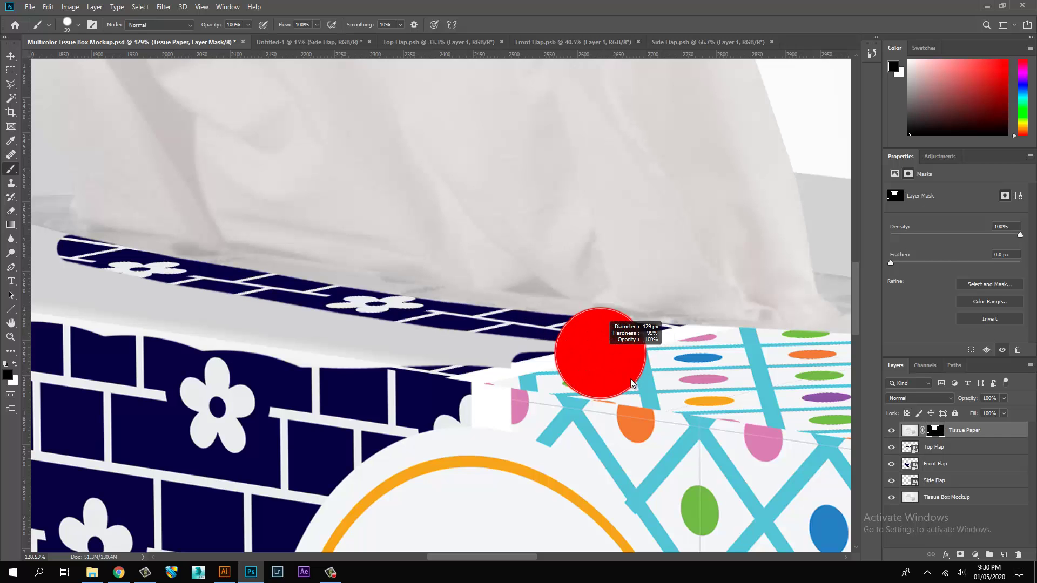
mouse_move(569, 349)
left_mouse_down()
mouse_move(76, 304)
mouse_move(542, 382)
mouse_move(476, 294)
left_mouse_up()
- Mask out the grey box surface beside and behind the tissue, following both ends of the opening with a small hard brush
left_click_drag(476, 296, 498, 279)
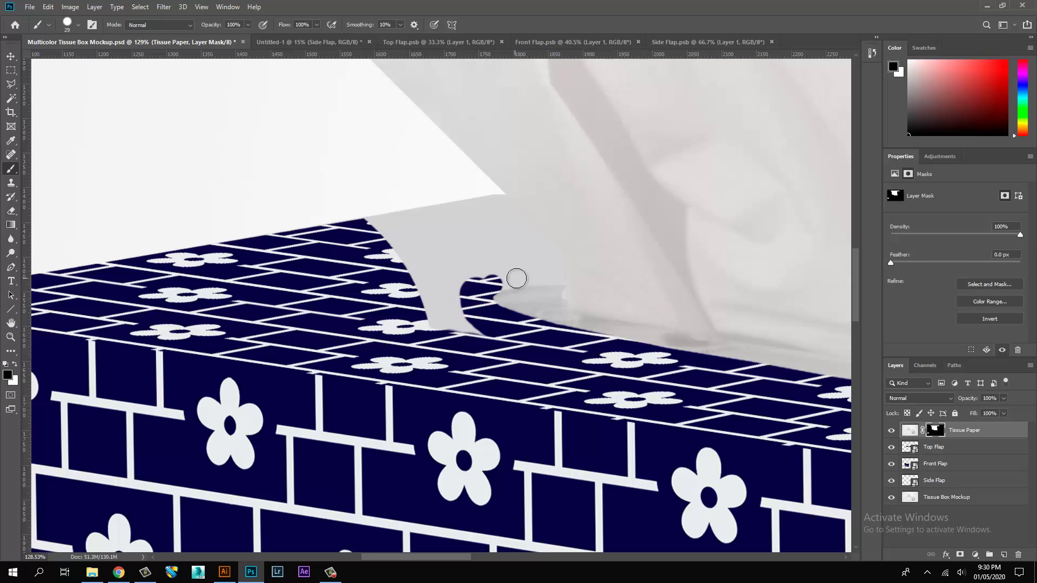
left_click_drag(462, 218, 516, 254)
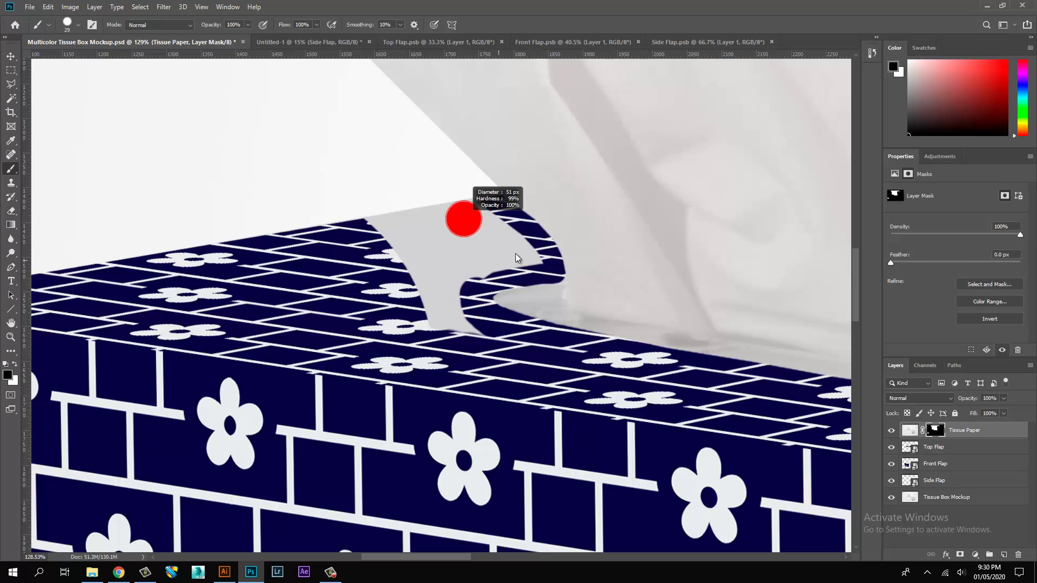
mouse_move(491, 210)
left_mouse_down()
mouse_move(464, 243)
mouse_move(527, 258)
mouse_move(457, 307)
left_mouse_up()
left_click_drag(799, 356, 312, 349)
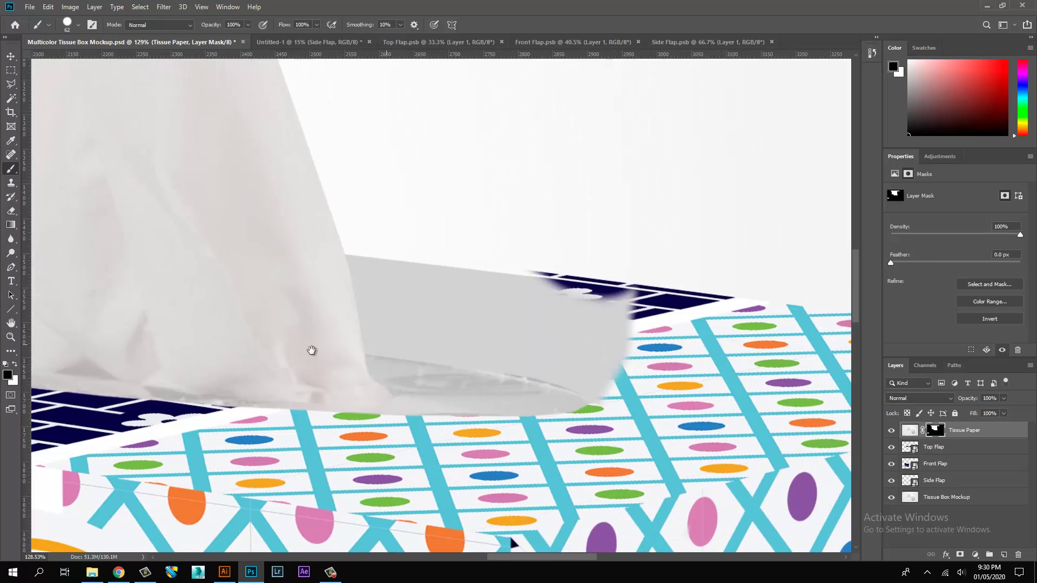
mouse_move(621, 403)
left_mouse_down()
mouse_move(598, 405)
mouse_move(513, 360)
mouse_move(371, 345)
left_mouse_up()
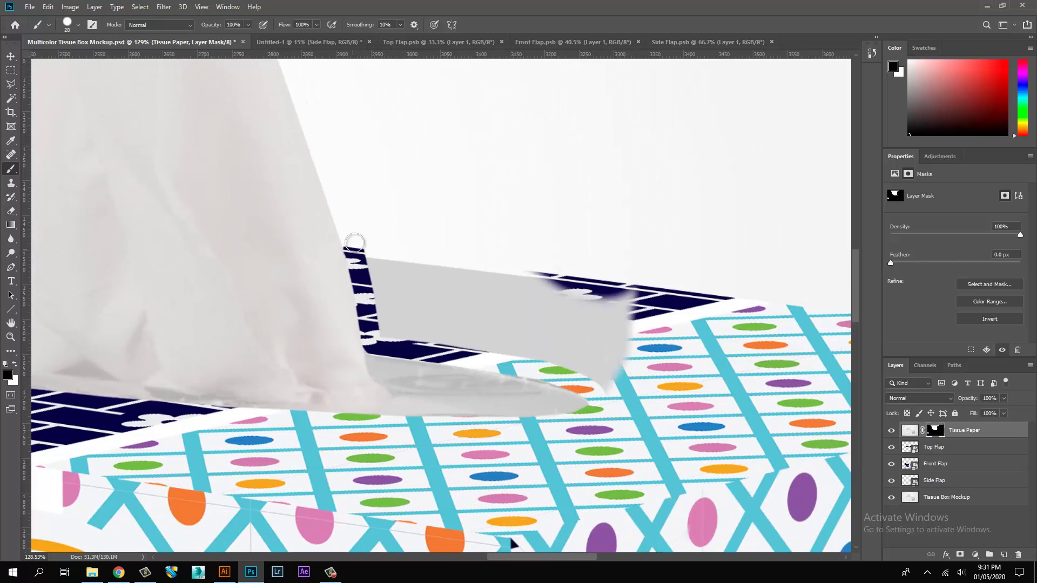
mouse_move(376, 242)
left_mouse_down()
mouse_move(403, 324)
mouse_move(610, 379)
mouse_move(604, 335)
mouse_move(429, 284)
mouse_move(468, 268)
mouse_move(622, 254)
left_mouse_up()
key("ctrl+0")
key("v")
left_click(594, 346)
- Add a new layer directly below Tissue Paper and fill it with the dark navy foreground color
left_click(951, 501)
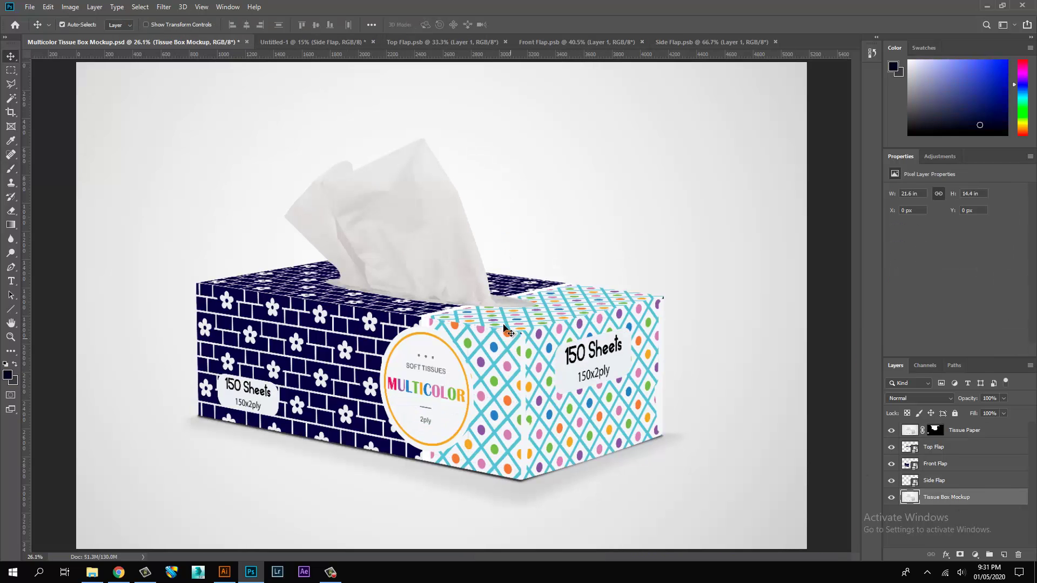
key("alt+bracketleft")
key("alt+bracketleft")
key("ctrl+shift+alt+n")
key("alt+BackSpace")
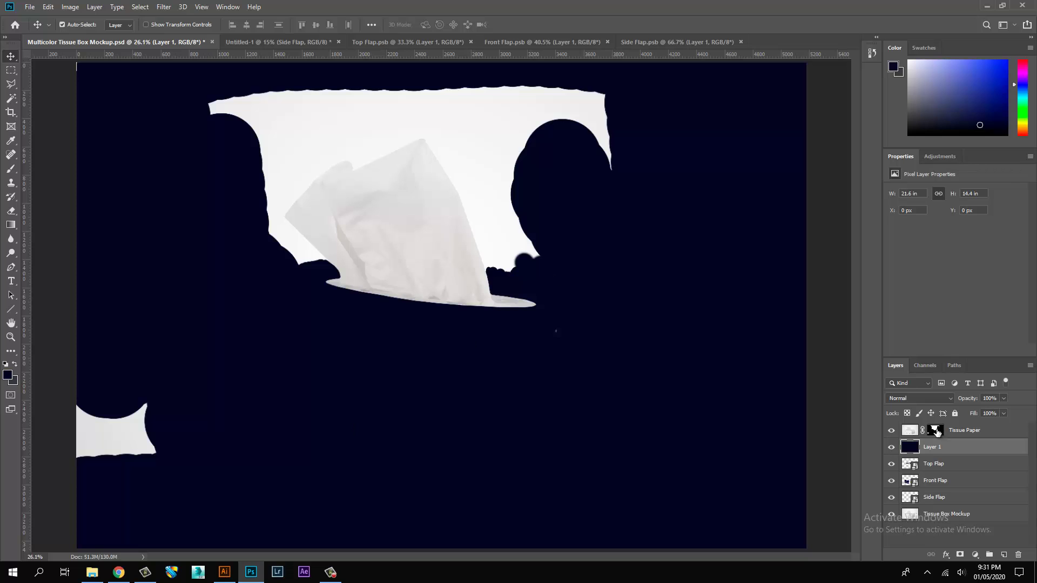
- Select the Tissue Paper mask and paint out the background remnants at the canvas's left side and beside the tissue's lower right
left_click(935, 431)
key("b")
mouse_move(176, 435)
left_mouse_down()
mouse_move(234, 451)
mouse_move(65, 439)
left_mouse_up()
left_click_drag(577, 304, 627, 326)
left_click_drag(427, 186, 532, 387)
left_click_drag(532, 387, 540, 384)
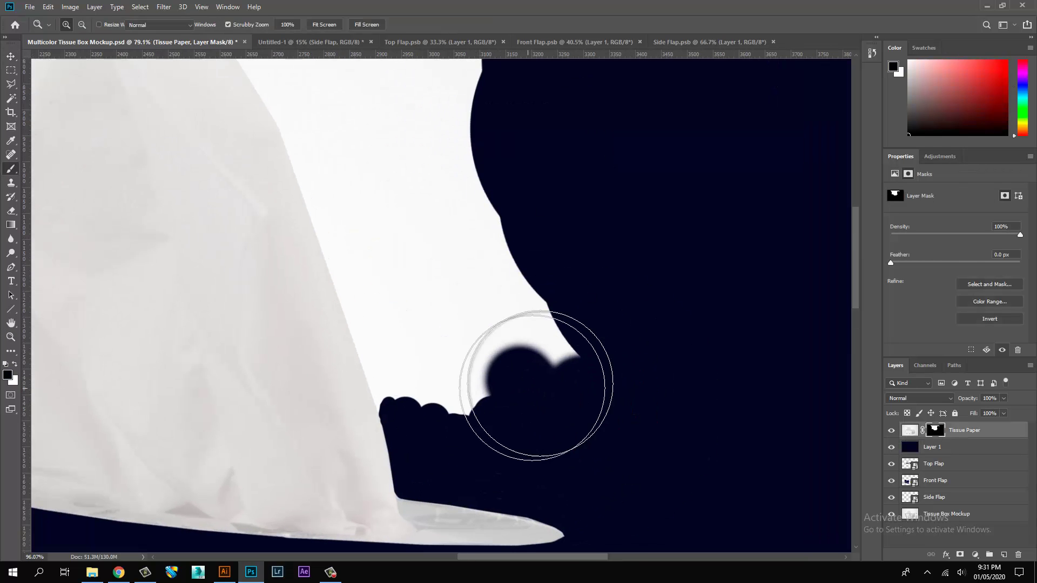
left_click_drag(510, 265, 487, 330)
left_click_drag(474, 393, 447, 311)
mouse_move(443, 373)
left_mouse_down()
mouse_move(467, 414)
mouse_move(528, 392)
left_mouse_up()
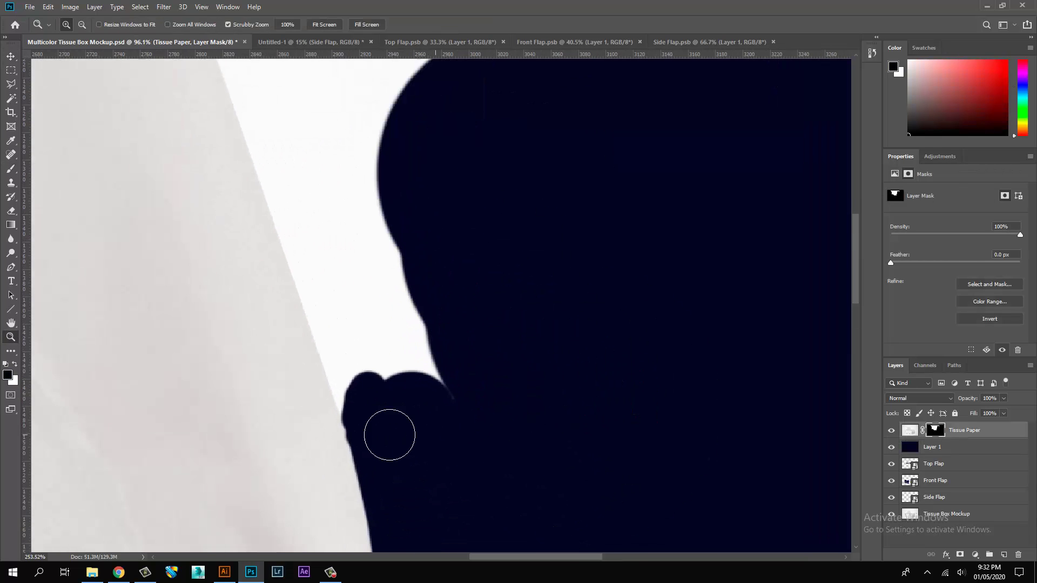
- Mask the background along the tissue's right edge with straight brush strokes, working up toward its peak
left_click(306, 233, "shift")
left_click_drag(270, 140, 412, 499)
left_click(344, 296, "shift")
left_click(380, 398, "shift")
left_click(354, 350, "shift")
left_click(271, 215, "shift")
left_click_drag(227, 146, 528, 451)
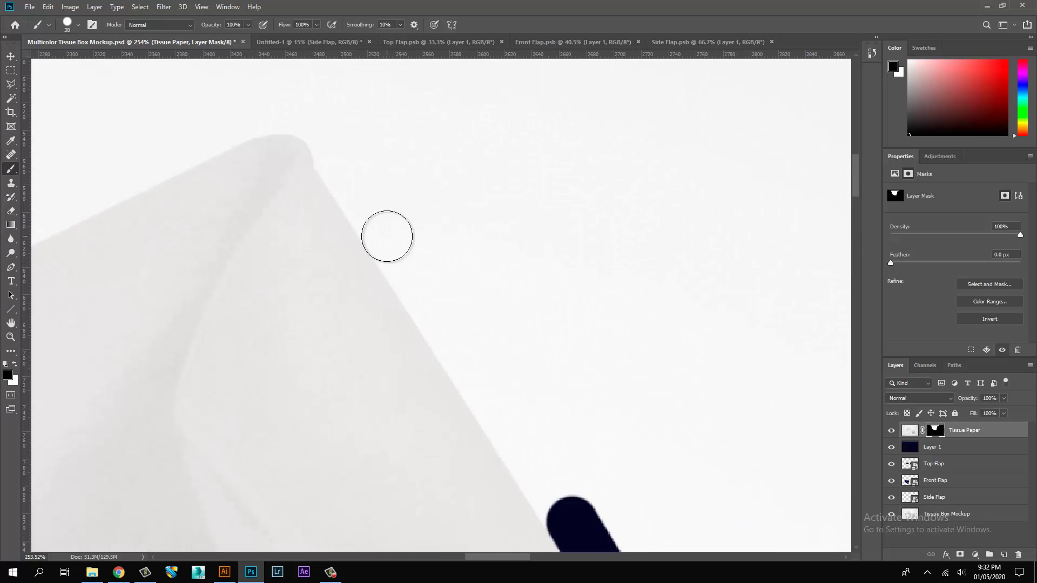
- Mask the background along the tissue's upper edge from the peak down to the notch with straight brush strokes
mouse_move(387, 236)
left_mouse_down()
mouse_move(334, 148)
mouse_move(288, 101)
mouse_move(306, 114)
mouse_move(241, 114)
mouse_move(293, 109)
mouse_move(259, 116)
left_mouse_up()
left_click_drag(259, 133, 572, 81)
left_click(305, 183, "shift")
left_click_drag(196, 248, 591, 99)
right_click(392, 189, "alt")
mouse_move(365, 229)
left_mouse_down()
mouse_move(351, 284)
mouse_move(254, 367)
left_mouse_up()
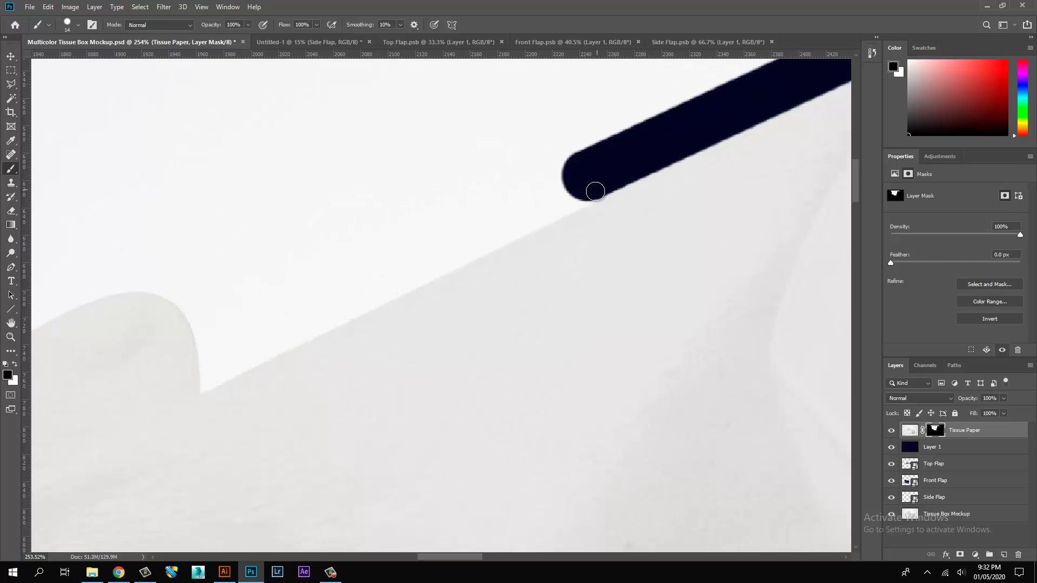
left_click(211, 378, "shift")
- Clean the notch corner of the mask with a 3 px brush, then mask around the rounded left fold with larger brushes
right_click(211, 378)
type("3")
key("Return")
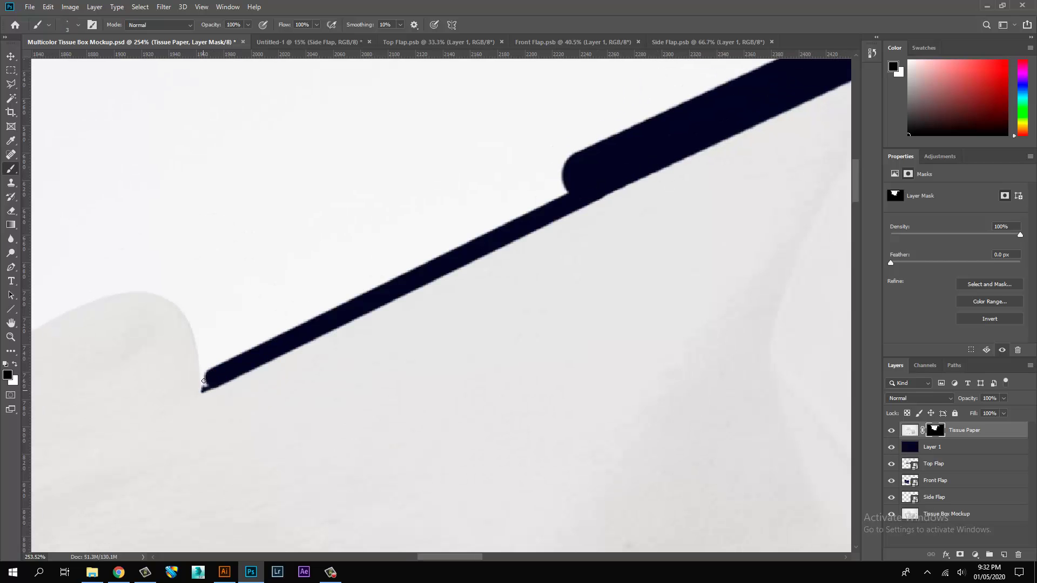
right_click(204, 369, "alt")
mouse_move(207, 371)
left_mouse_down()
mouse_move(206, 337)
mouse_move(178, 294)
mouse_move(130, 285)
mouse_move(60, 305)
left_mouse_up()
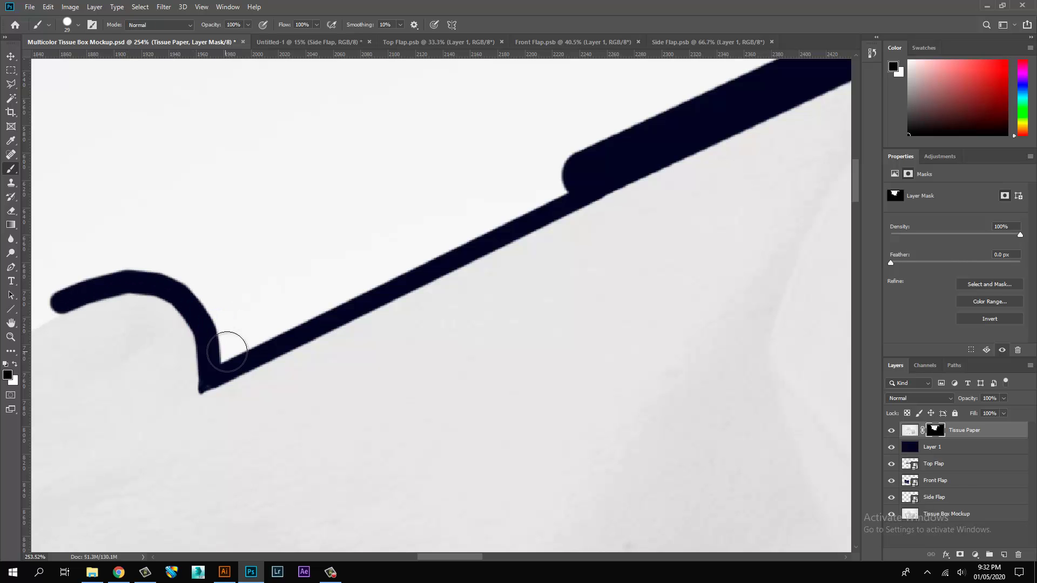
mouse_move(226, 352)
left_mouse_down()
mouse_move(527, 204)
mouse_move(183, 287)
mouse_move(248, 268)
mouse_move(306, 274)
mouse_move(141, 266)
mouse_move(234, 247)
left_mouse_up()
left_click_drag(226, 246, 572, 197)
left_click_drag(405, 244, 313, 303)
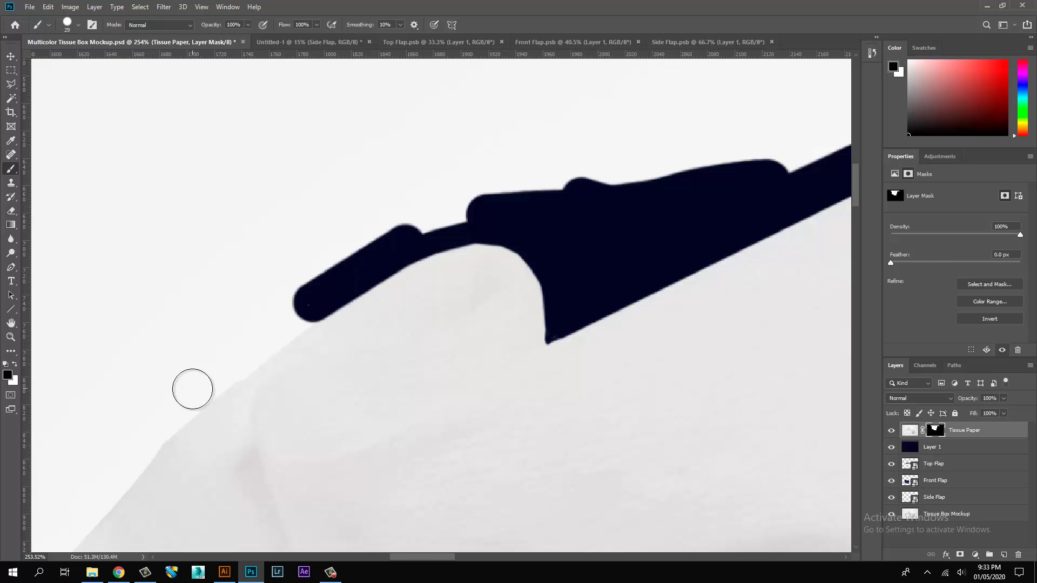
- Mask the background along the tissue's left side, around the pointed corner and down to the box opening
mouse_move(192, 389)
left_mouse_down()
mouse_move(155, 426)
mouse_move(314, 236)
left_mouse_up()
left_click_drag(326, 211, 145, 413)
left_click_drag(137, 432, 268, 178)
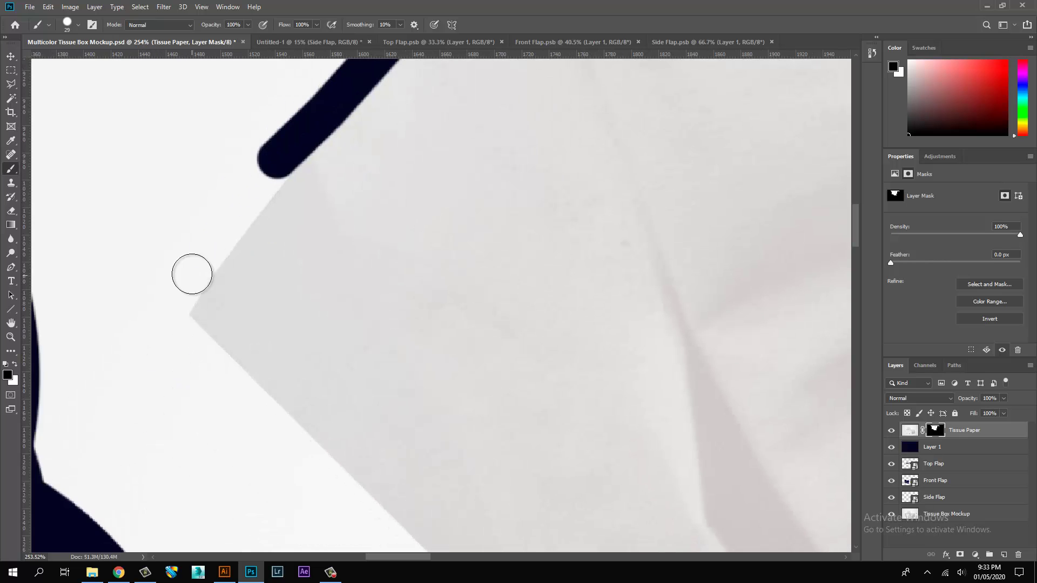
mouse_move(191, 274)
left_mouse_down()
mouse_move(167, 324)
mouse_move(294, 373)
mouse_move(412, 486)
mouse_move(353, 360)
left_mouse_up()
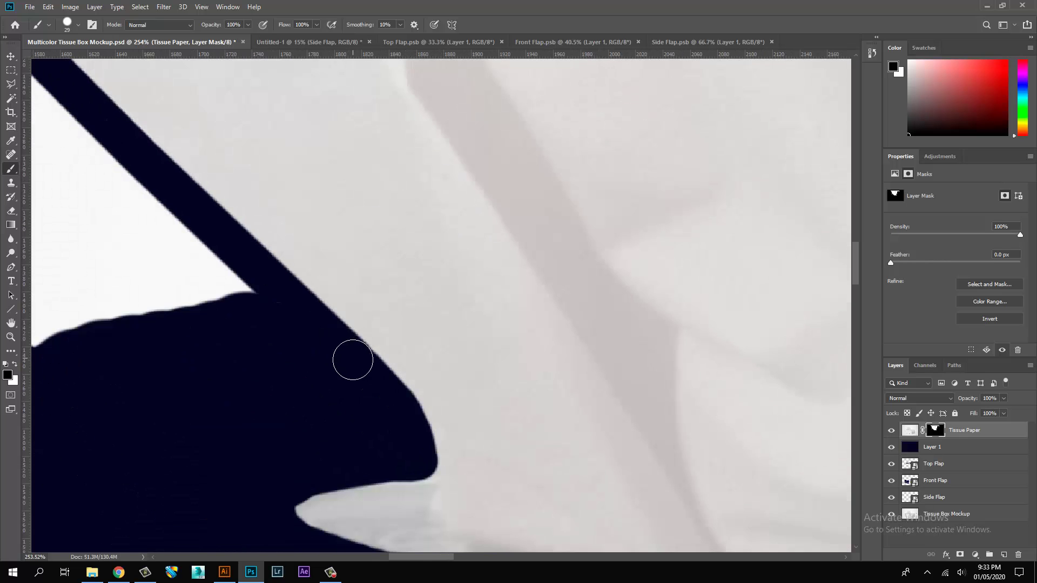
- Paint out the remaining background areas around the tissue on the Tissue Paper mask using a larger brush
scroll(336, 397, "down", 7)
mouse_move(284, 382)
left_mouse_down()
mouse_move(315, 395)
mouse_move(164, 296)
mouse_move(222, 477)
left_mouse_up()
mouse_move(239, 432)
left_mouse_down()
mouse_move(370, 292)
mouse_move(539, 234)
mouse_move(421, 245)
mouse_move(71, 133)
mouse_move(298, 128)
mouse_move(407, 171)
mouse_move(690, 157)
mouse_move(662, 188)
left_mouse_up()
mouse_move(686, 241)
left_mouse_down()
mouse_move(397, 173)
mouse_move(479, 308)
mouse_move(498, 363)
left_mouse_up()
scroll(607, 364, "down", 5)
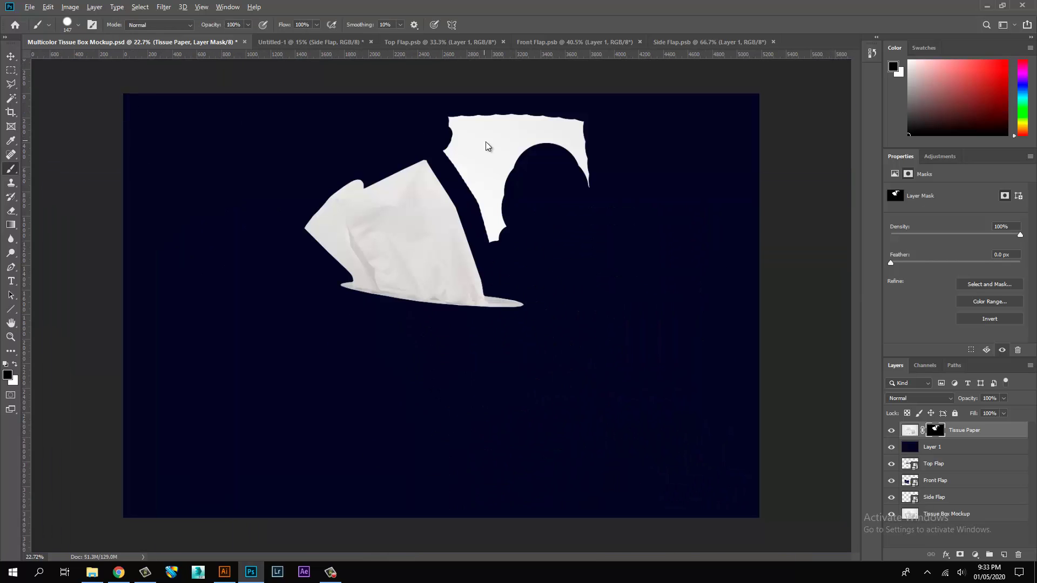
mouse_move(487, 145)
left_mouse_down()
mouse_move(475, 127)
mouse_move(524, 204)
left_mouse_up()
- Delete the navy fill layer beneath Tissue Paper
key("v")
left_click(955, 447)
key("Delete")
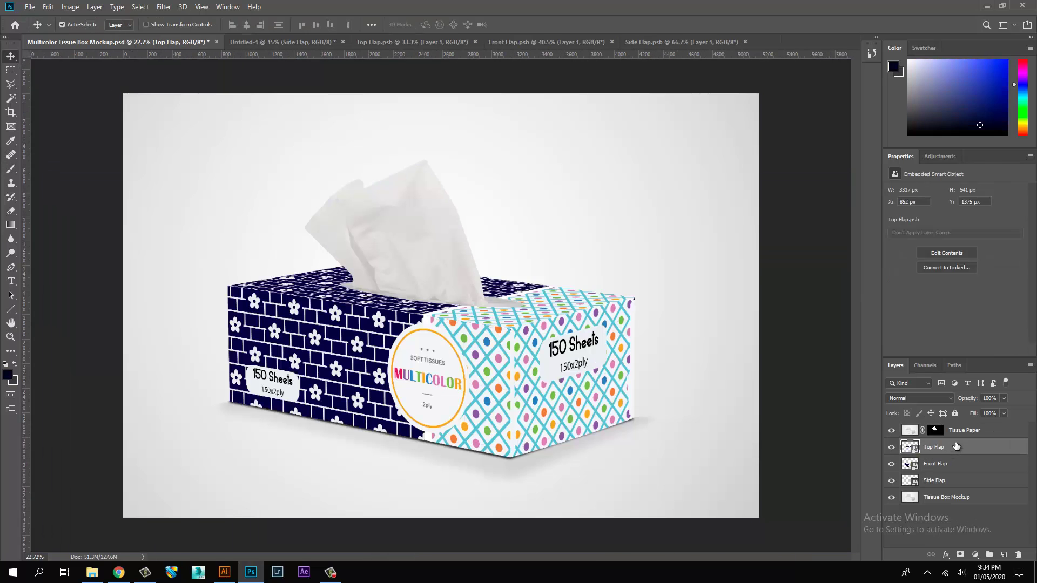
- Duplicate the Tissue Box Mockup layer as "Shades" and move the copy directly below Tissue Paper
left_click(939, 497)
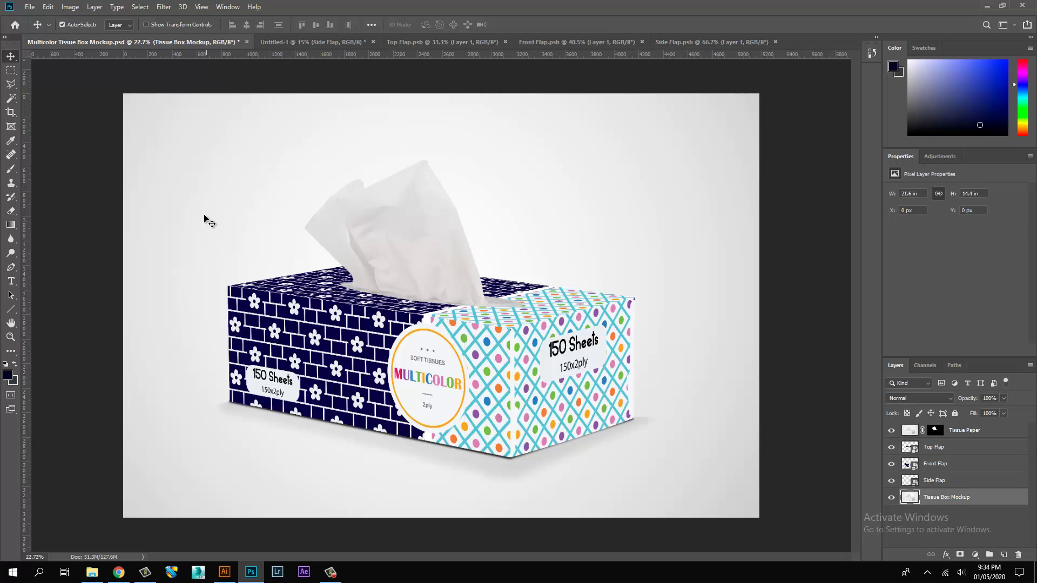
left_click(95, 7)
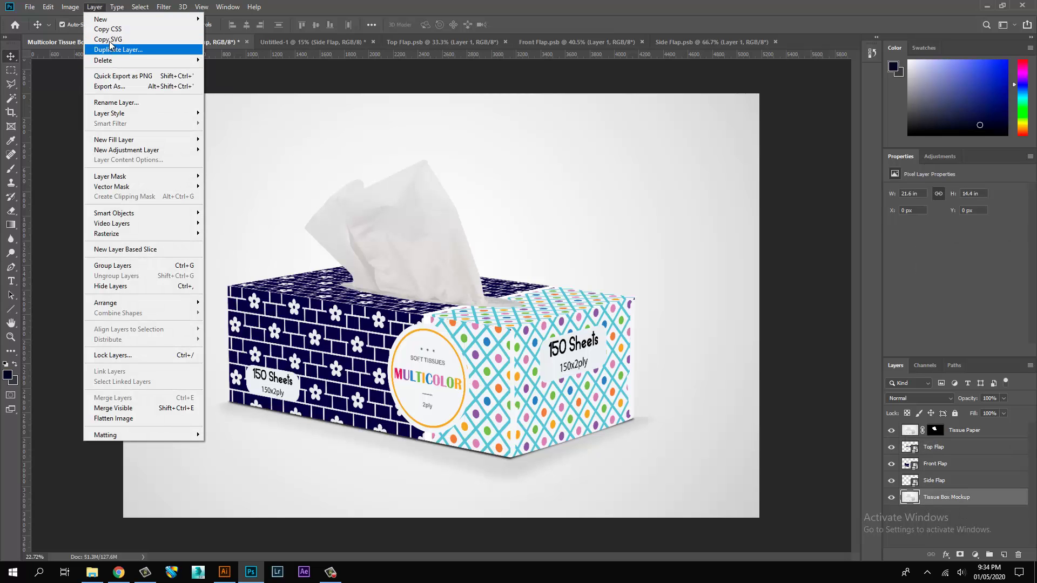
left_click(118, 49)
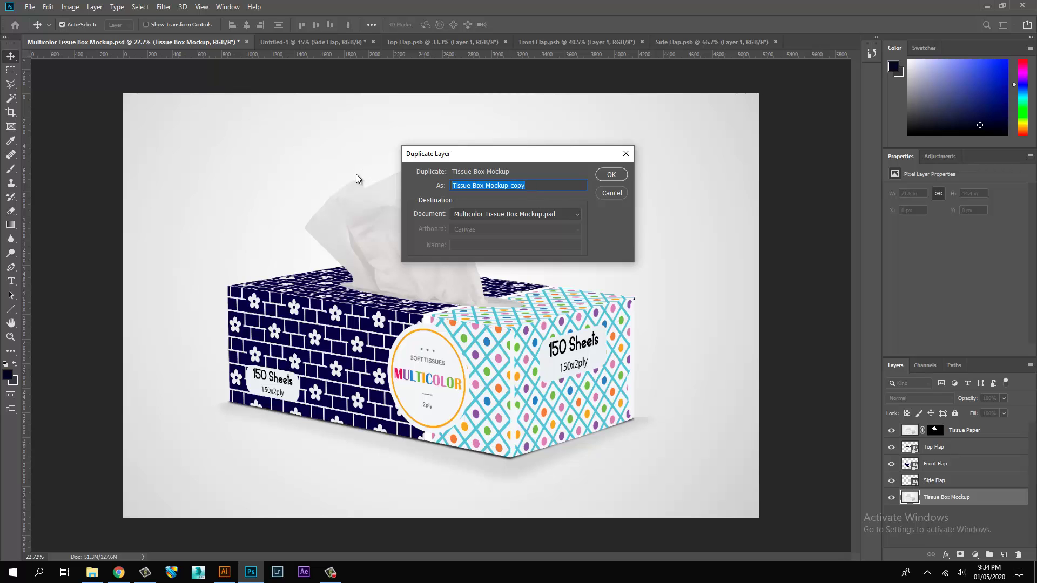
type("Shades")
key("Return")
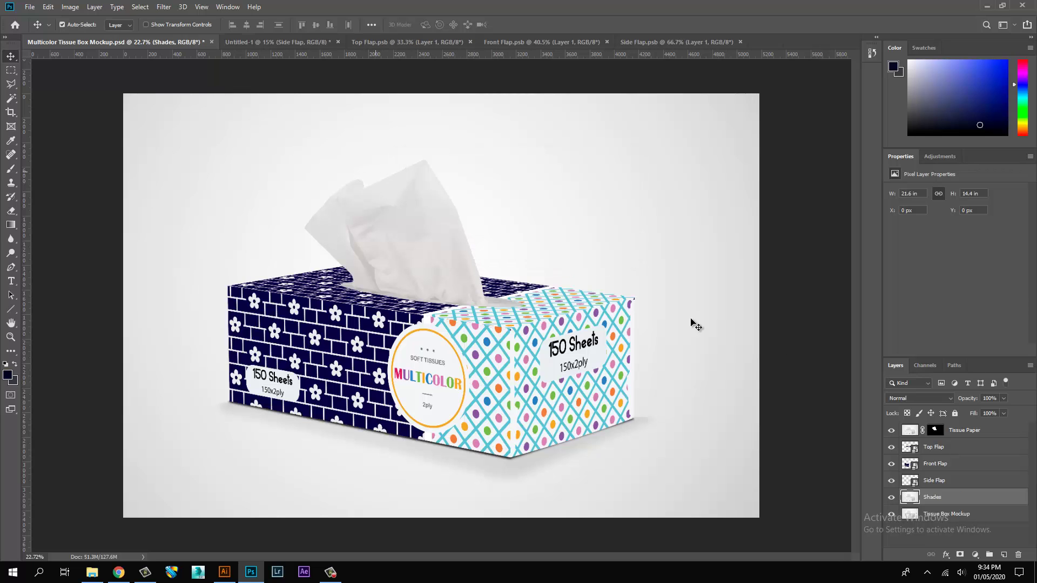
left_click_drag(934, 480, 934, 439)
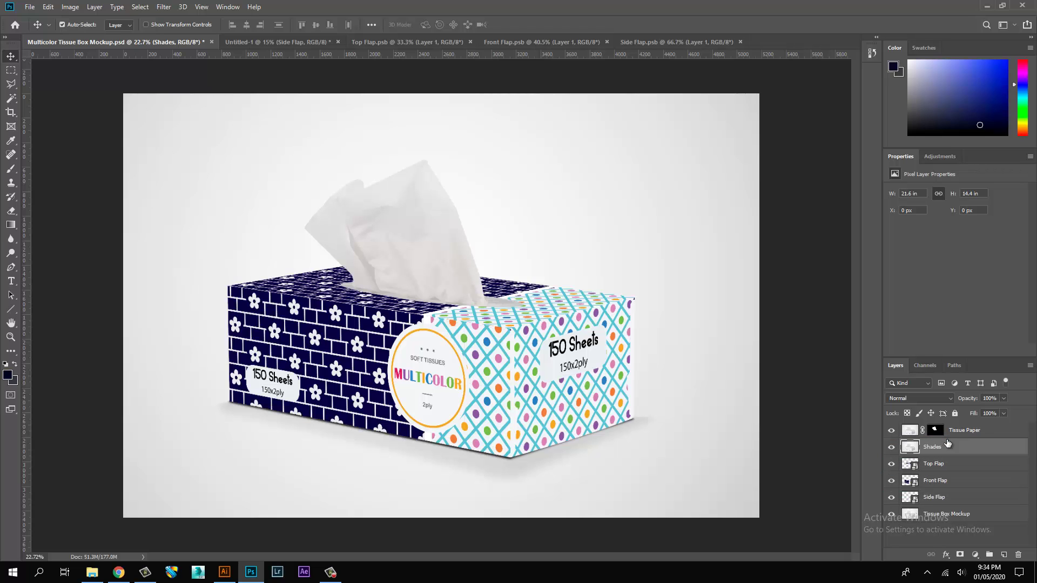
- Set the Shades layer's blend mode to Multiply and toggle its visibility to compare the shading
left_click(934, 399)
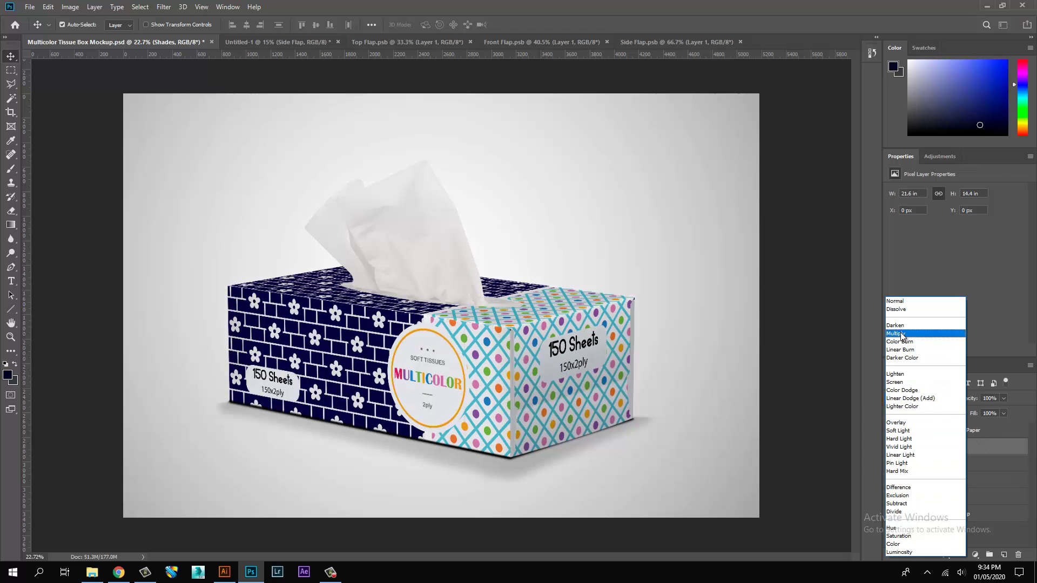
left_click(901, 334)
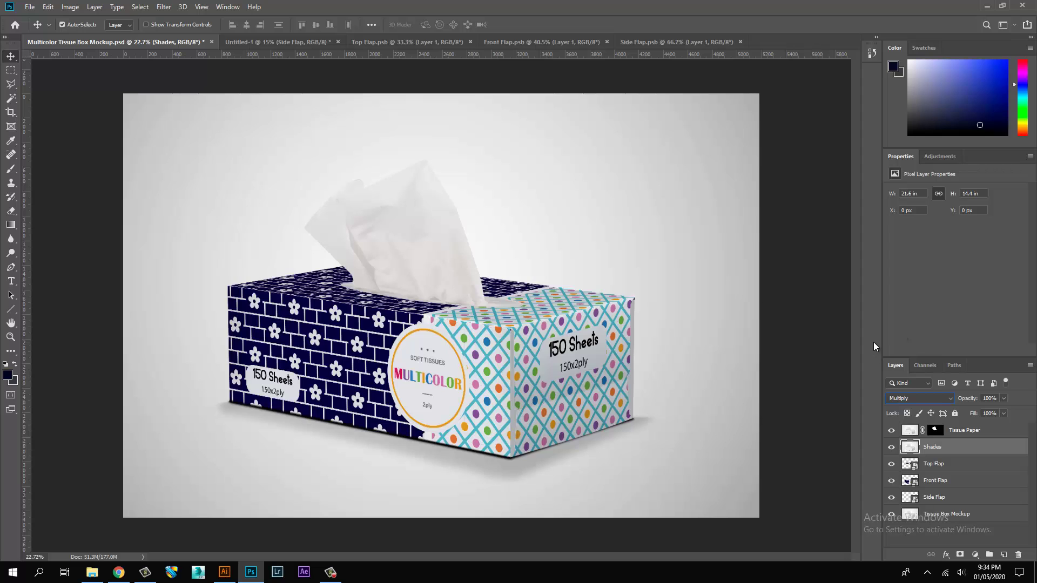
left_click(891, 447)
left_click(892, 448)
left_click(892, 448)
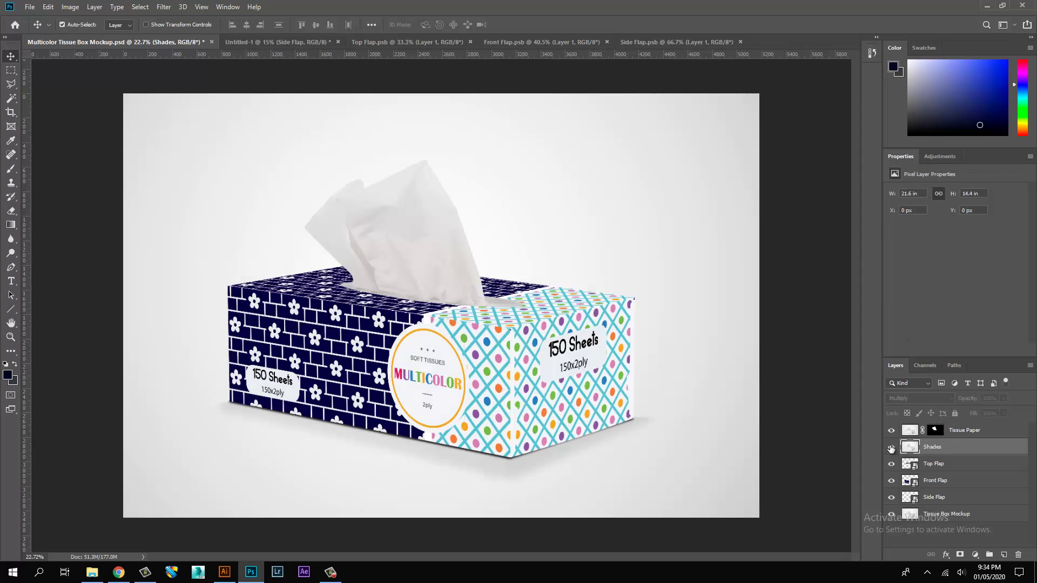
left_click(891, 447)
- Load the Tissue Paper mask as a selection and group the Top, Front and Side Flap layers as "Mockup"
left_click(936, 430, "ctrl")
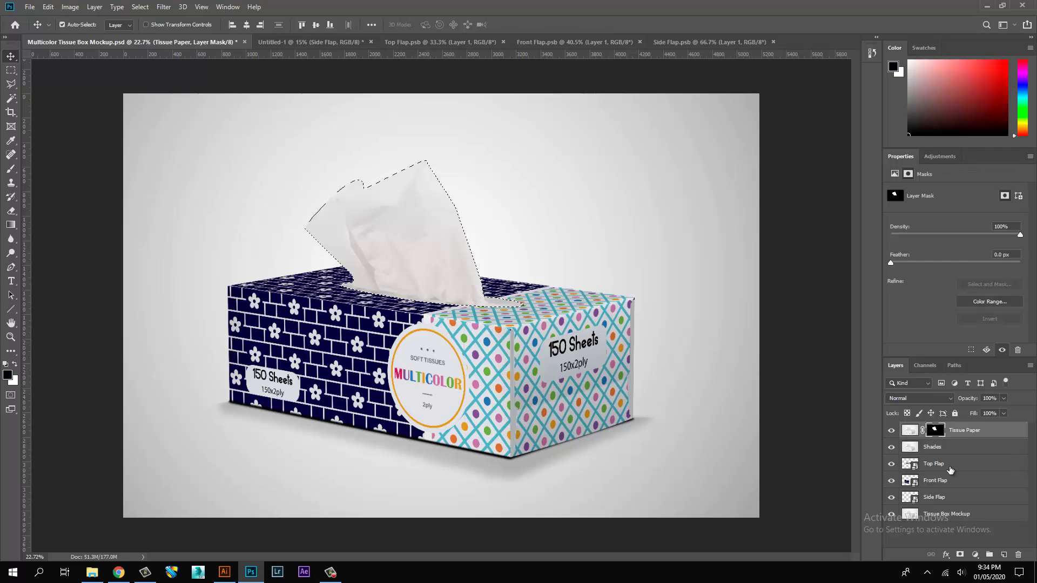
left_click(942, 465)
left_click(934, 499, "shift")
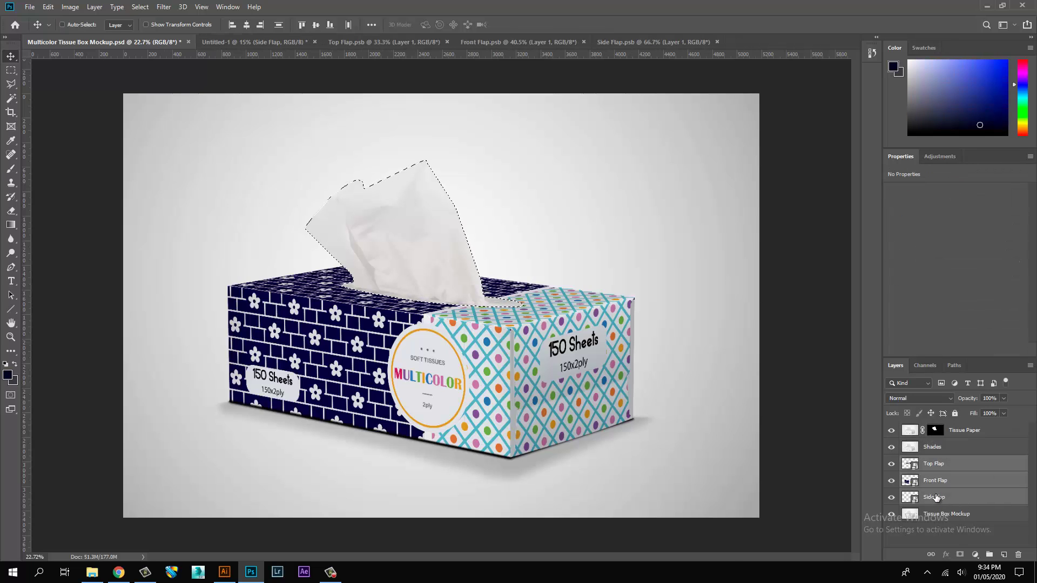
key("ctrl+g")
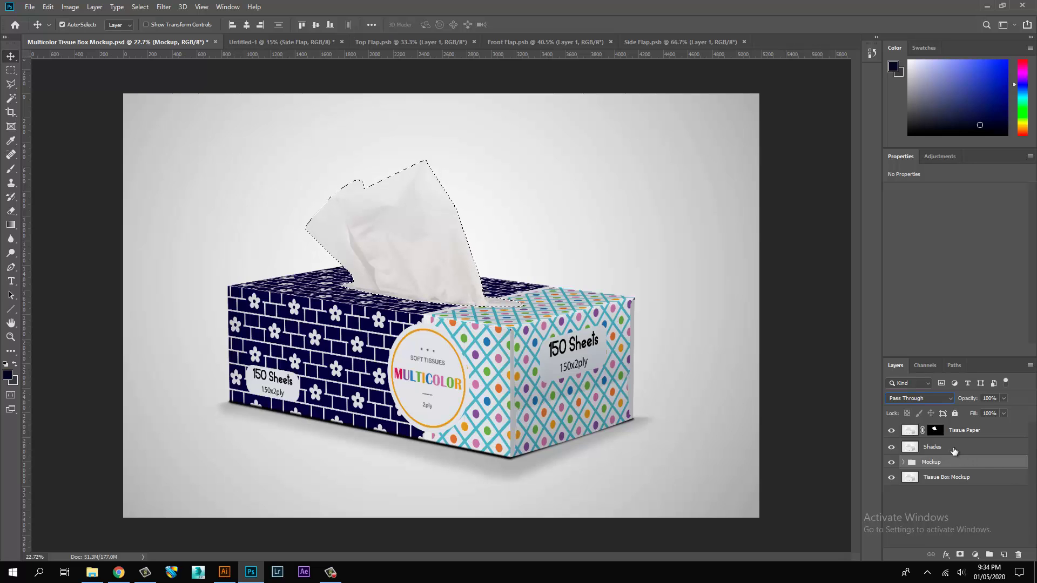
- Clip the Shades layer to the Mockup group and toggle the Shades visibility to compare the box shading
left_click(919, 451)
left_click(904, 454, "alt")
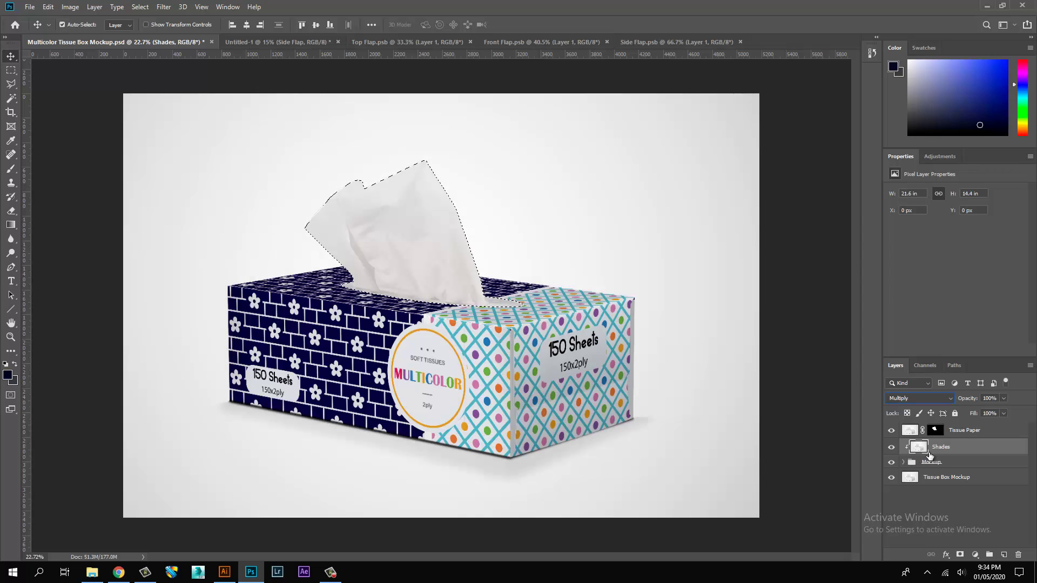
left_click(941, 464)
left_click(891, 447)
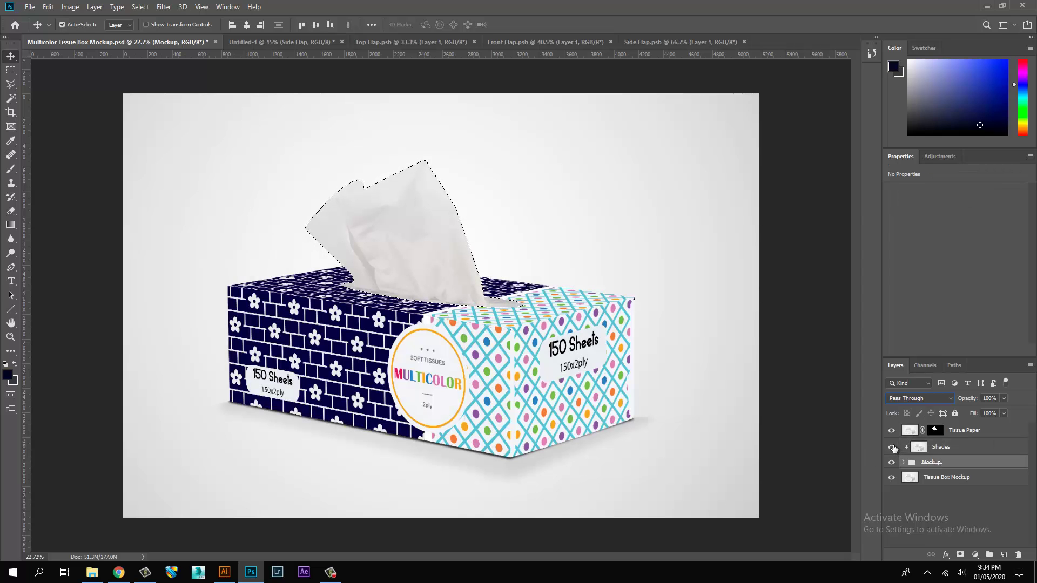
left_click(891, 447)
left_click(891, 447)
left_click(891, 447)
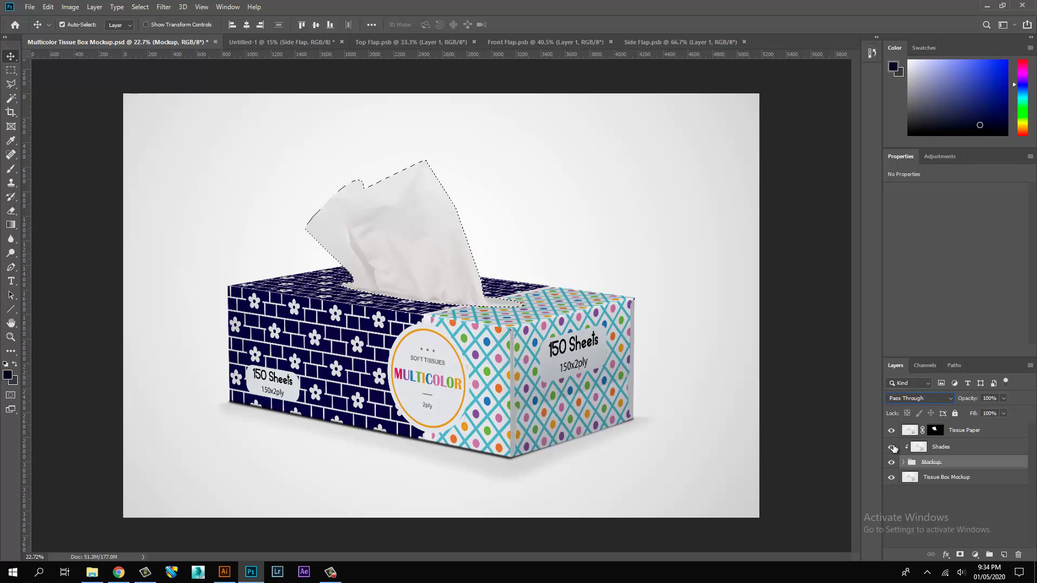
- Clear the selection and brighten the tissue with a Curves adjustment clipped to Tissue Paper, raising the curve's midpoint slightly
left_click(963, 432)
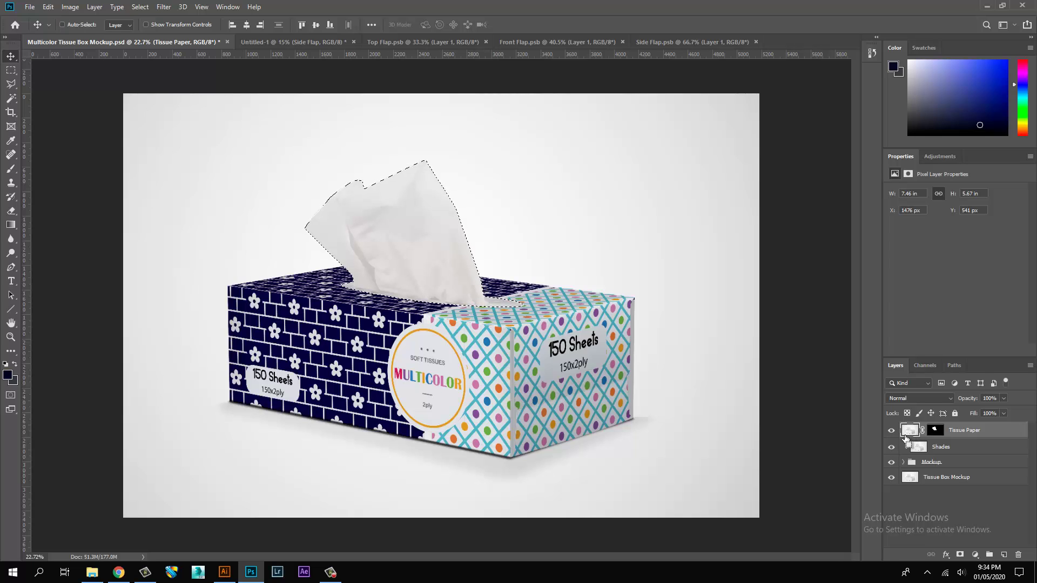
key("ctrl+d")
left_click(947, 157)
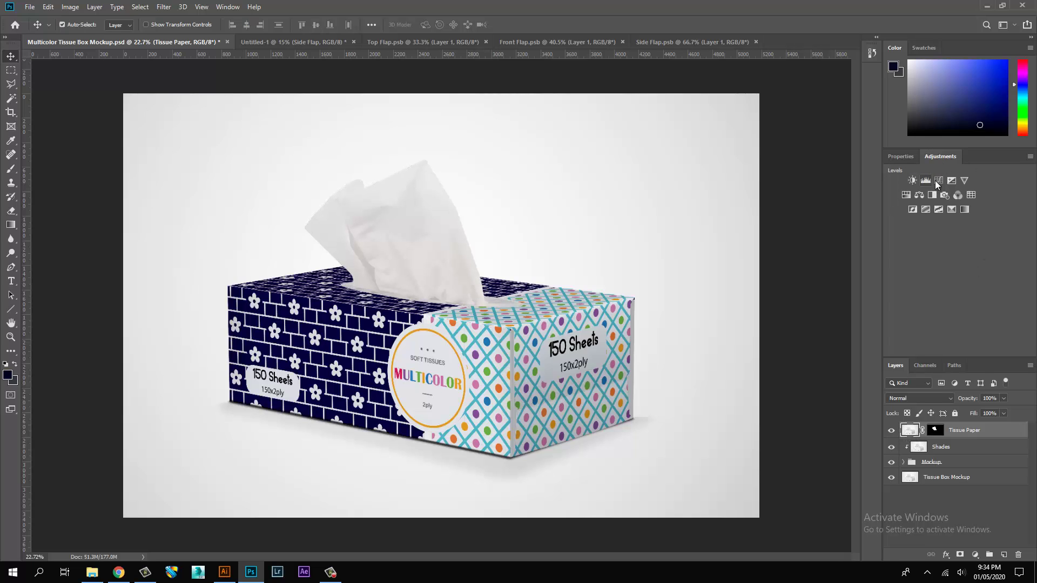
left_click(937, 182)
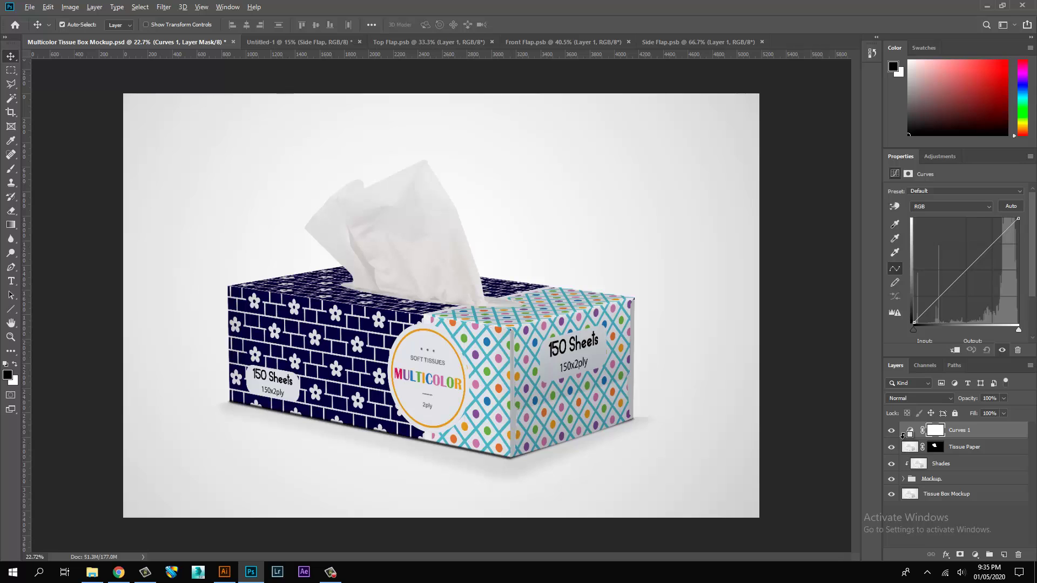
left_click(903, 434, "alt")
left_click_drag(970, 266, 971, 254)
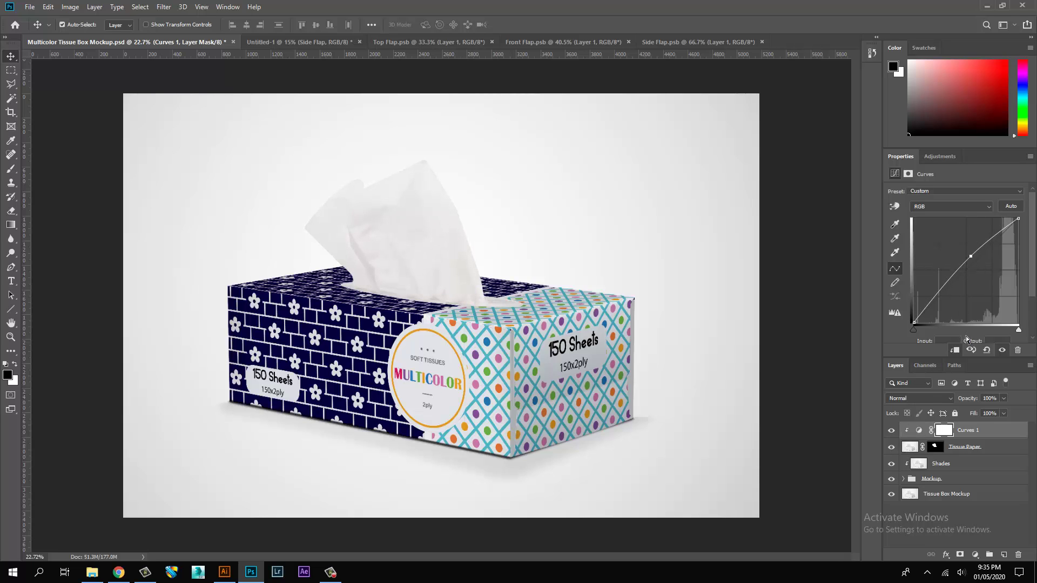
- Add a Curves adjustment directly above the Tissue Box Mockup layer and raise its midtones to brighten the background
left_click(956, 494)
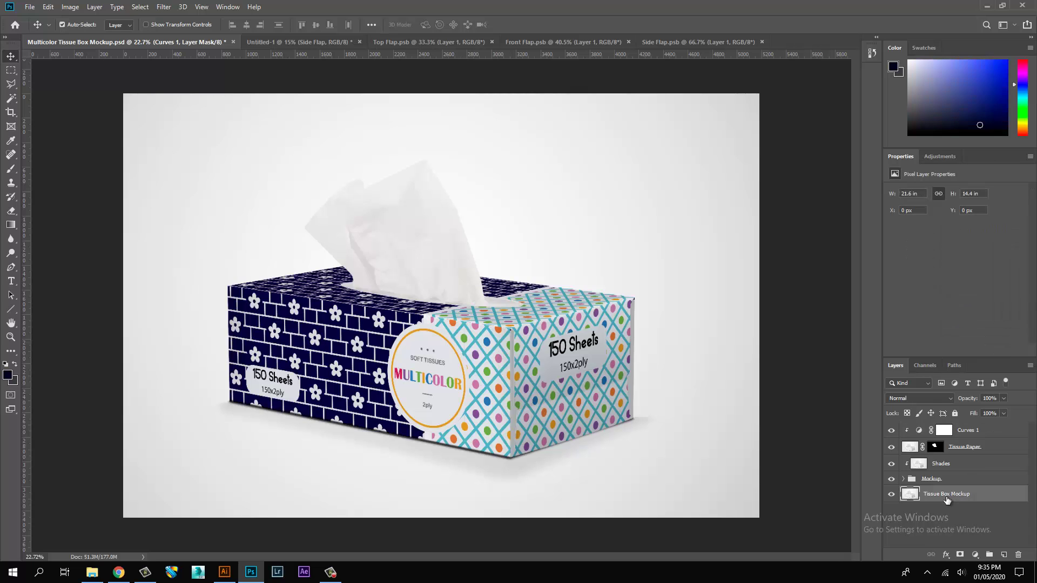
left_click(940, 157)
left_click(920, 187)
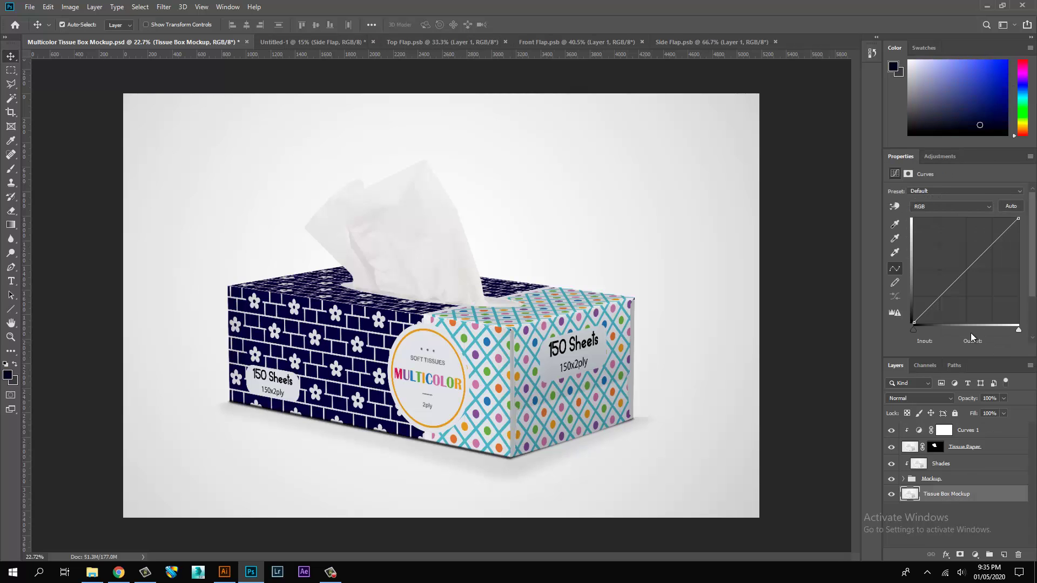
mouse_move(1019, 332)
left_mouse_down()
mouse_move(1008, 333)
mouse_move(1019, 334)
left_mouse_up()
mouse_move(911, 331)
left_mouse_down()
mouse_move(967, 336)
mouse_move(894, 319)
left_mouse_up()
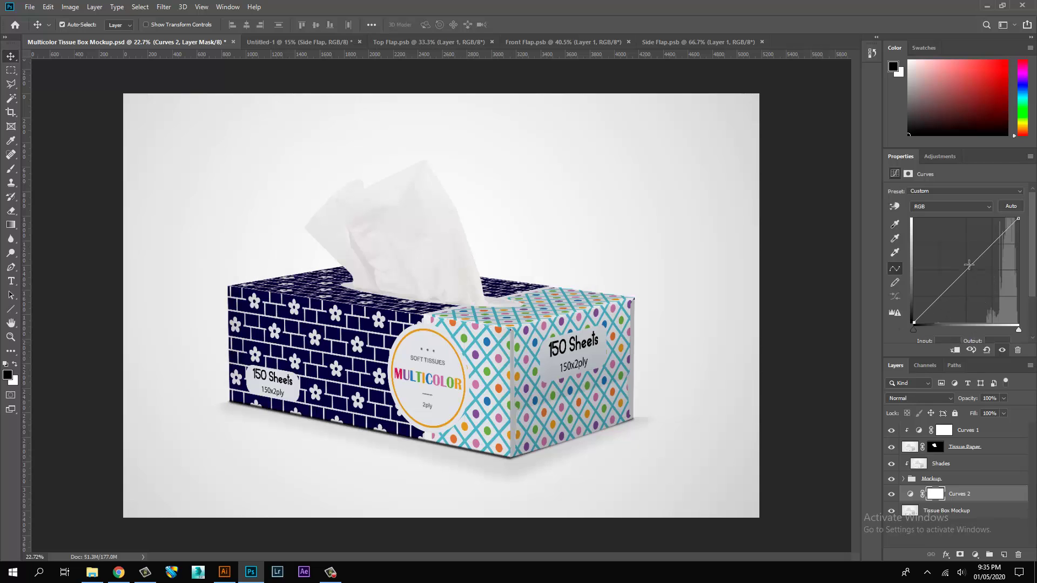
mouse_move(969, 265)
left_mouse_down()
mouse_move(969, 256)
mouse_move(963, 284)
mouse_move(948, 264)
mouse_move(954, 273)
left_mouse_up()
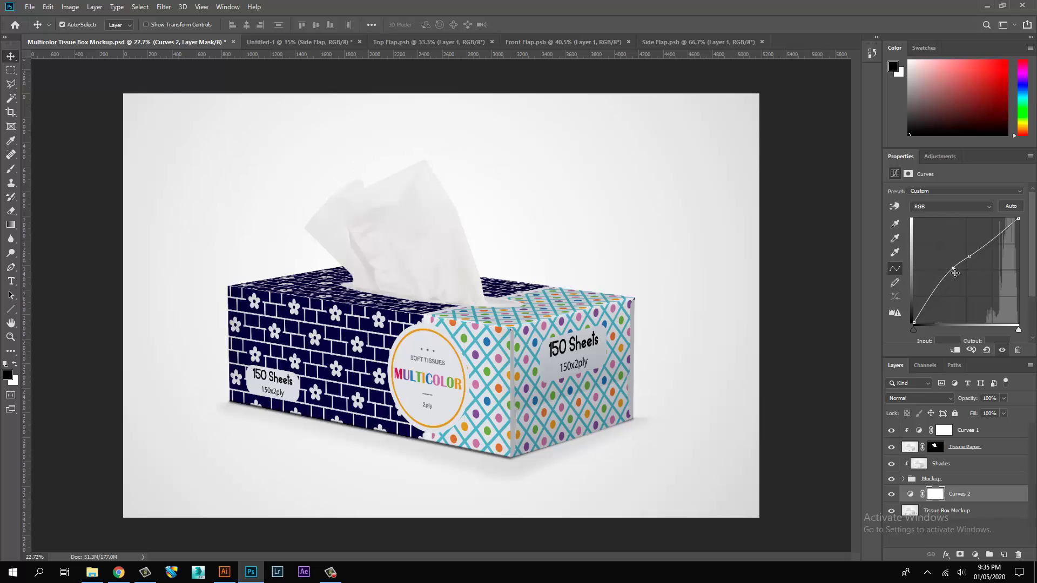
left_click(790, 276)
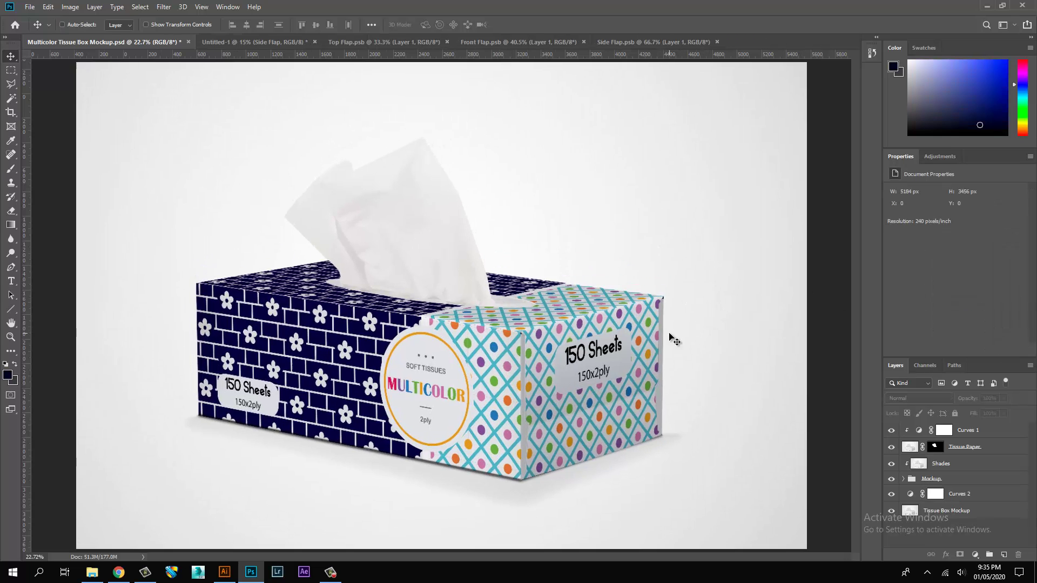
- Save the tissue box mockup document with Maximize Compatibility enabled
key("z")
mouse_move(668, 338)
left_mouse_down()
mouse_move(645, 330)
mouse_move(665, 335)
left_mouse_up()
key("v")
left_click(593, 251)
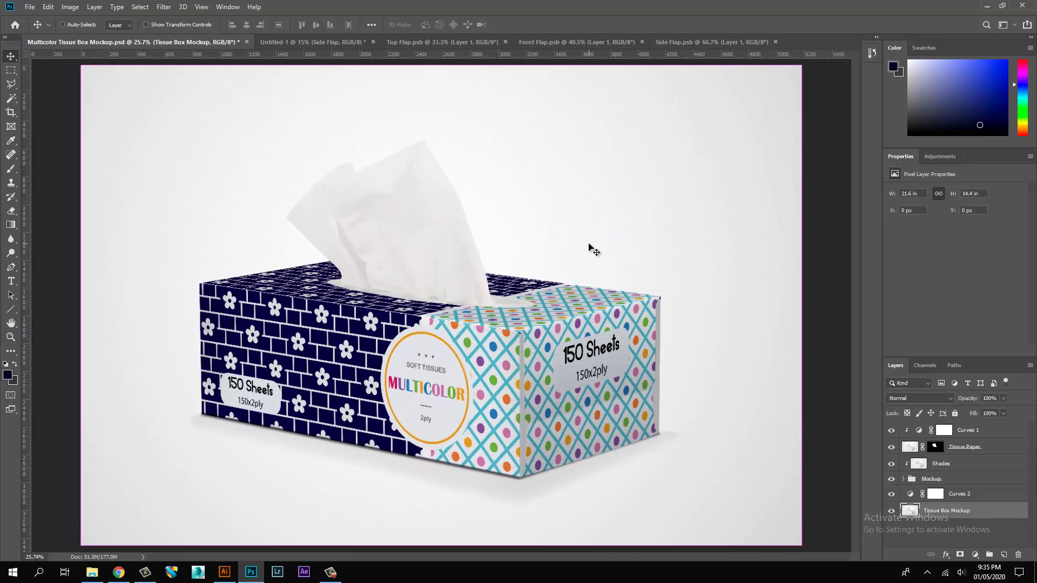
key("ctrl+s")
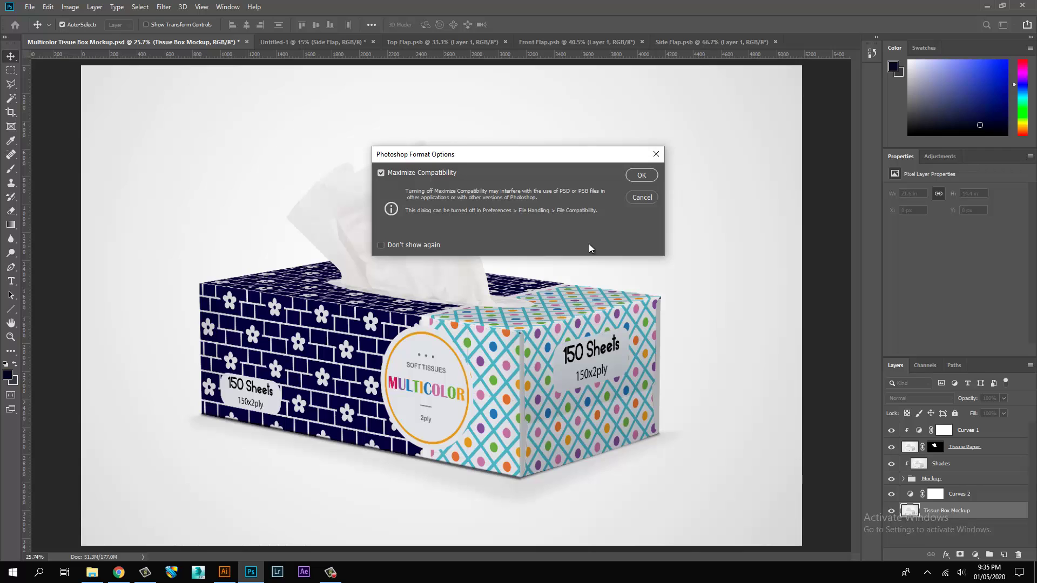
key("Return")
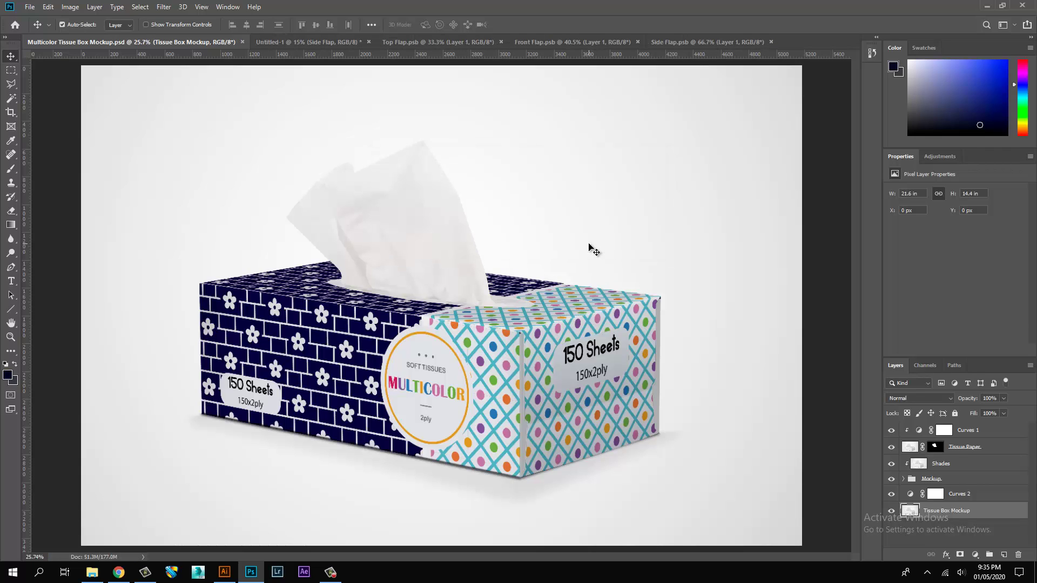
left_click(331, 571)
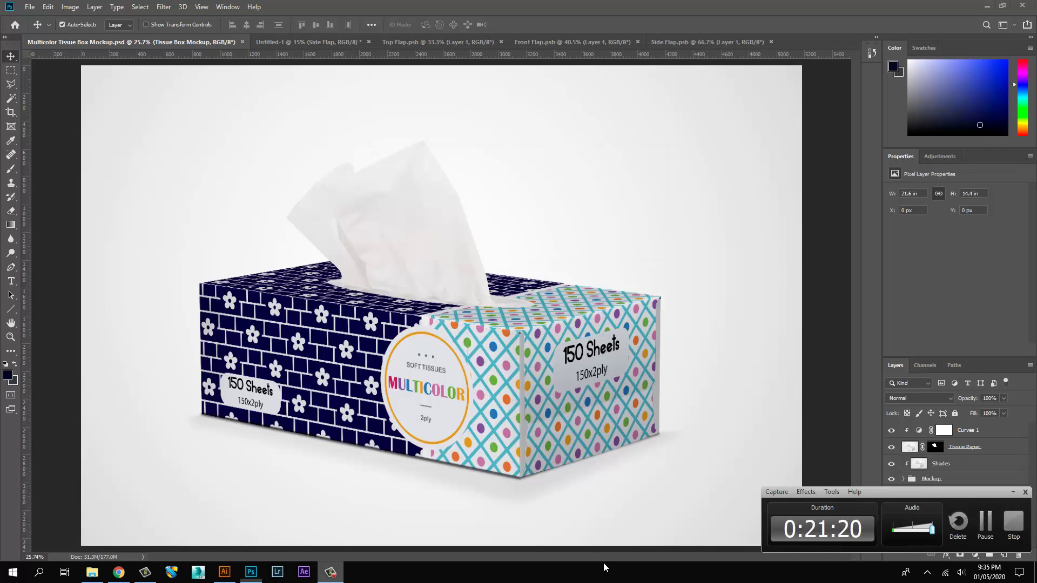